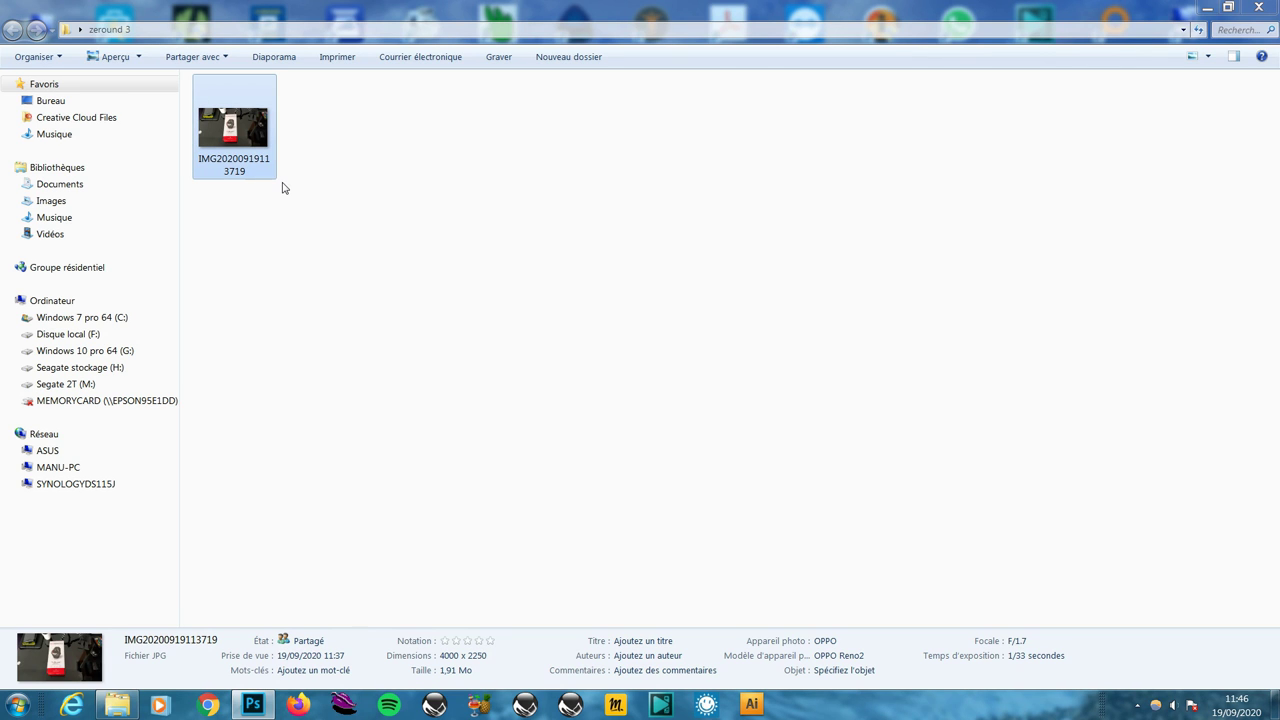
Step: Open IMG20200919113719.jpg from the zeround 3 folder in Photoshop CC 2018 via Open with
right_click(239, 137)
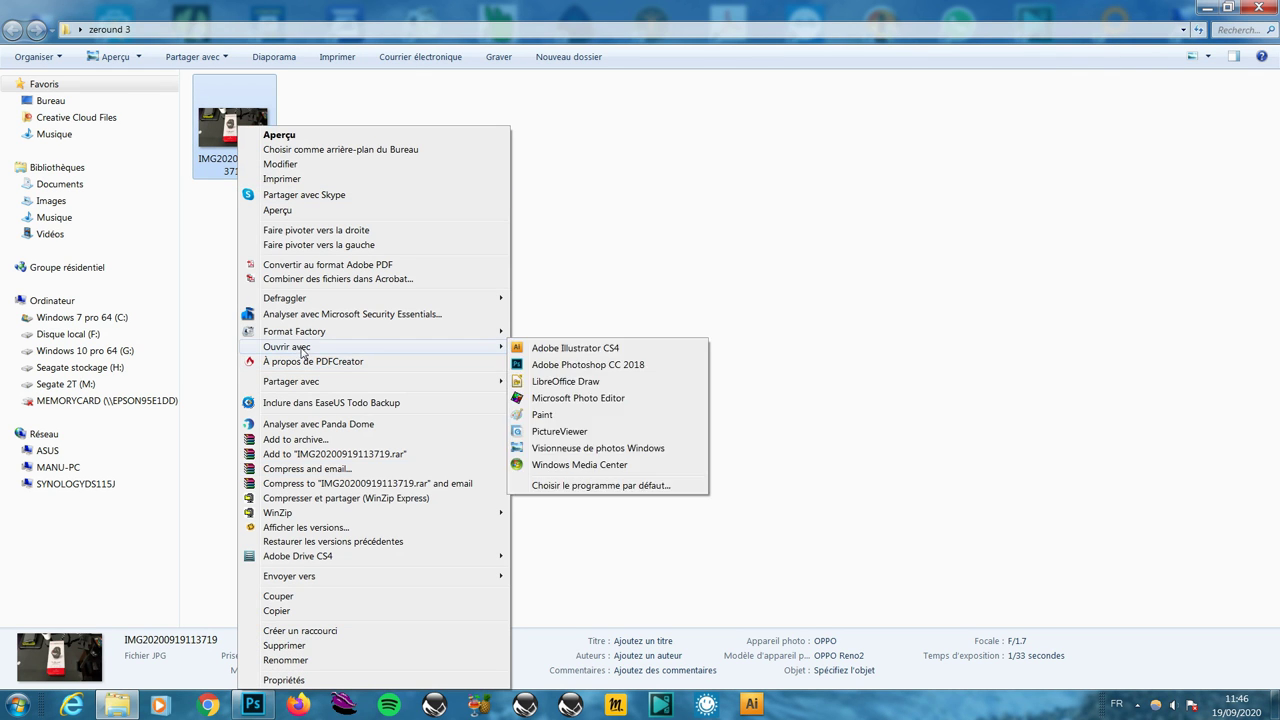
left_click(600, 367)
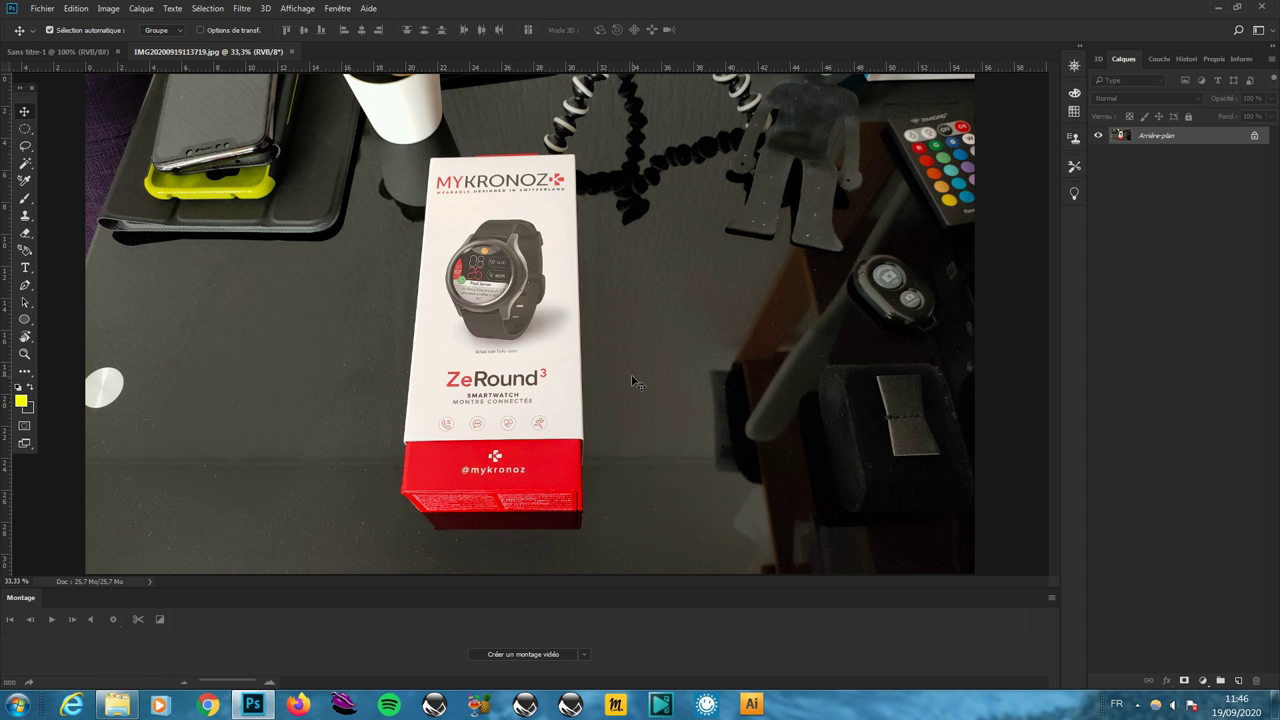
Step: Zoom out to fit the photo and convert the Arrière-plan layer into a layer named 'image'
left_click(25, 353)
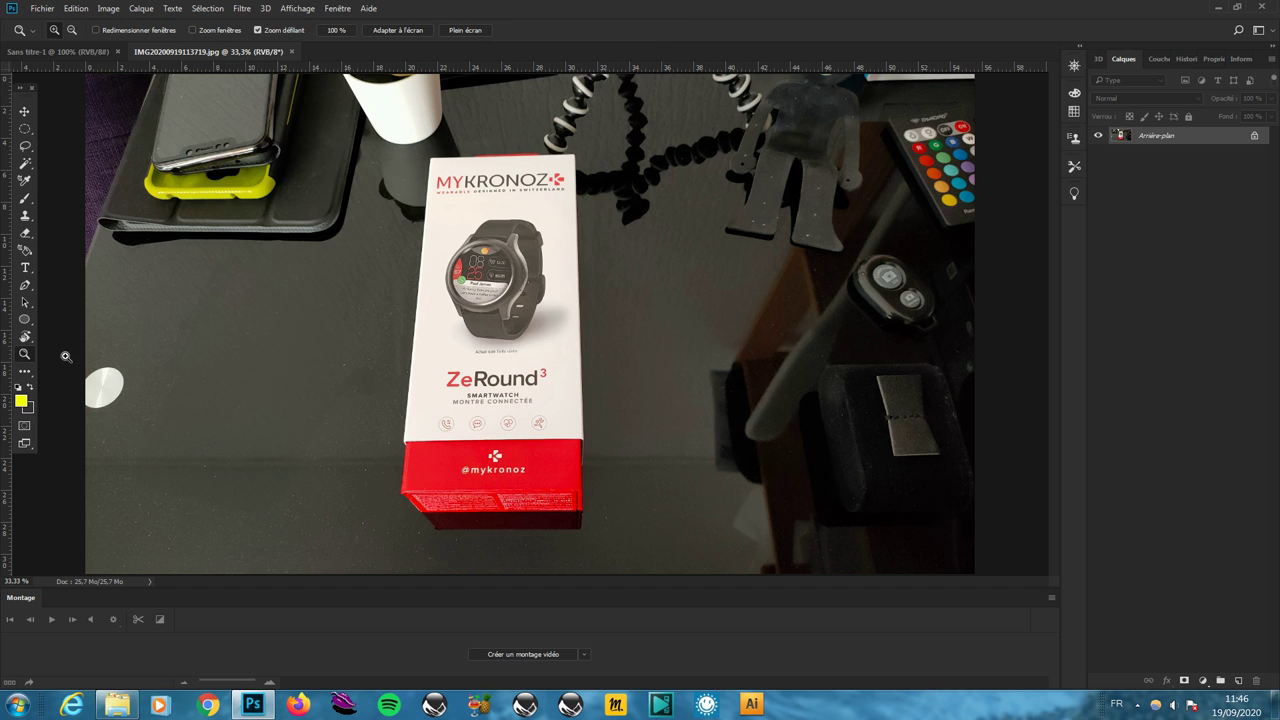
left_click(603, 328, "alt")
left_click(603, 325, "alt")
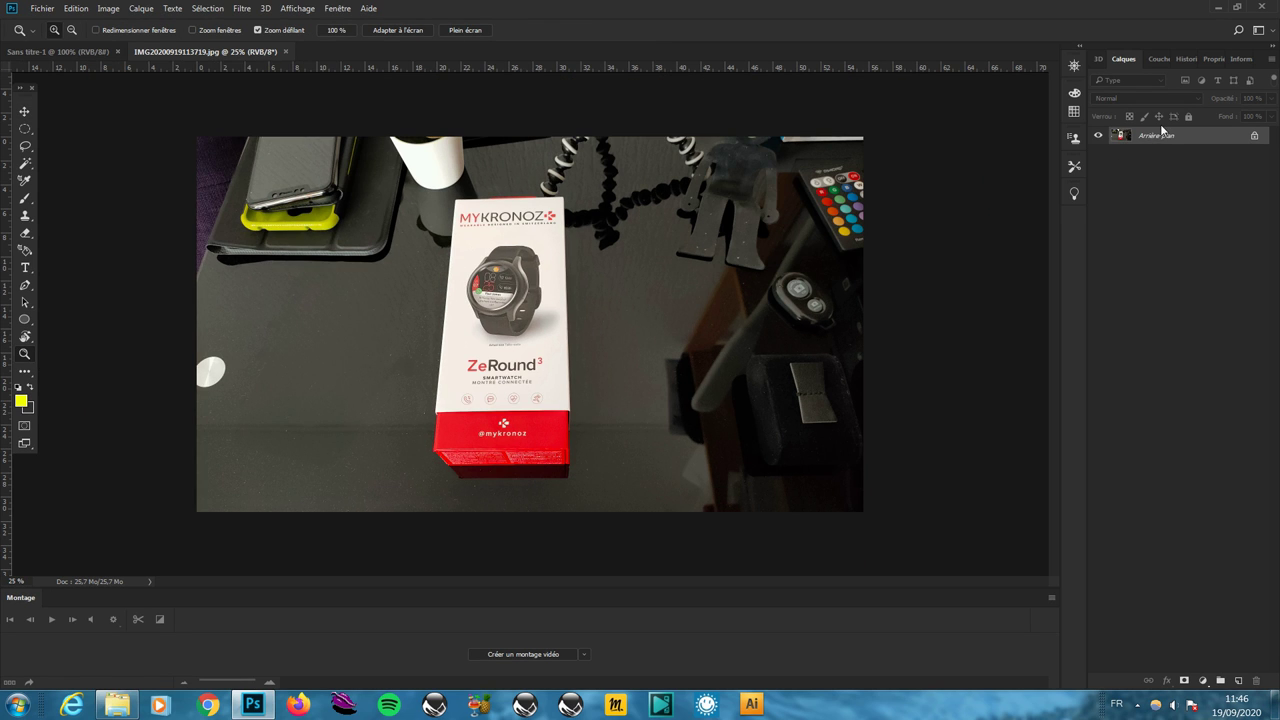
double_click(1157, 136)
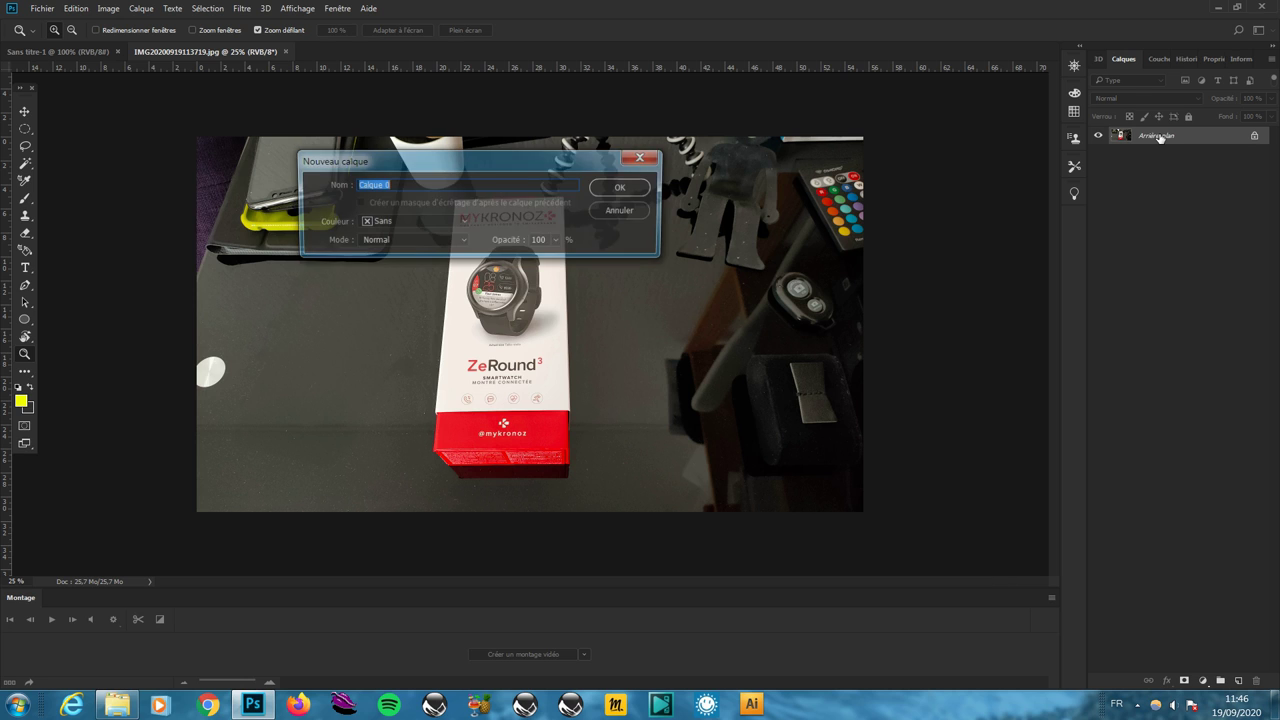
left_click_drag(441, 188, 283, 191)
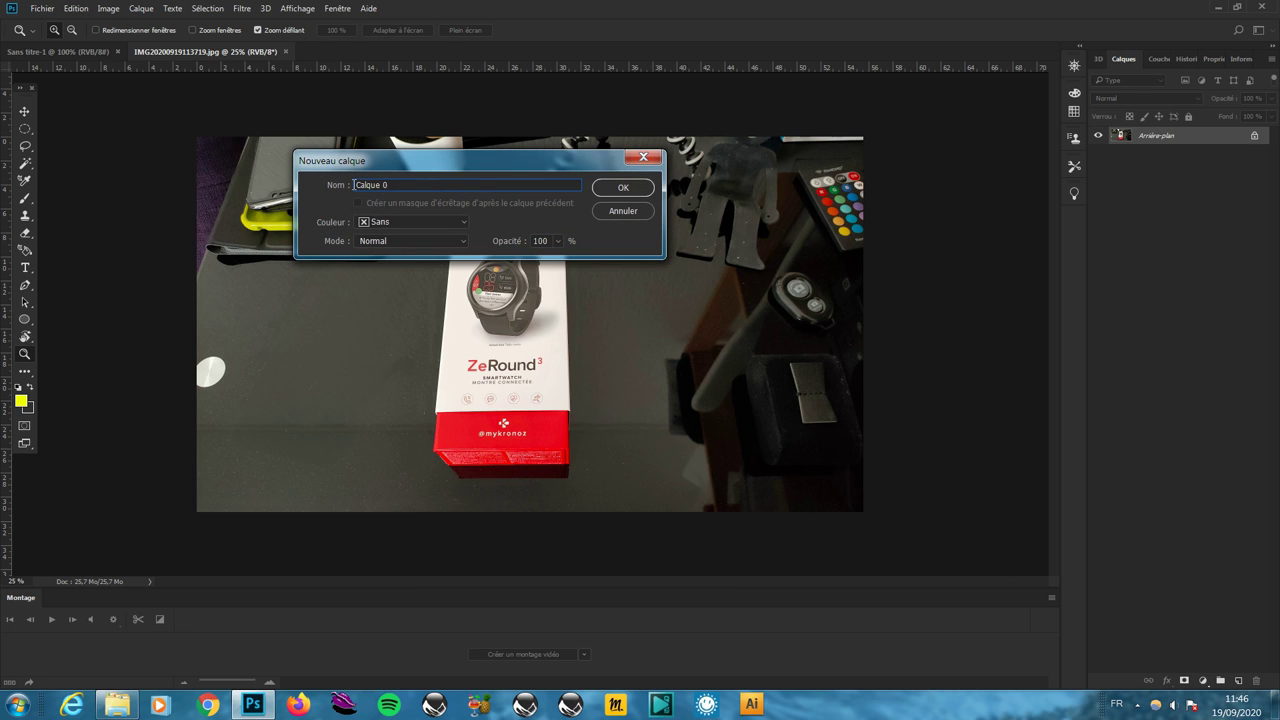
key("BackSpace")
type("ima")
type("ge")
key("Return")
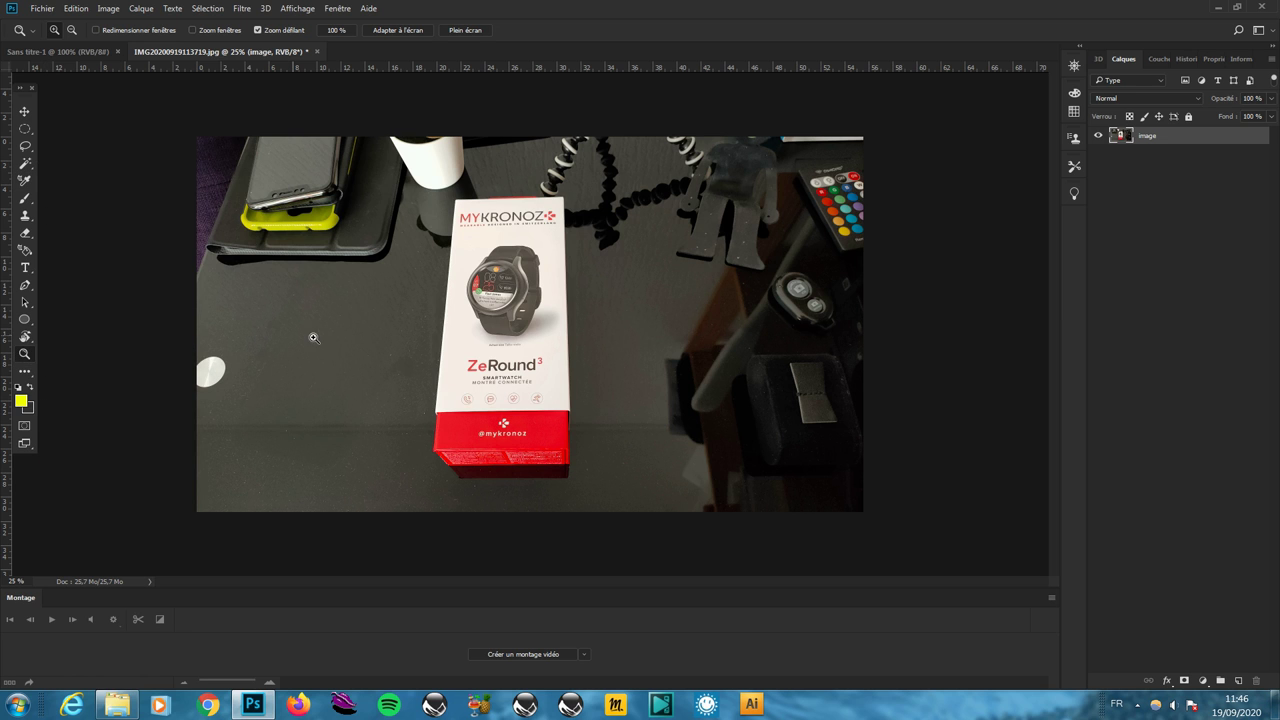
Step: Zoom in and trace the watch box outline with the Magnetic Lasso tool
left_click(483, 350)
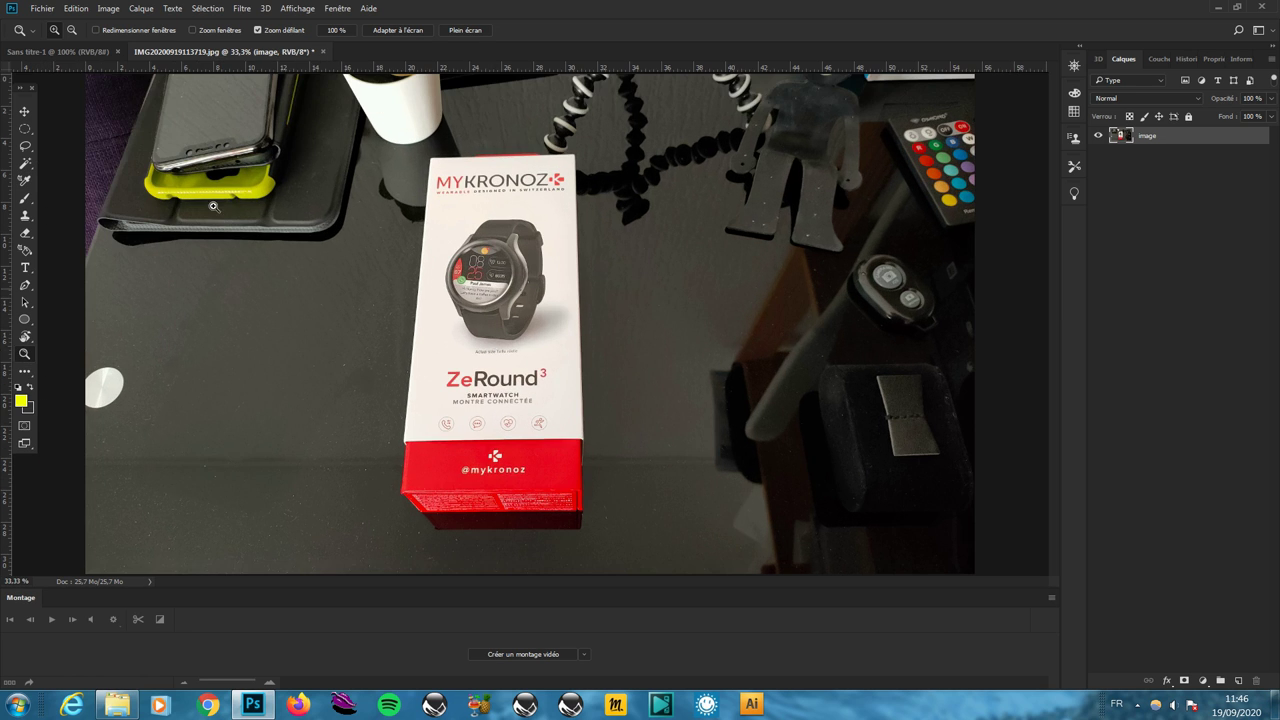
left_click(24, 372)
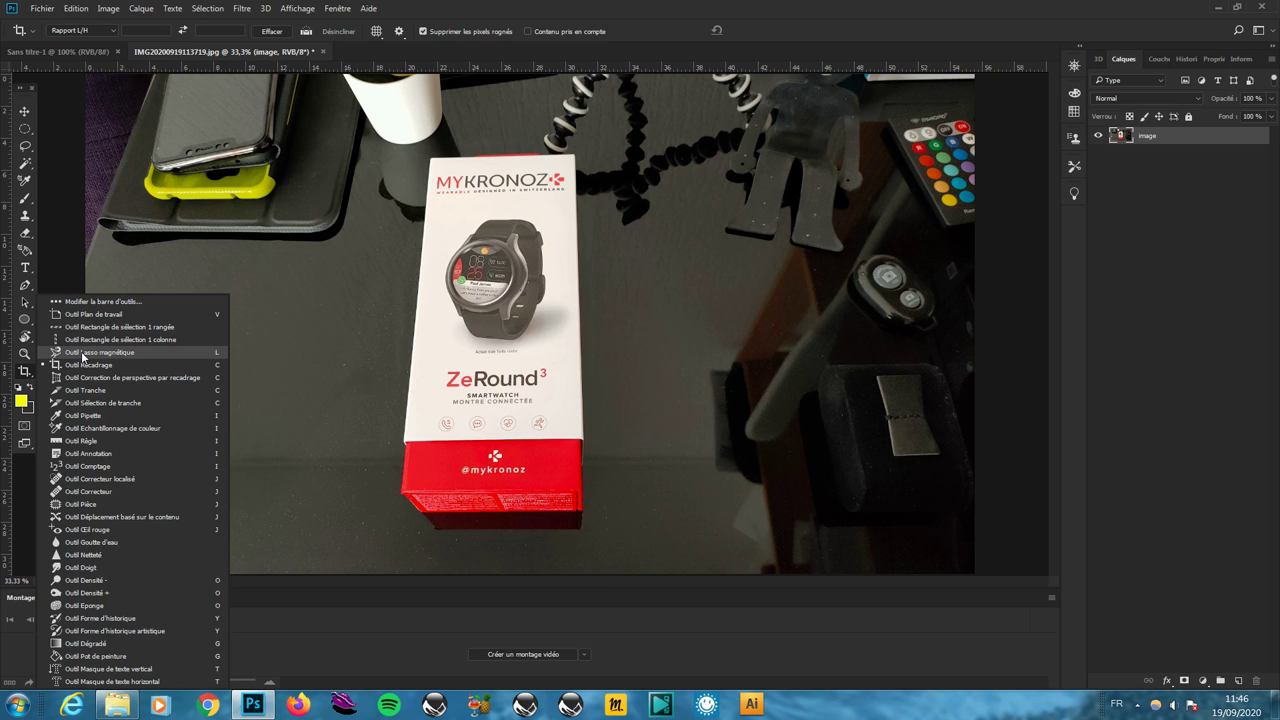
left_click(84, 355)
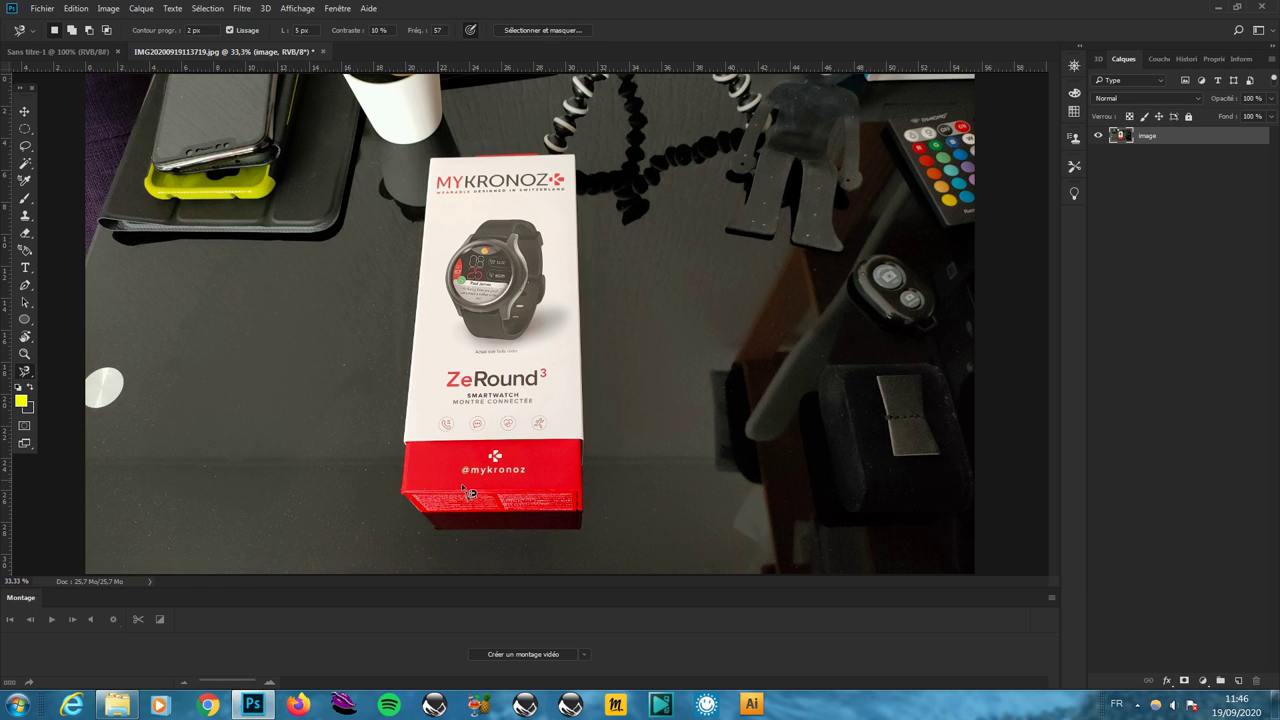
left_click(584, 466)
Step: Copy the selected box and paste it in place on a new layer
left_click(77, 8)
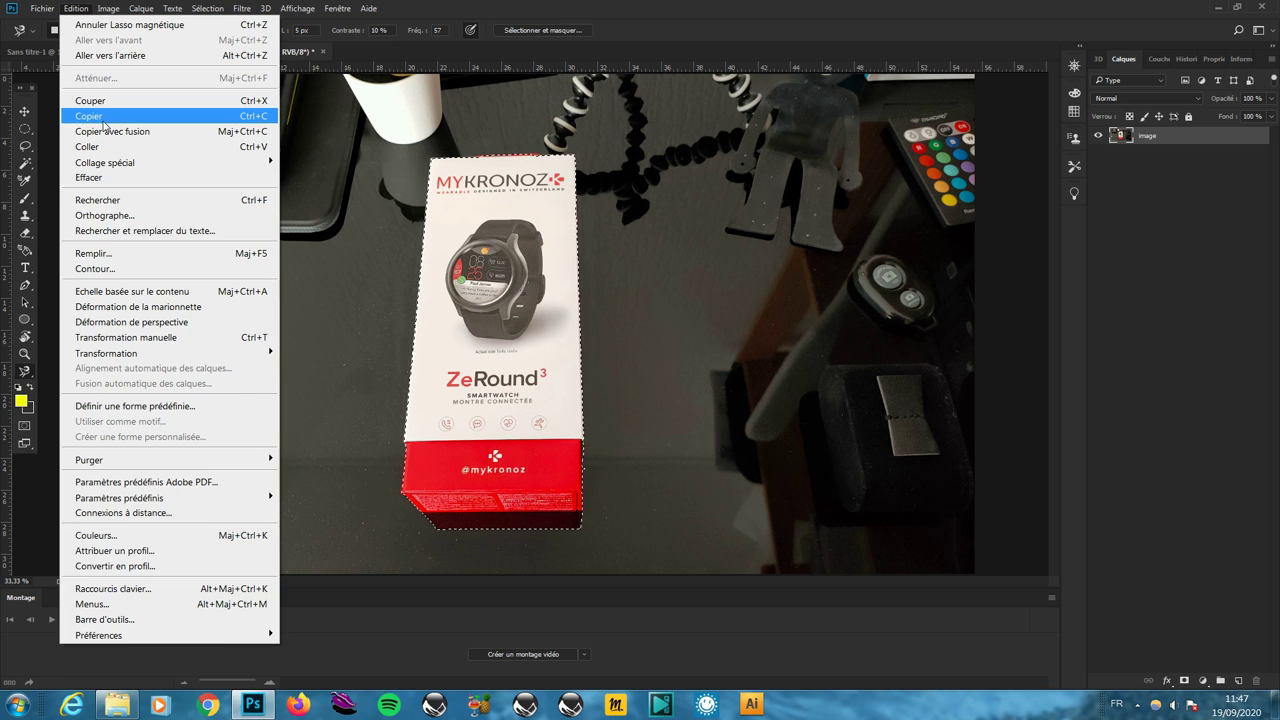
left_click(80, 111)
left_click(77, 8)
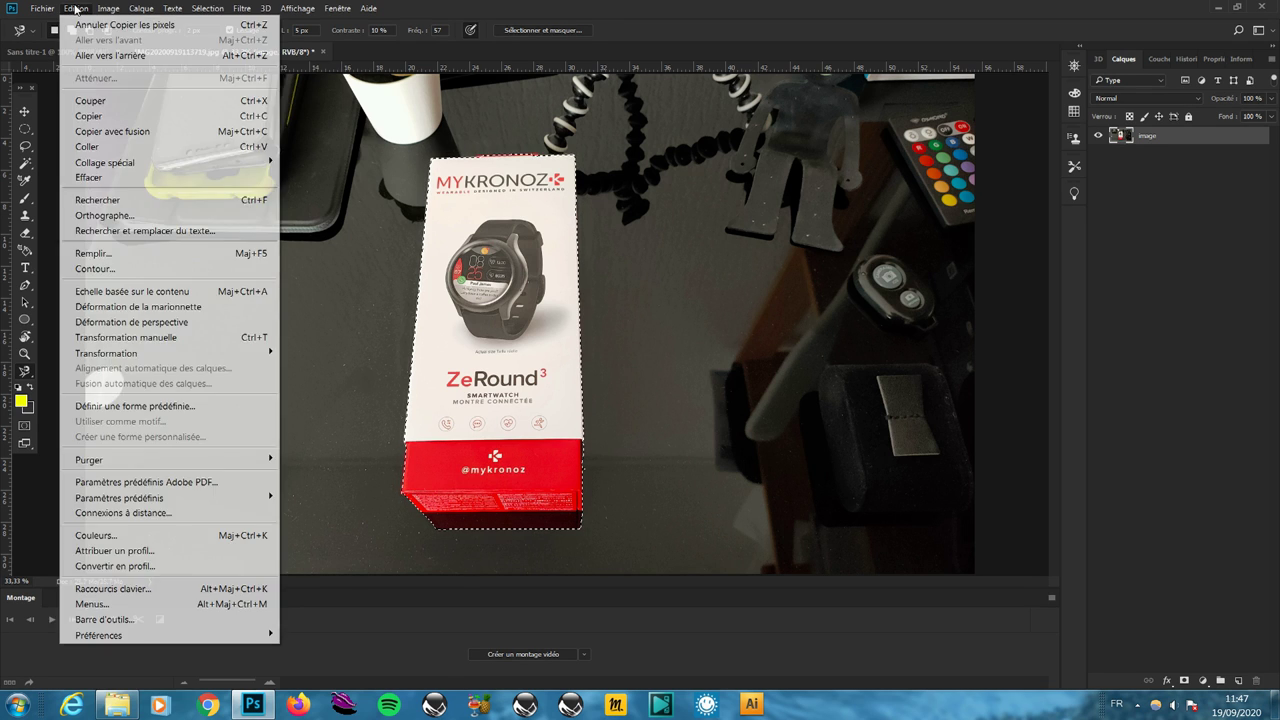
mouse_move(105, 162)
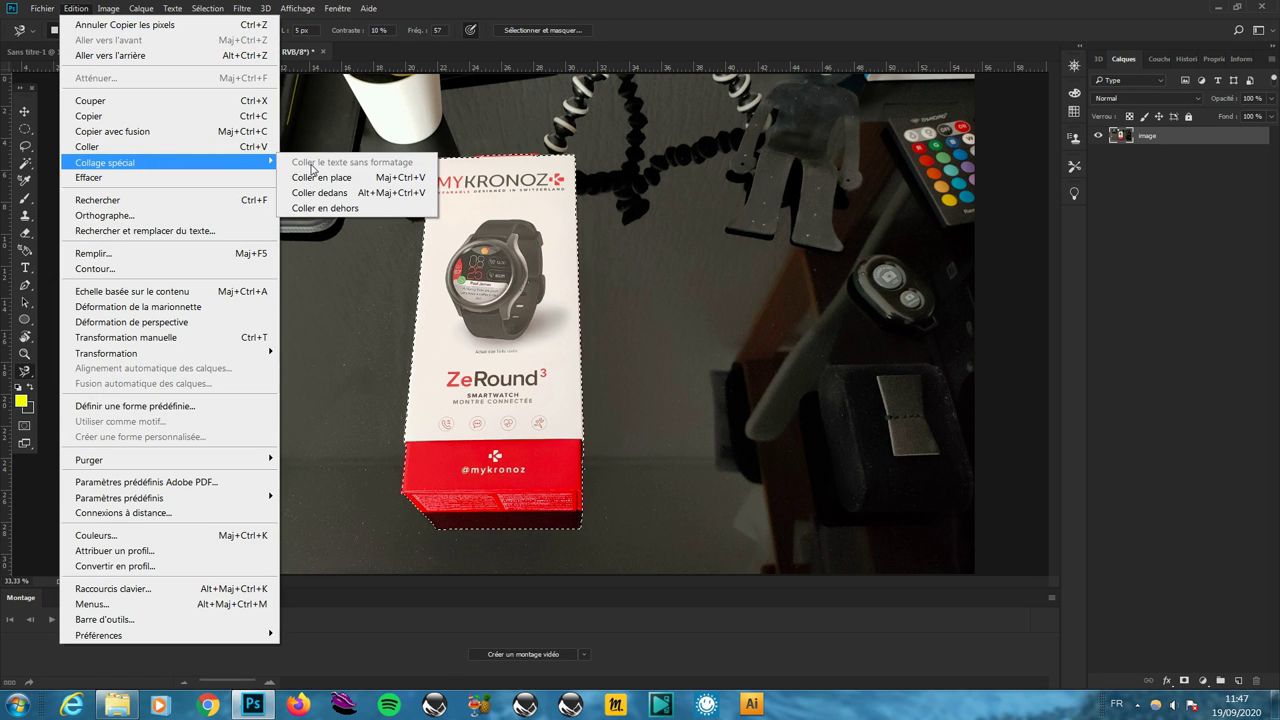
left_click(342, 178)
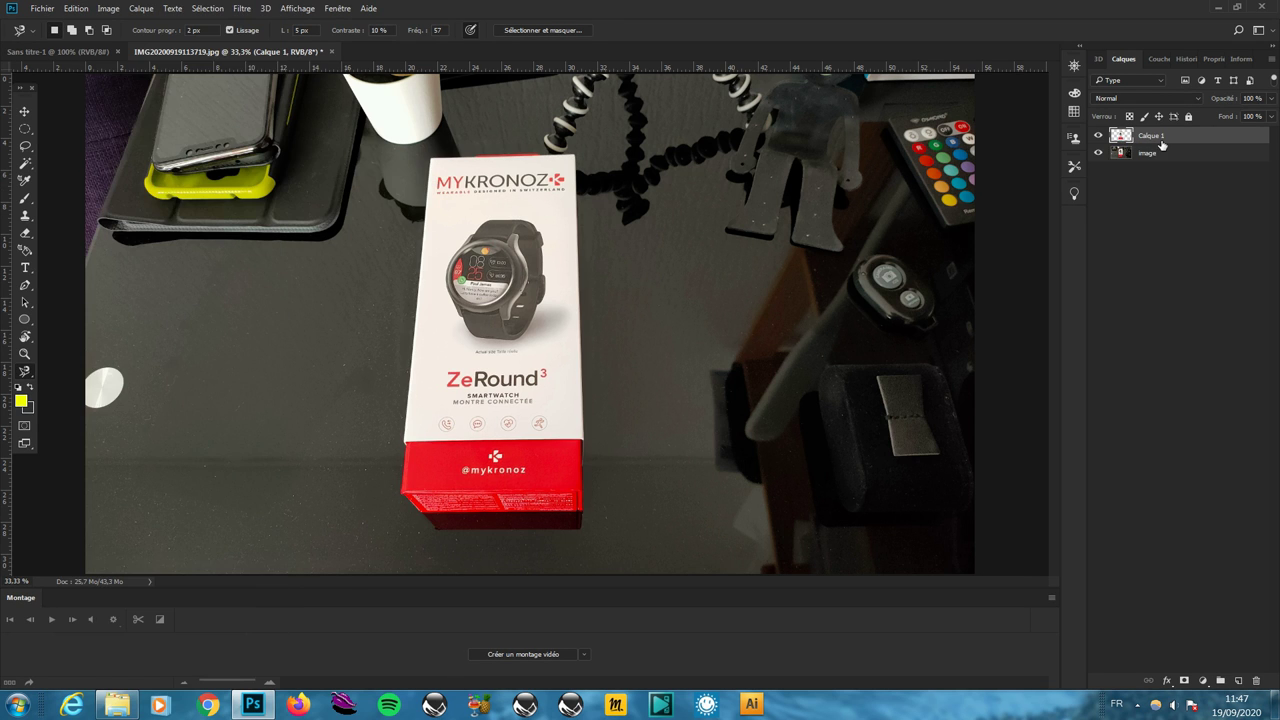
Step: Rename the pasted layer 'boite' and toggle the image layer's visibility to check the cut-out
double_click(1160, 140)
type("boite")
key("Return")
left_click(1099, 154)
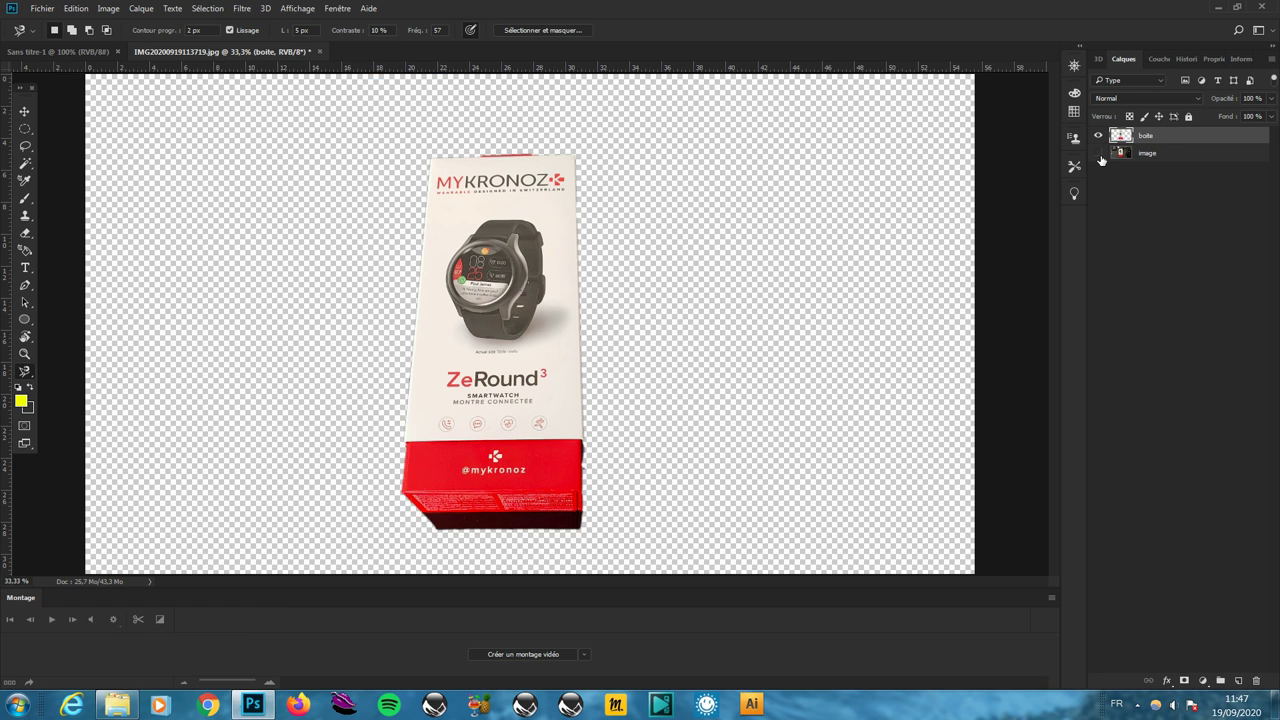
left_click(1099, 154)
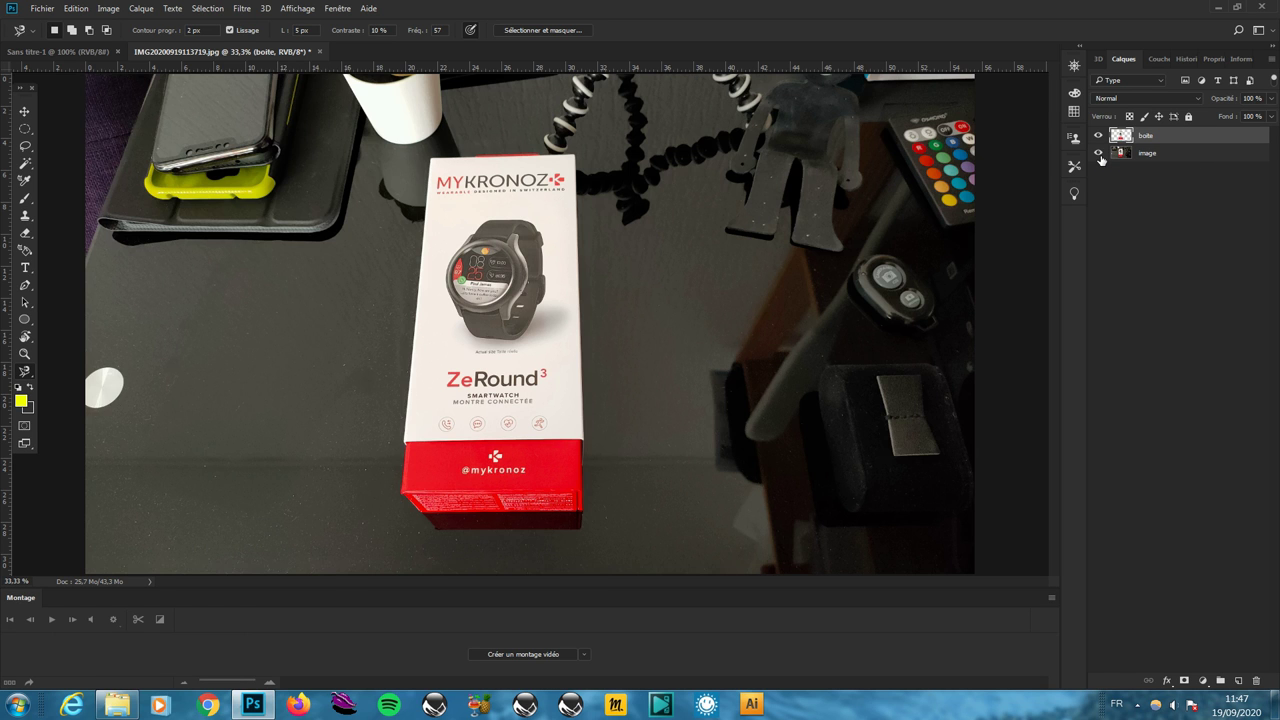
left_click(1099, 154)
left_click(1099, 154)
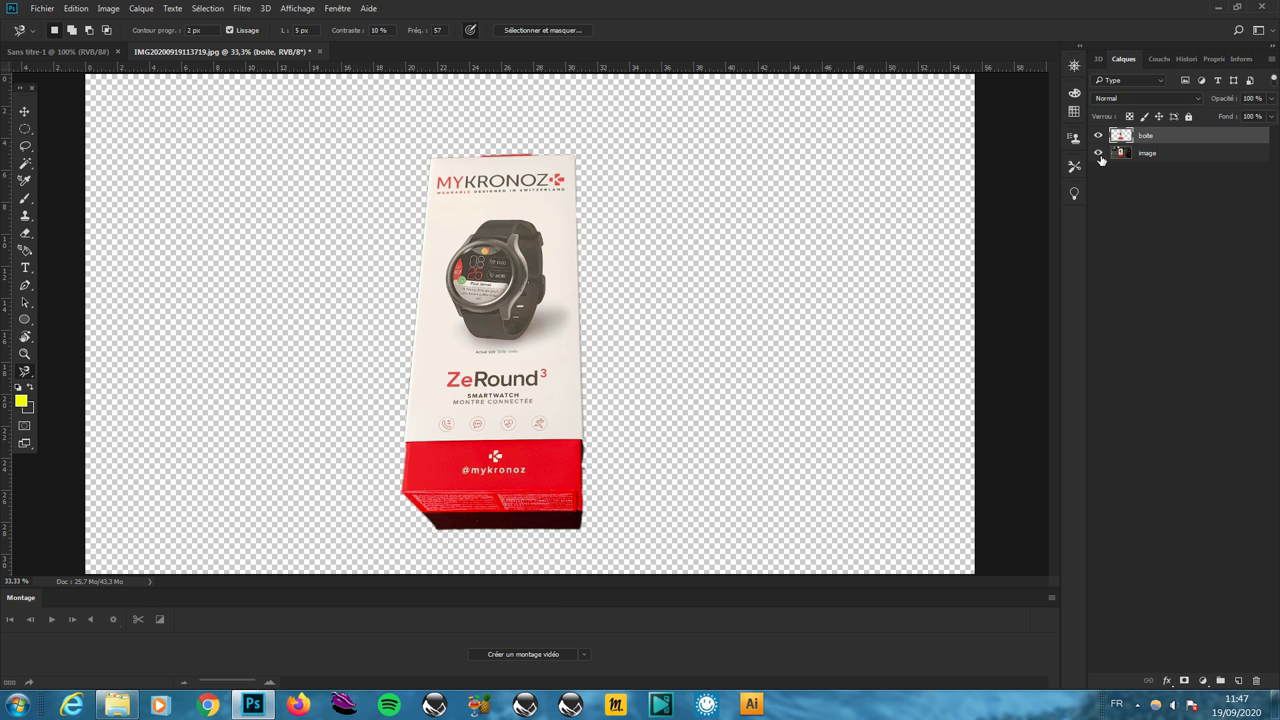
left_click(25, 355)
left_click(544, 301, "alt")
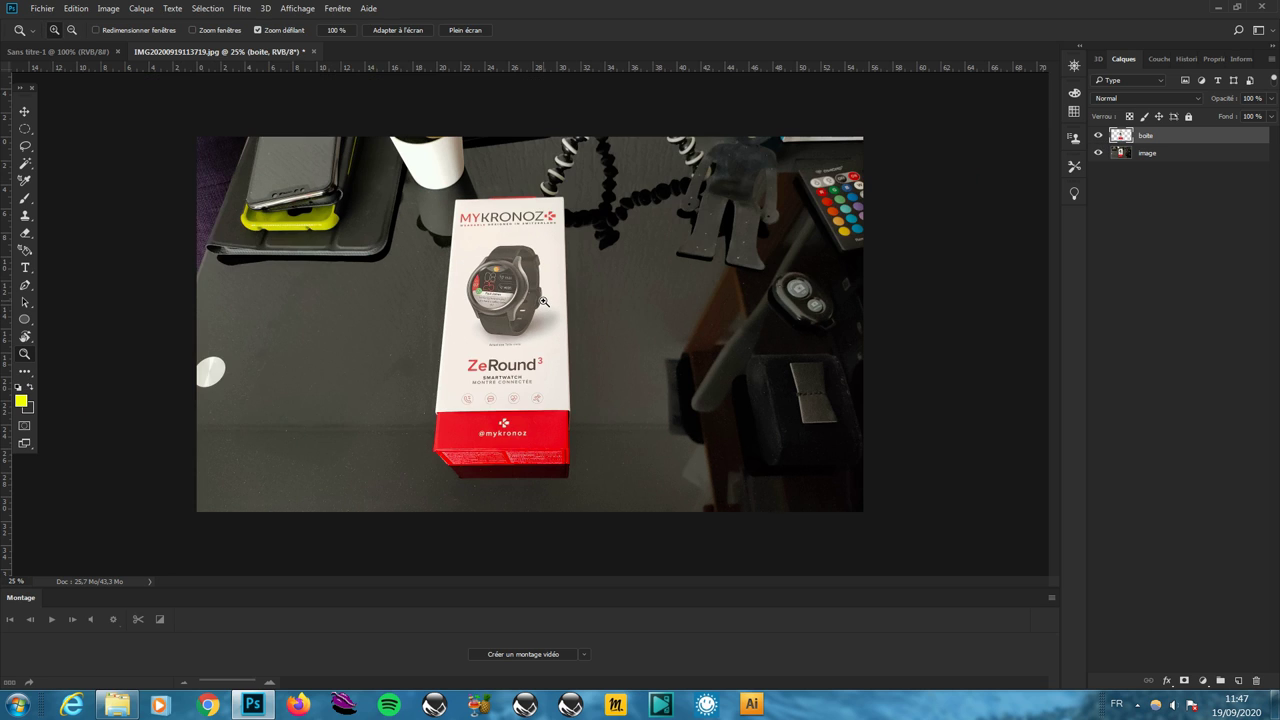
left_click(544, 301, "alt")
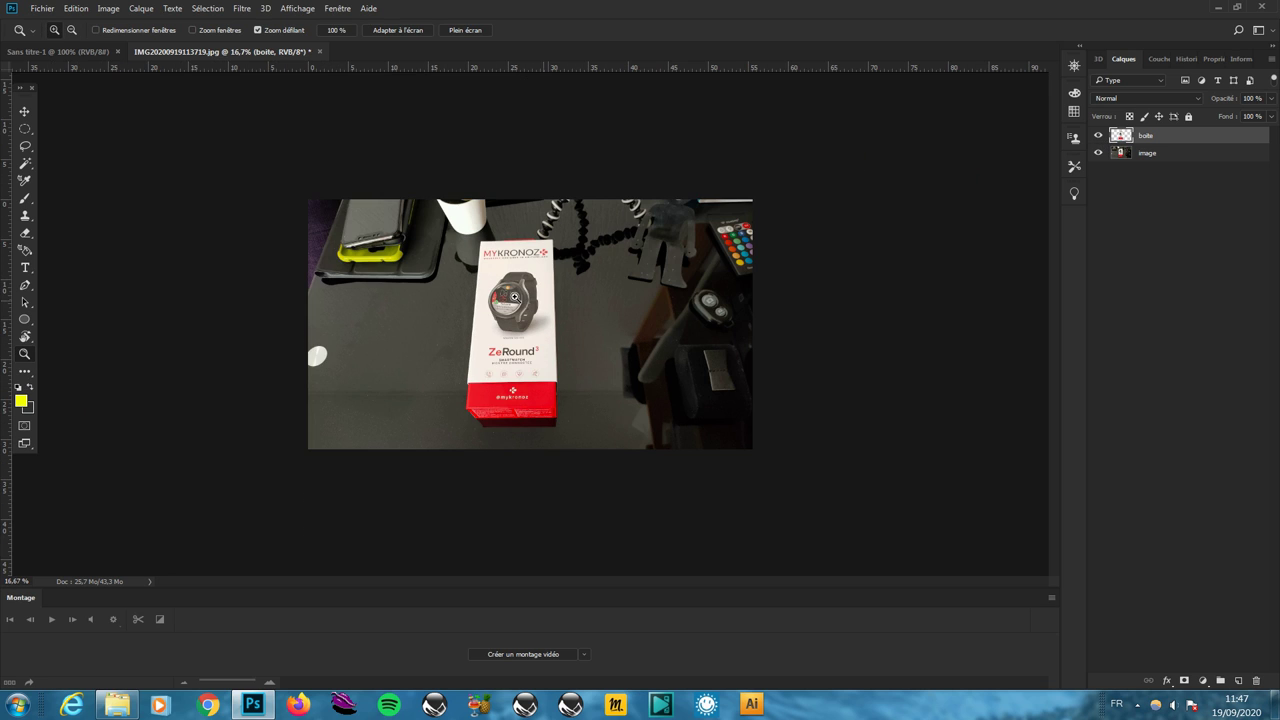
left_click(110, 8)
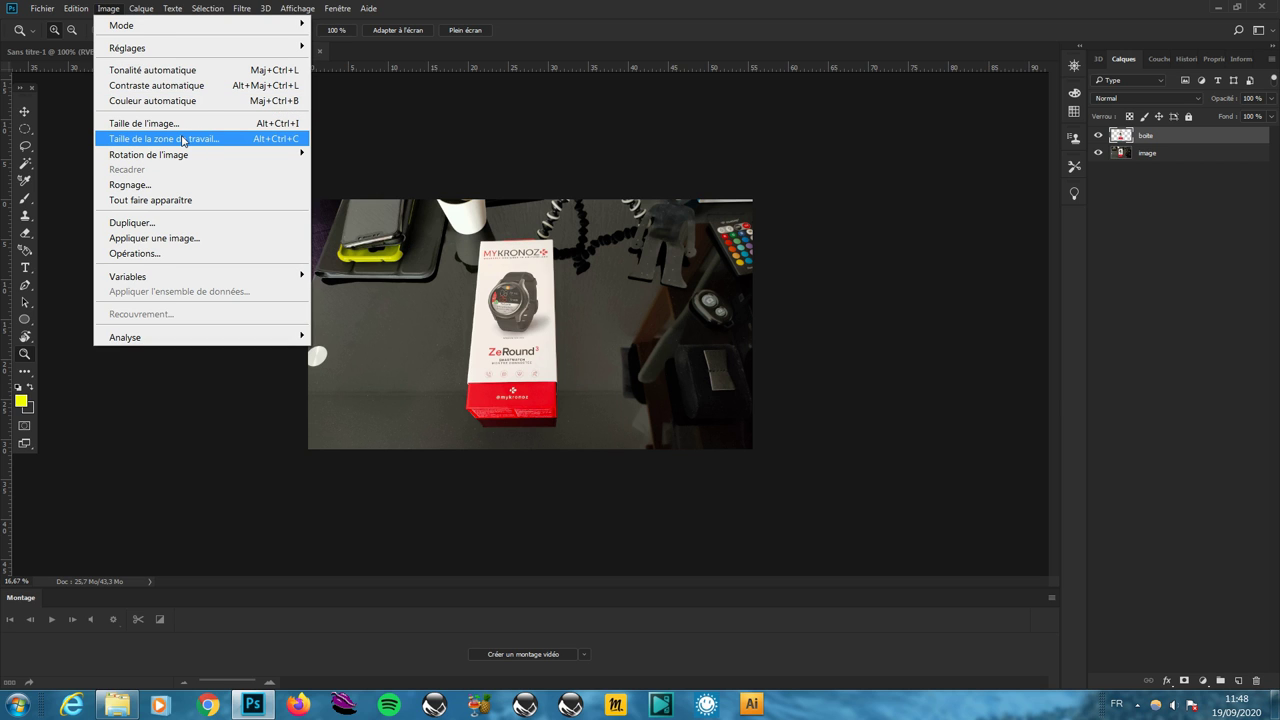
Step: Set the canvas size to 1980 × 1080 pixels and accept the resulting crop
left_click(183, 139)
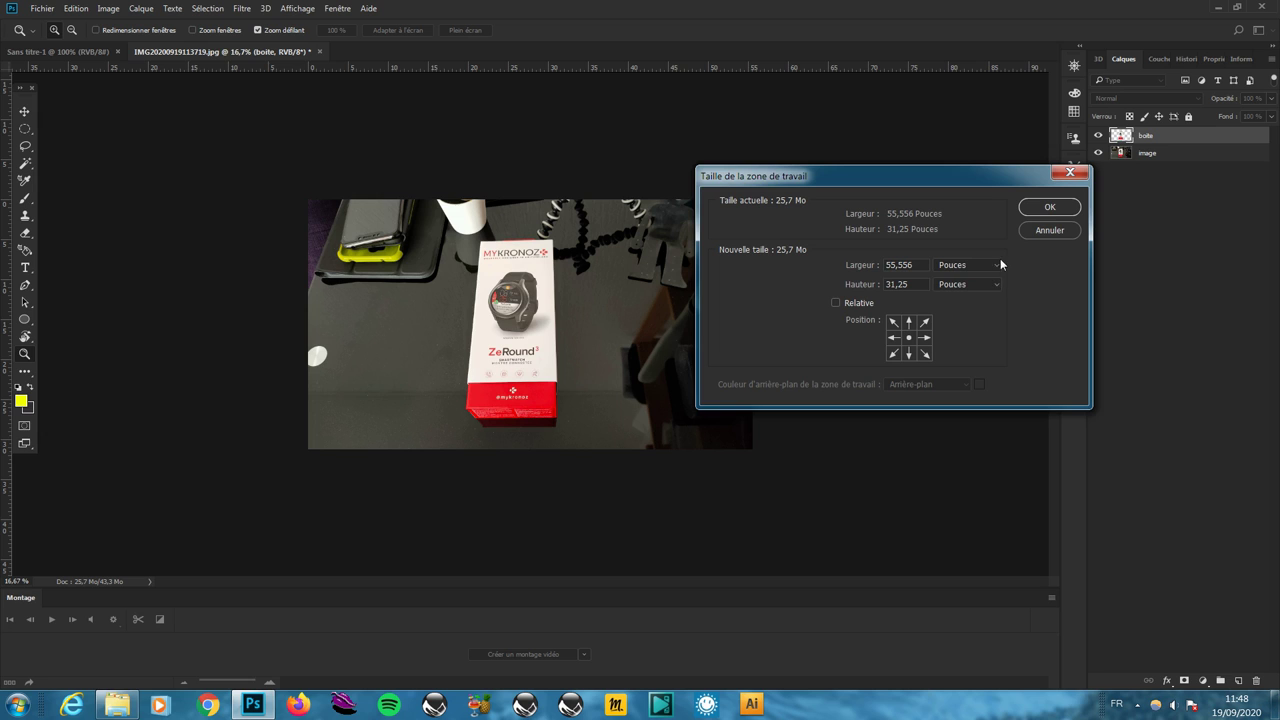
left_click(1000, 265)
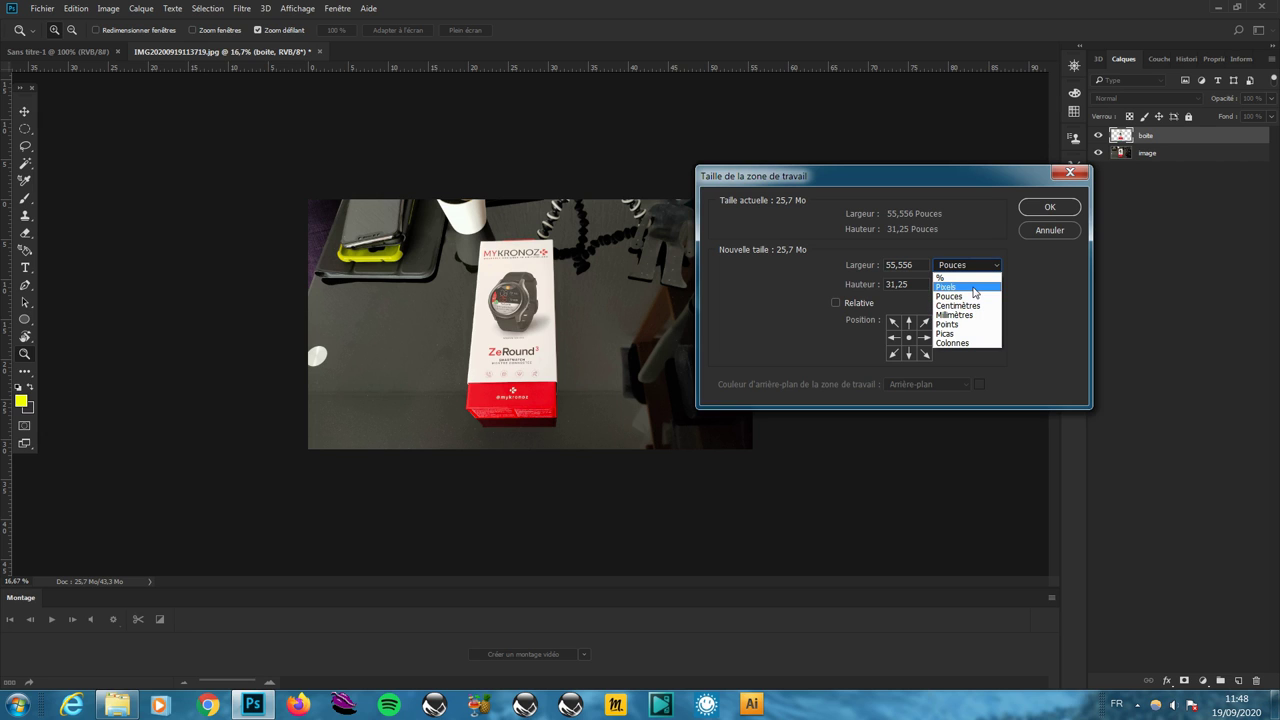
left_click(972, 287)
left_click(1000, 285)
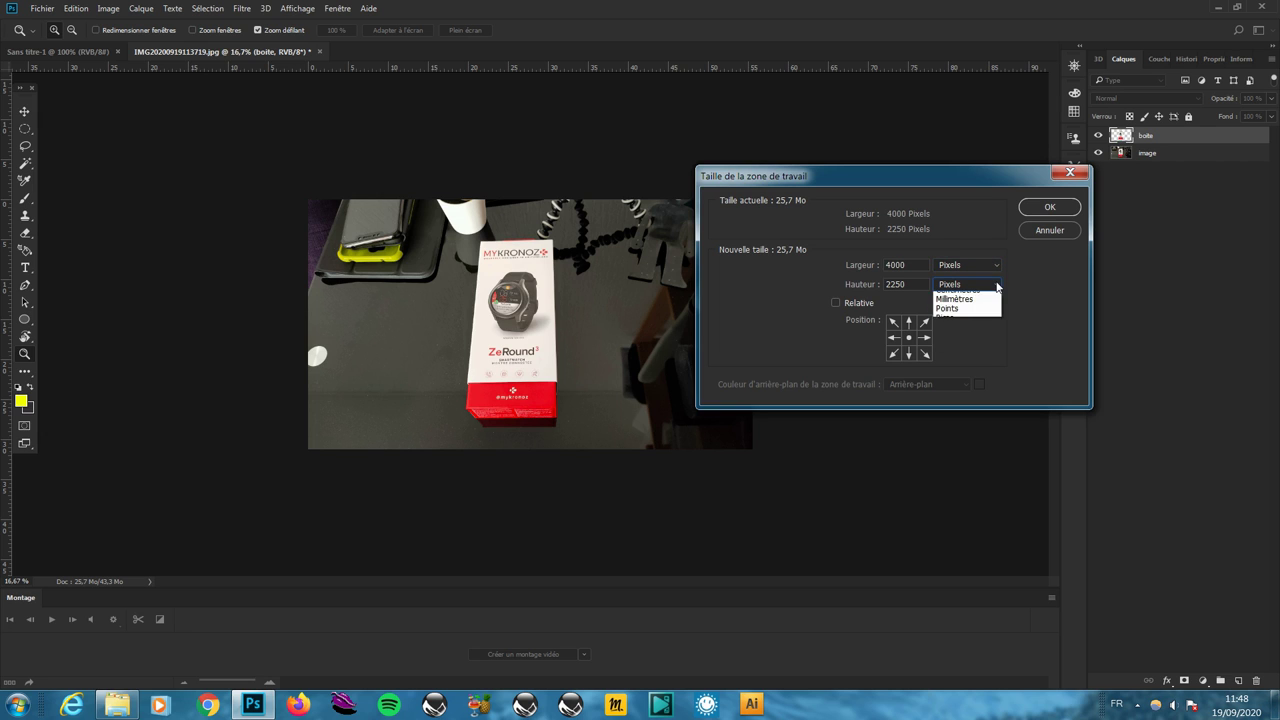
left_click(1000, 288)
double_click(906, 265)
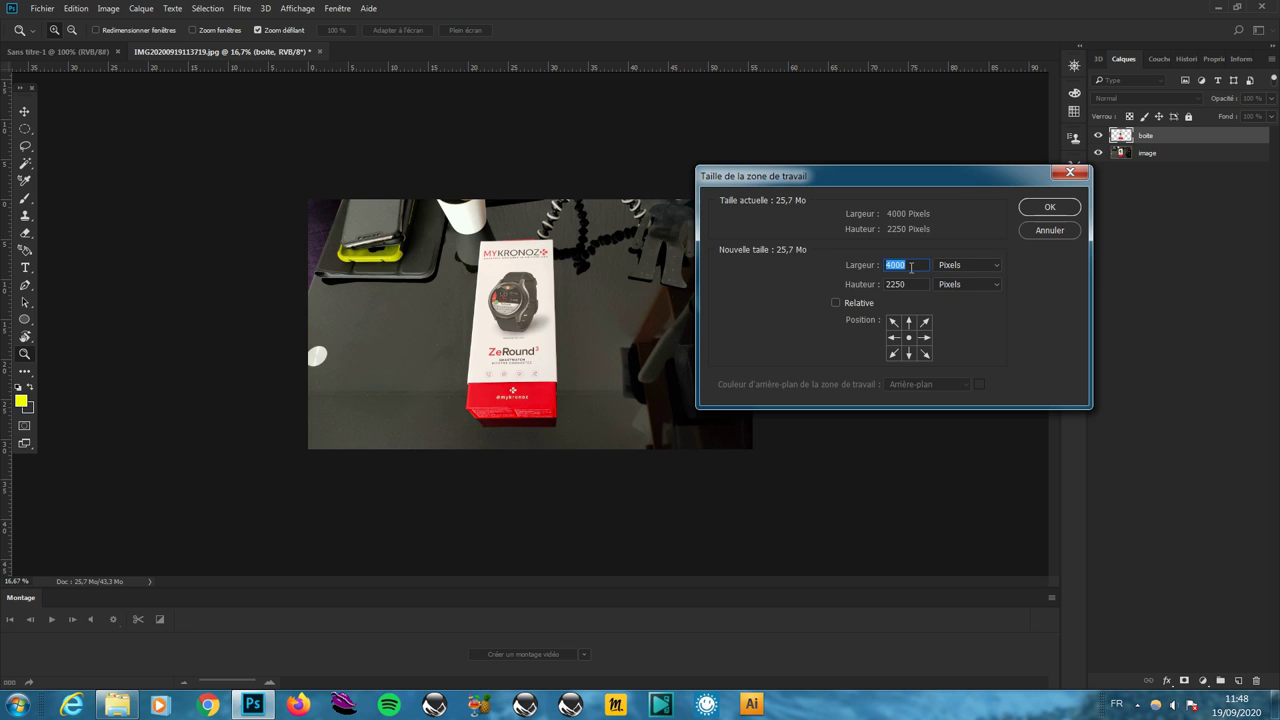
type("1980")
double_click(897, 285)
type("1080")
left_click(1055, 211)
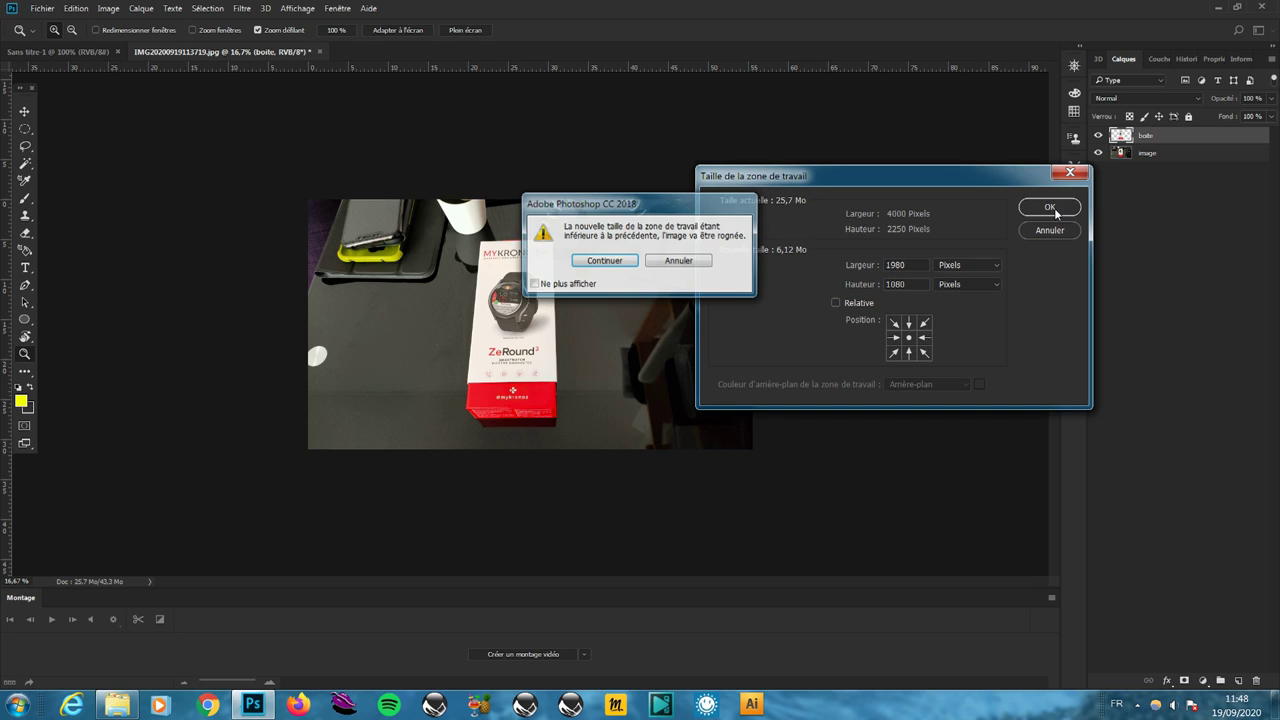
left_click(620, 262)
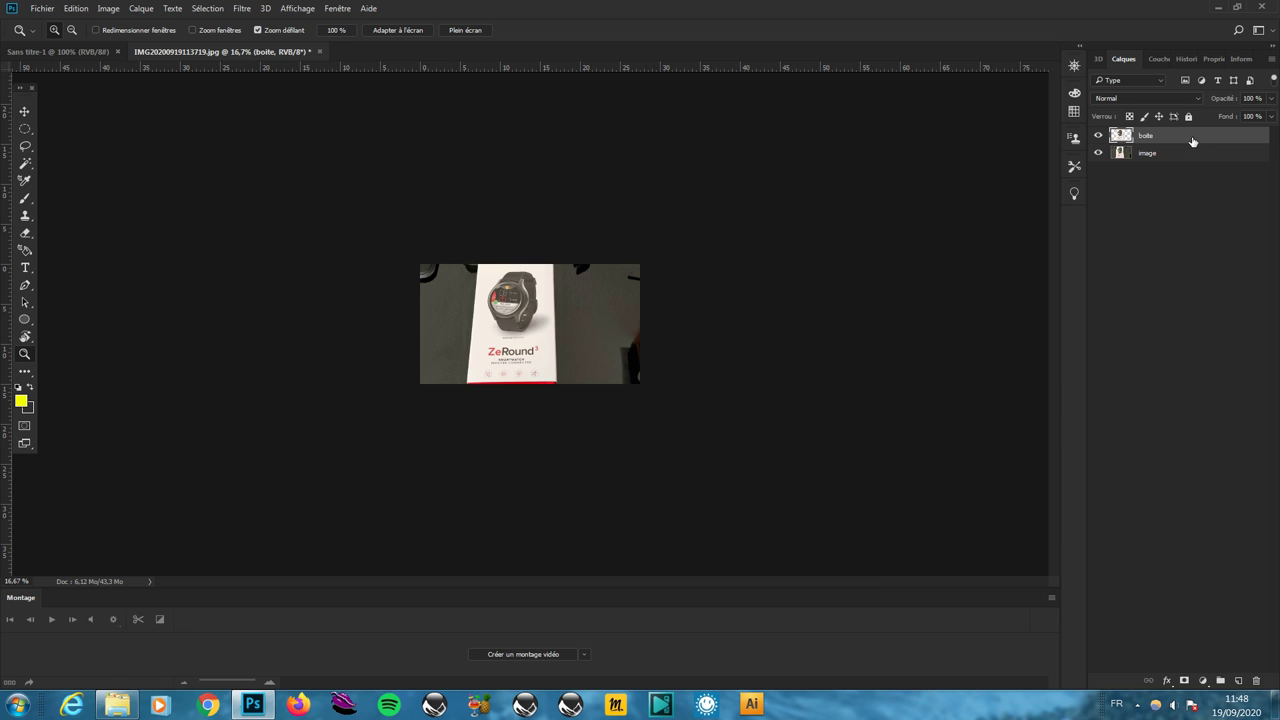
Step: Free-transform the boite and image layers down to 61.25%, nudge them into place, and apply
left_click(1194, 154, "shift")
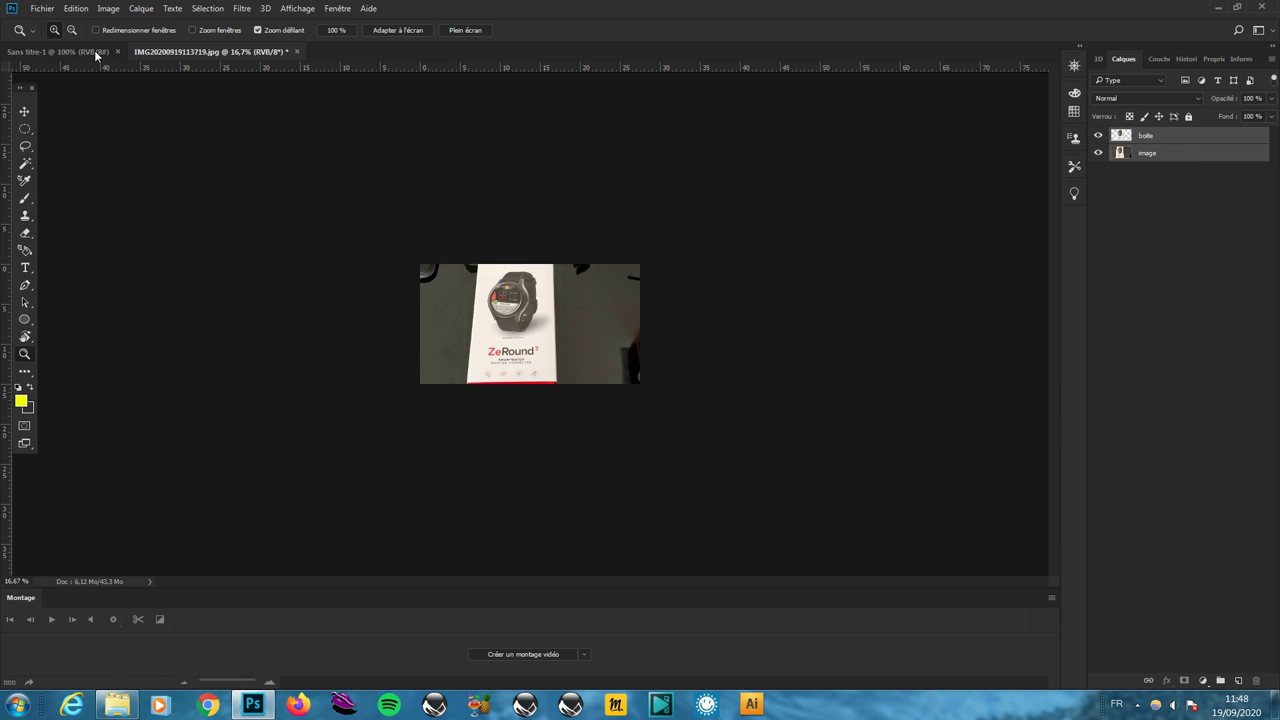
left_click(27, 129)
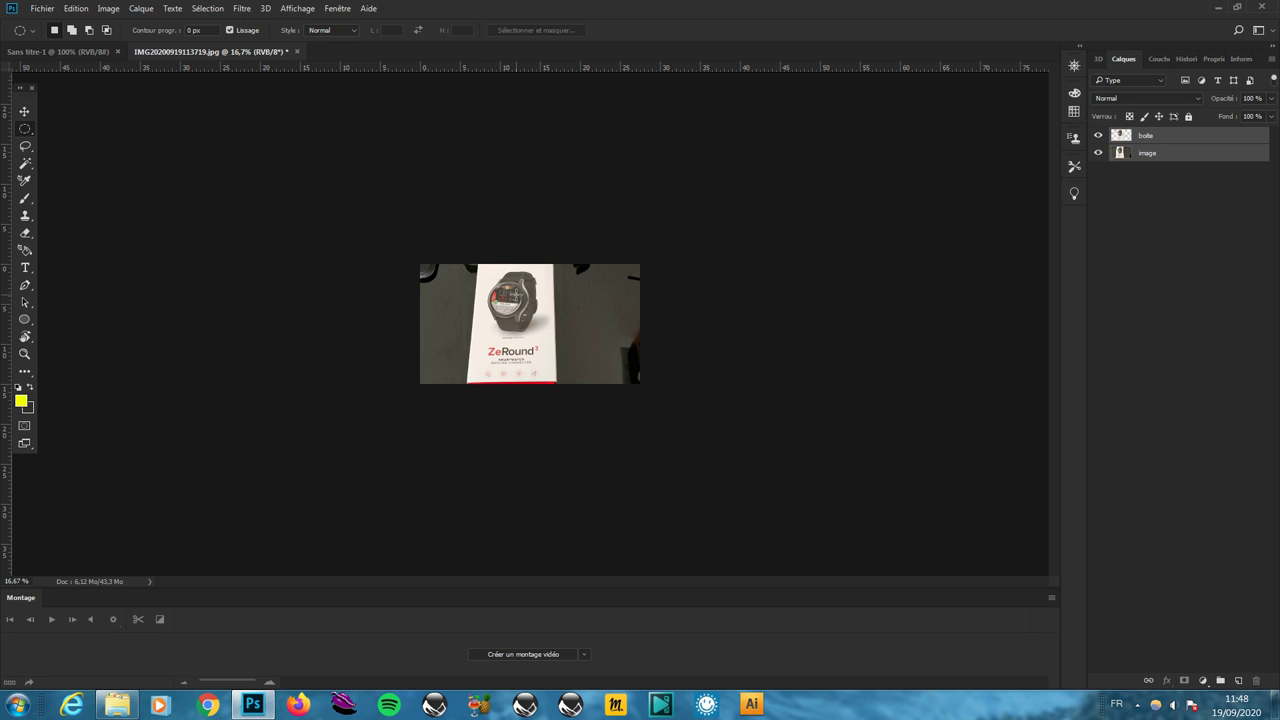
right_click(516, 296)
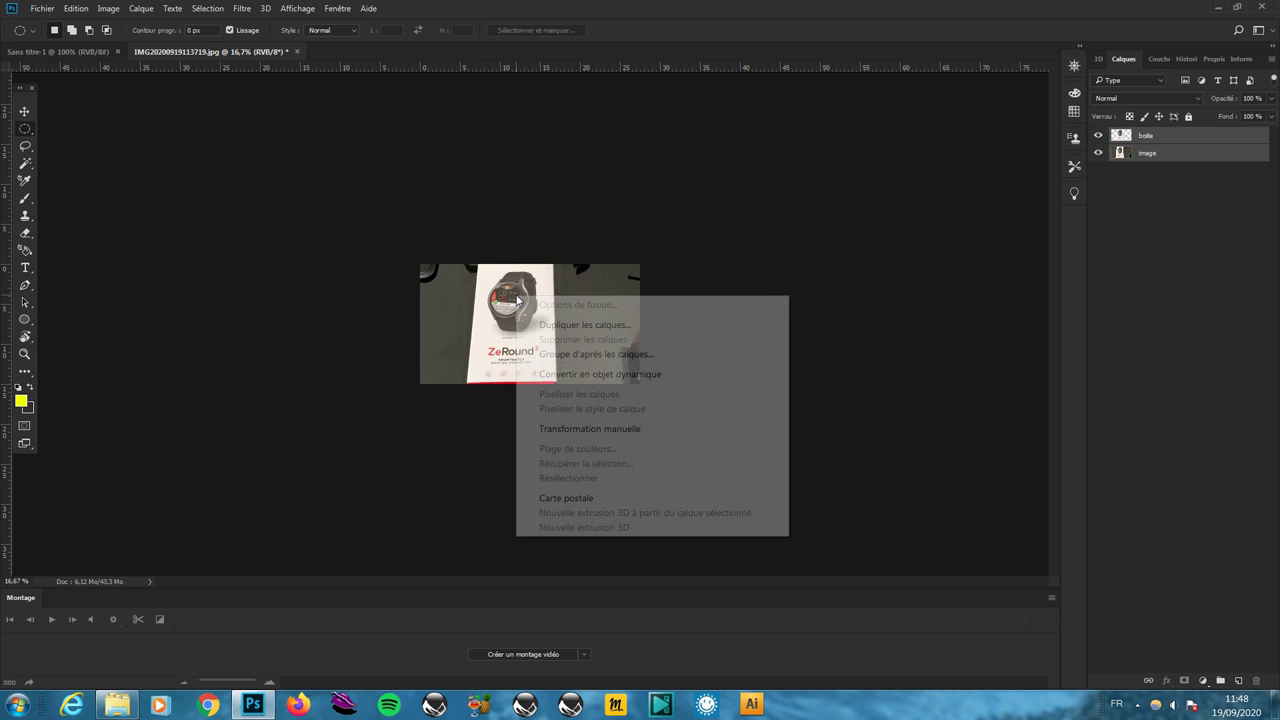
left_click(611, 436)
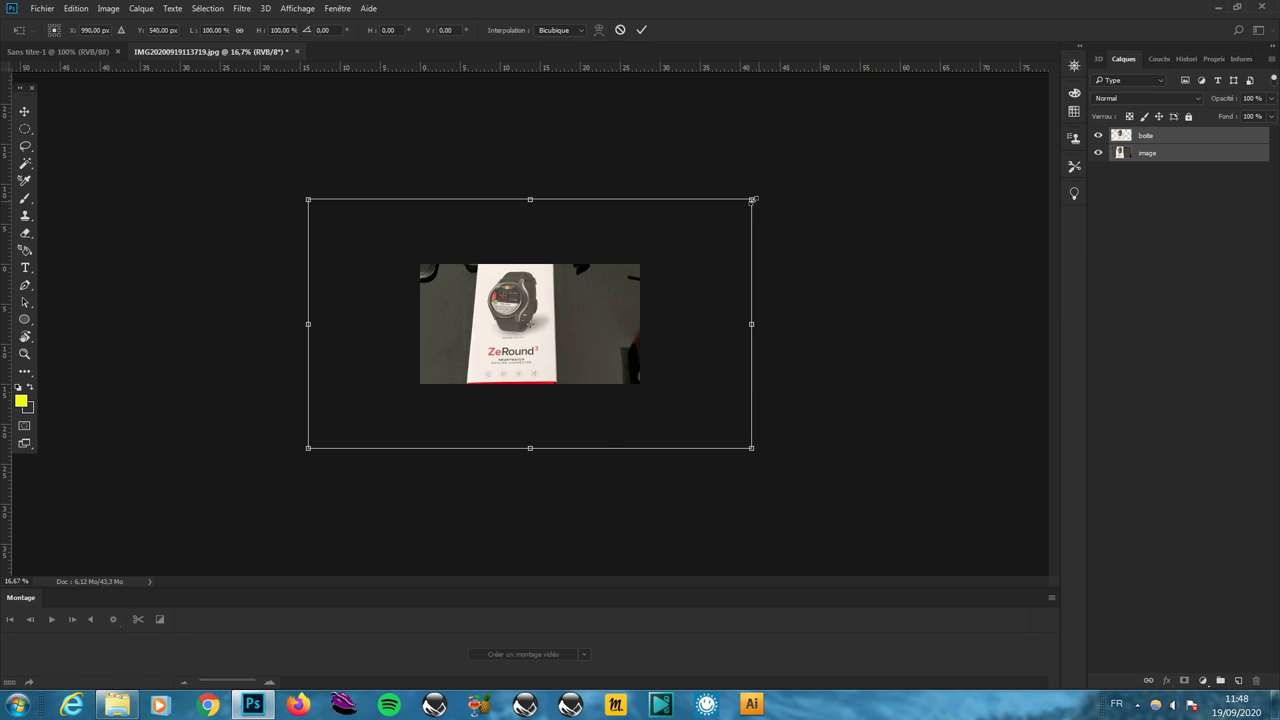
left_click_drag(752, 200, 655, 245)
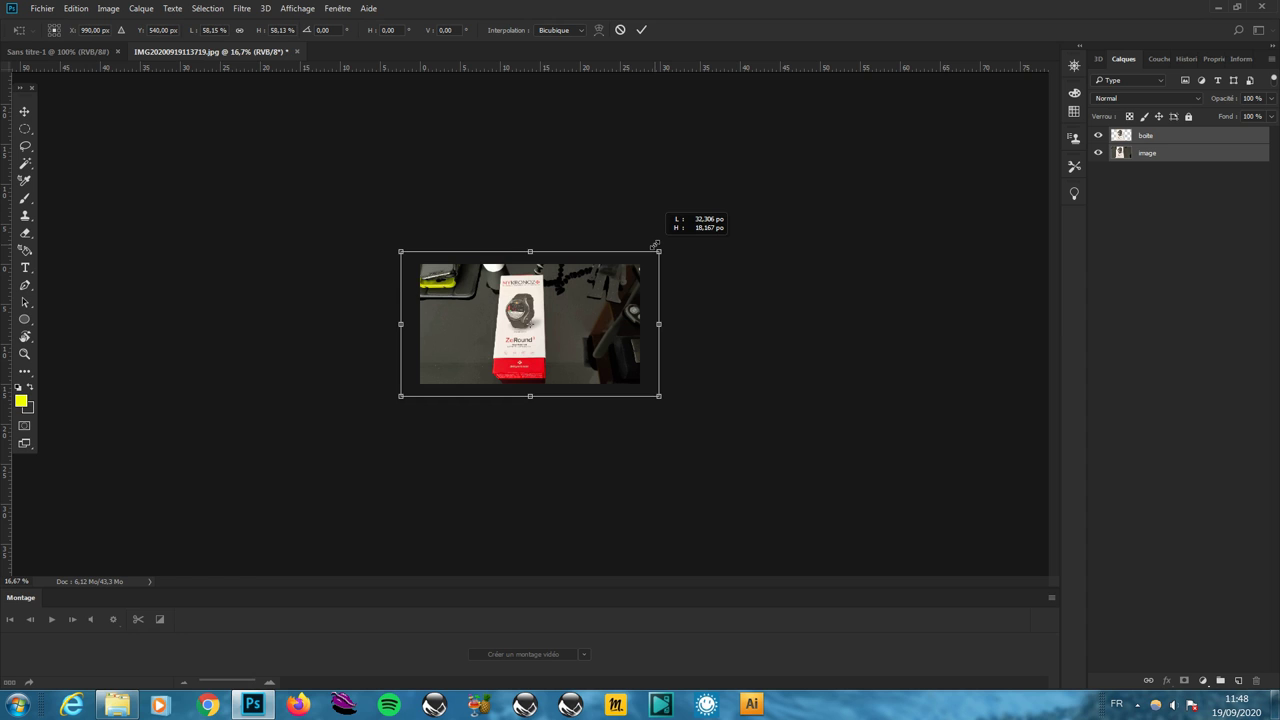
mouse_move(655, 245)
left_mouse_down()
mouse_move(664, 235)
mouse_move(665, 247)
left_mouse_up()
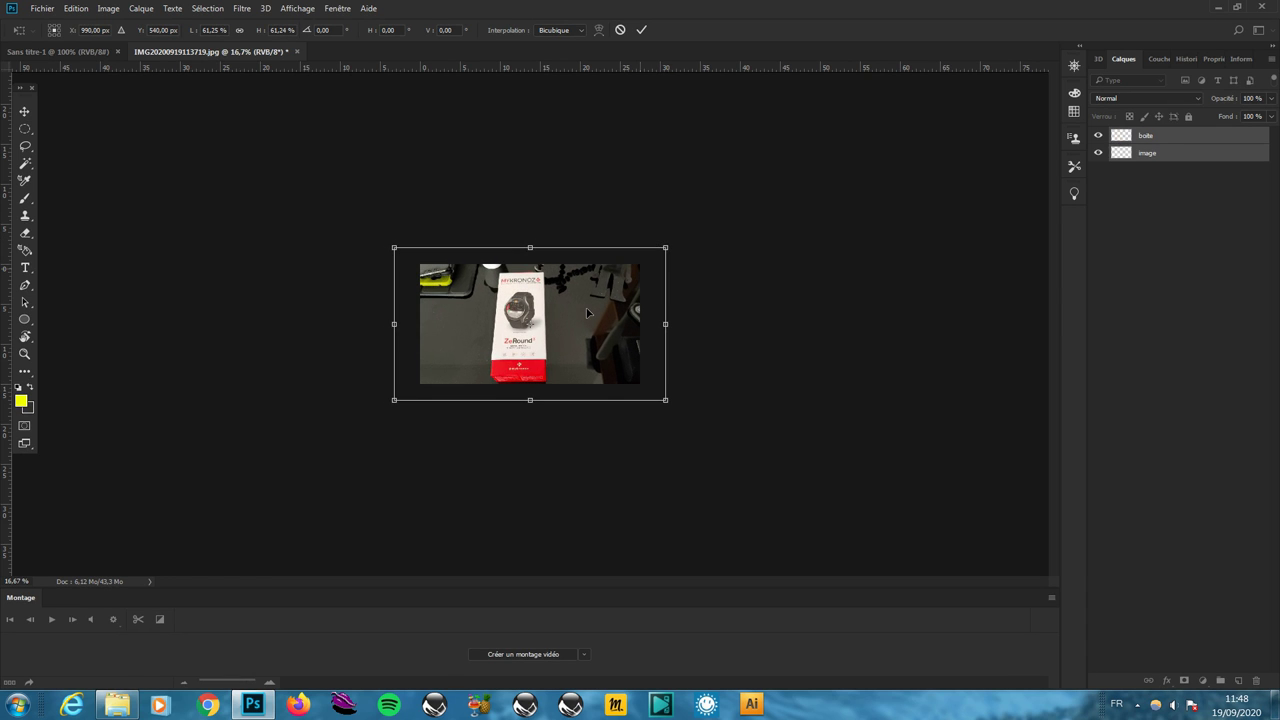
left_click_drag(581, 316, 585, 314)
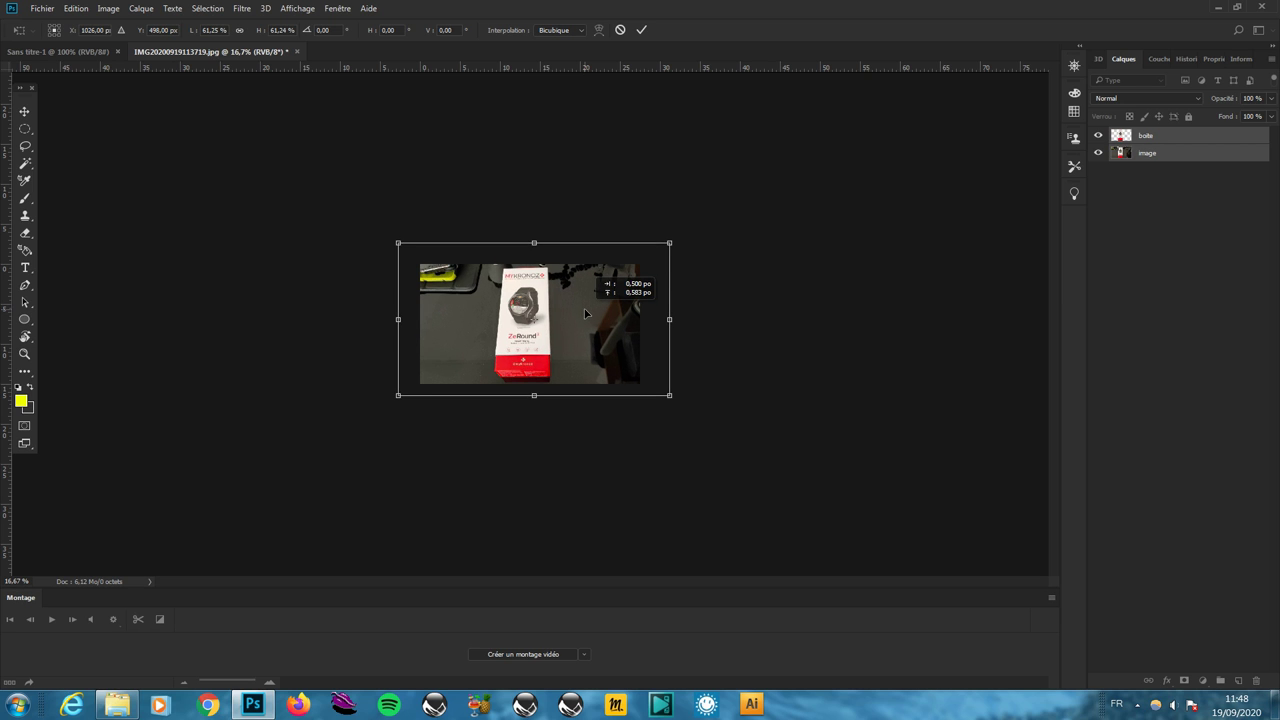
left_click_drag(585, 314, 591, 314)
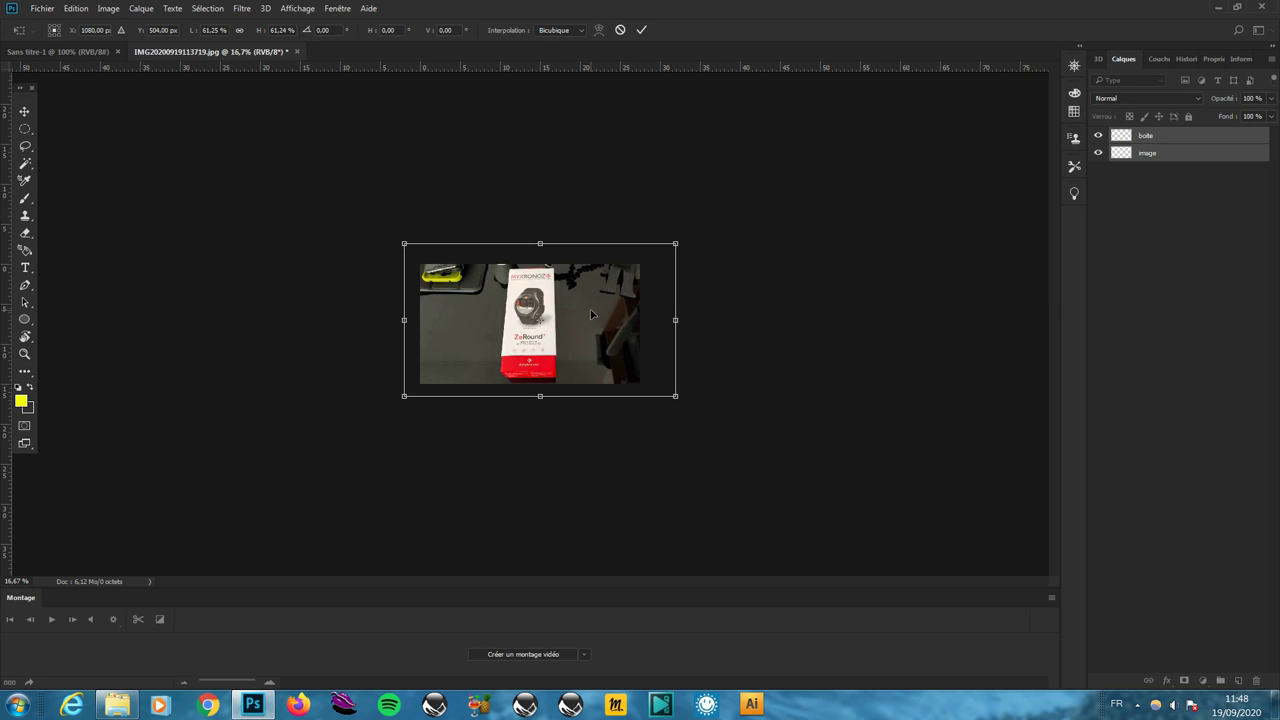
key("v")
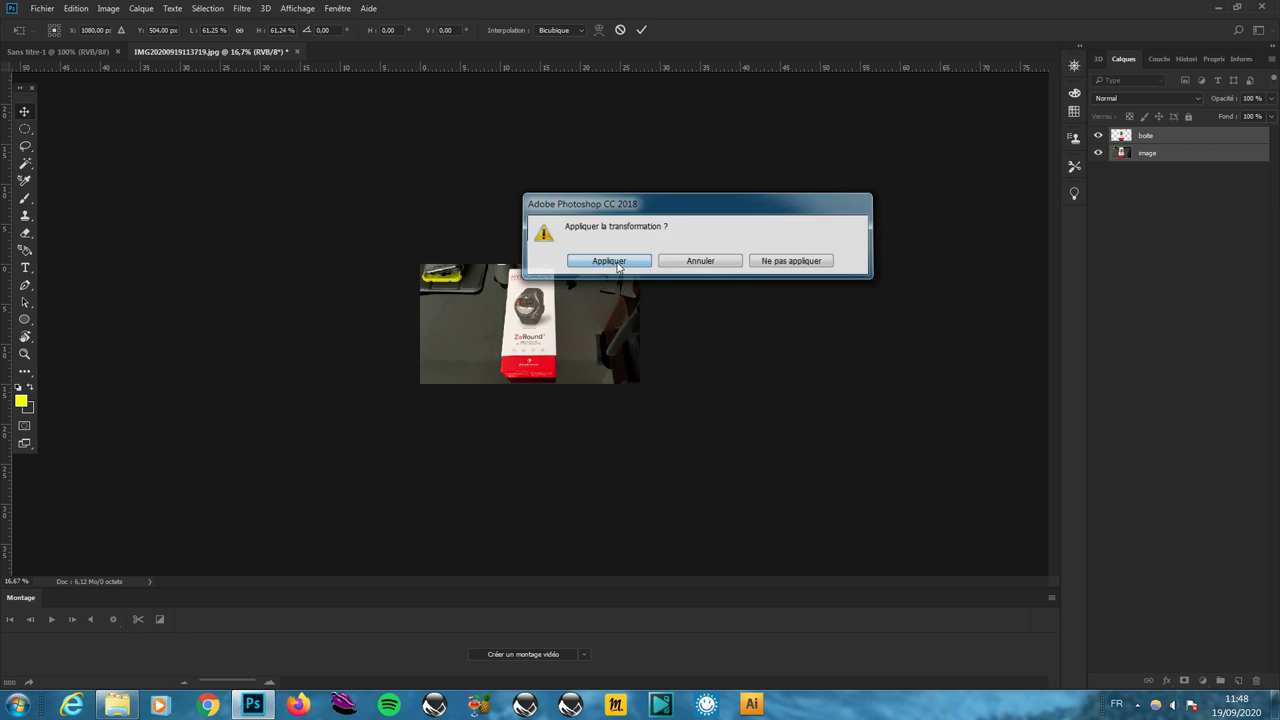
left_click(621, 264)
left_click(24, 353)
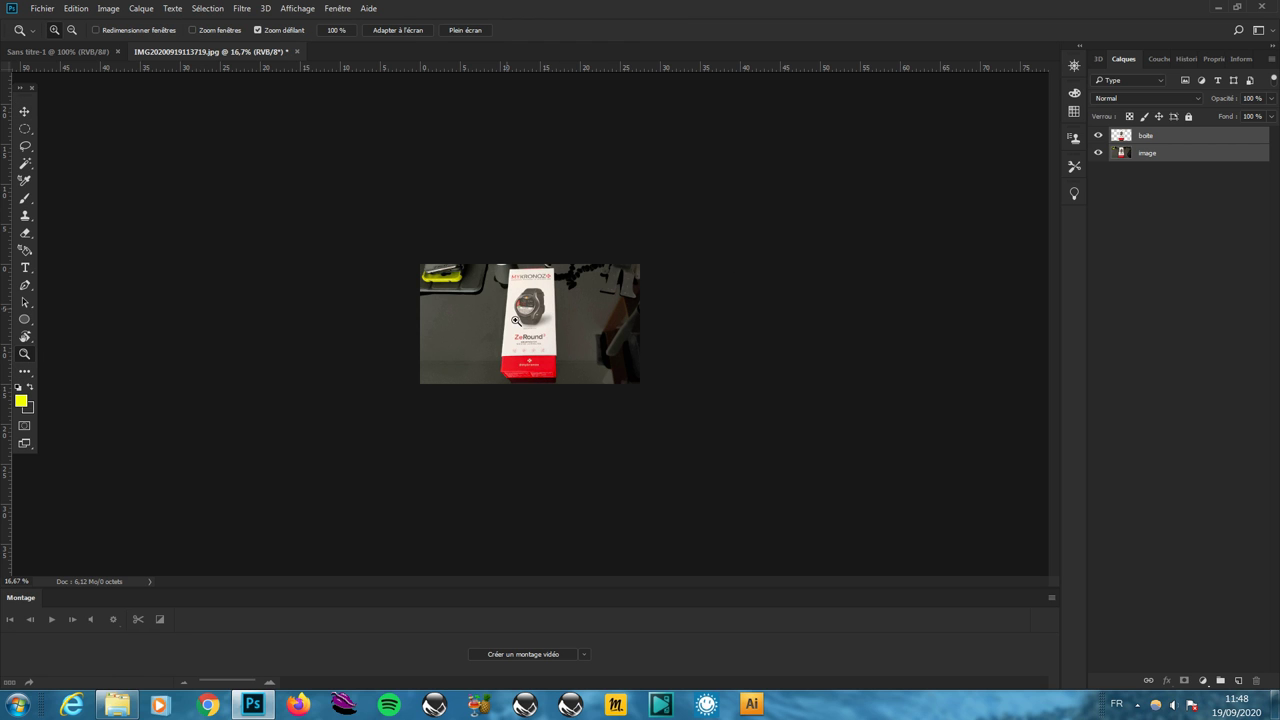
left_click(528, 321)
Step: Try a Gaussian blur of radius 30 on the image layer, then undo it
left_click(528, 321)
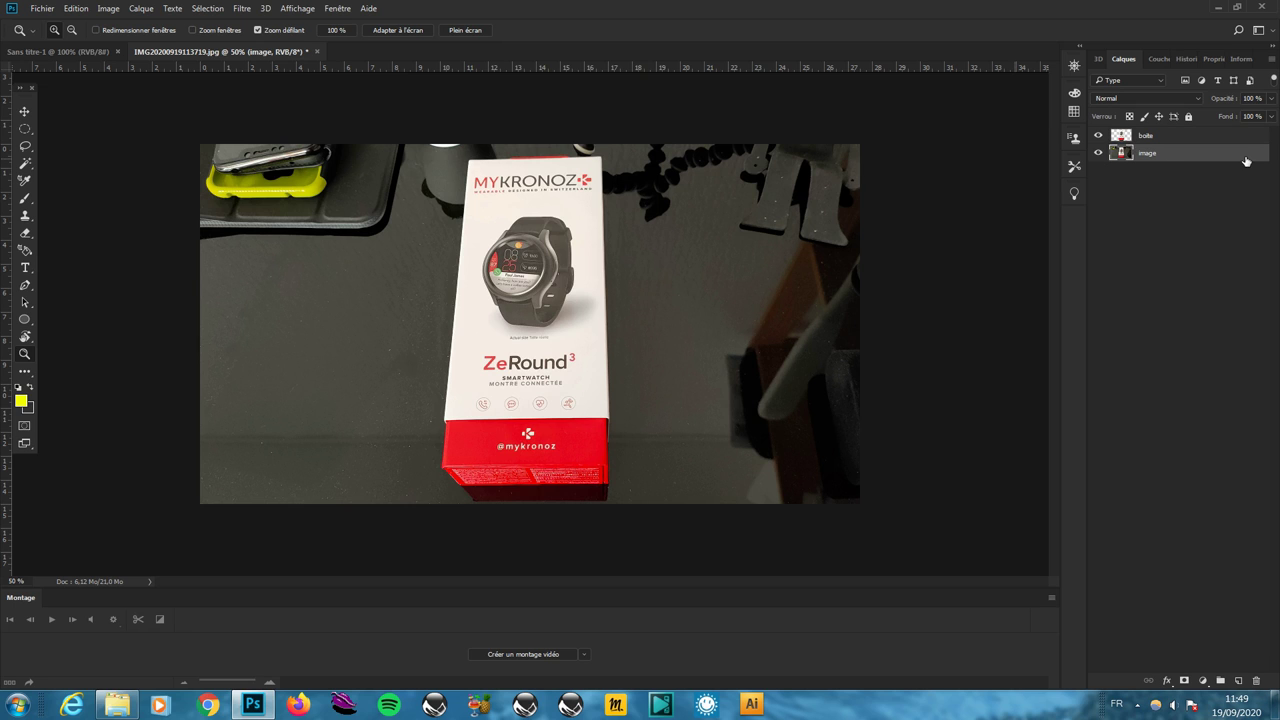
left_click(107, 8)
mouse_move(127, 48)
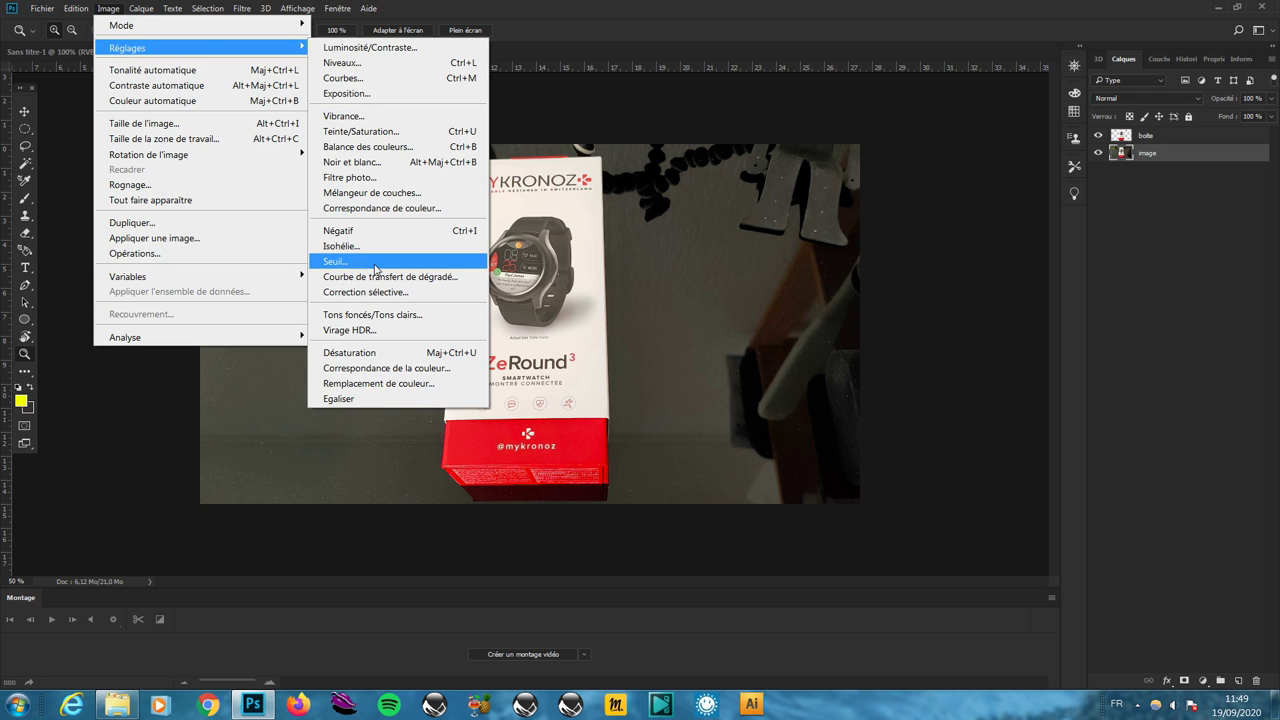
left_click(156, 85)
left_click(242, 8)
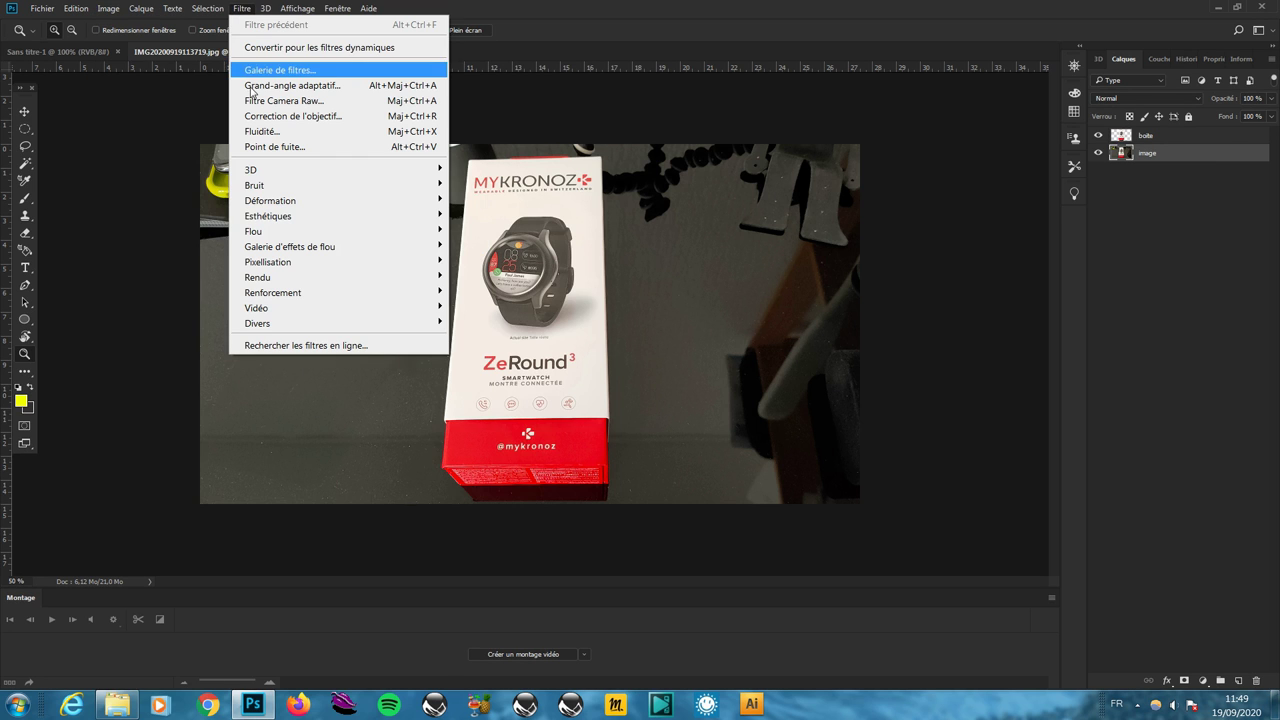
mouse_move(253, 231)
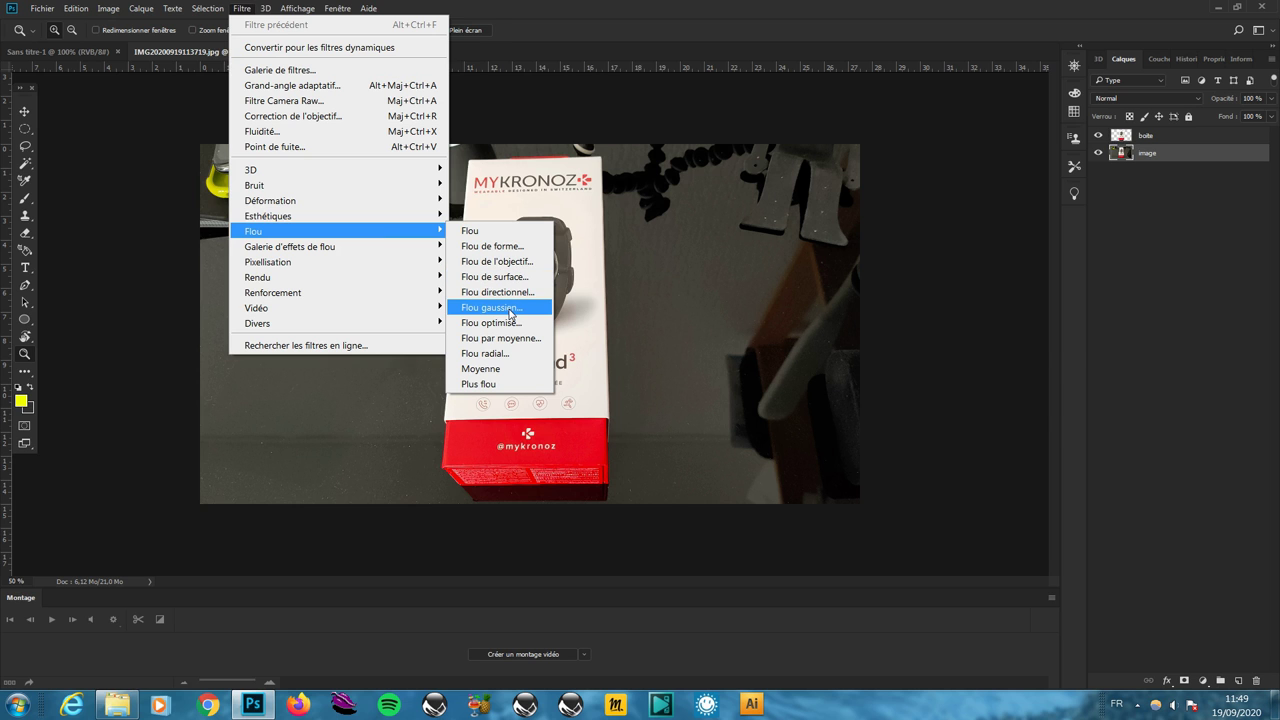
left_click(490, 307)
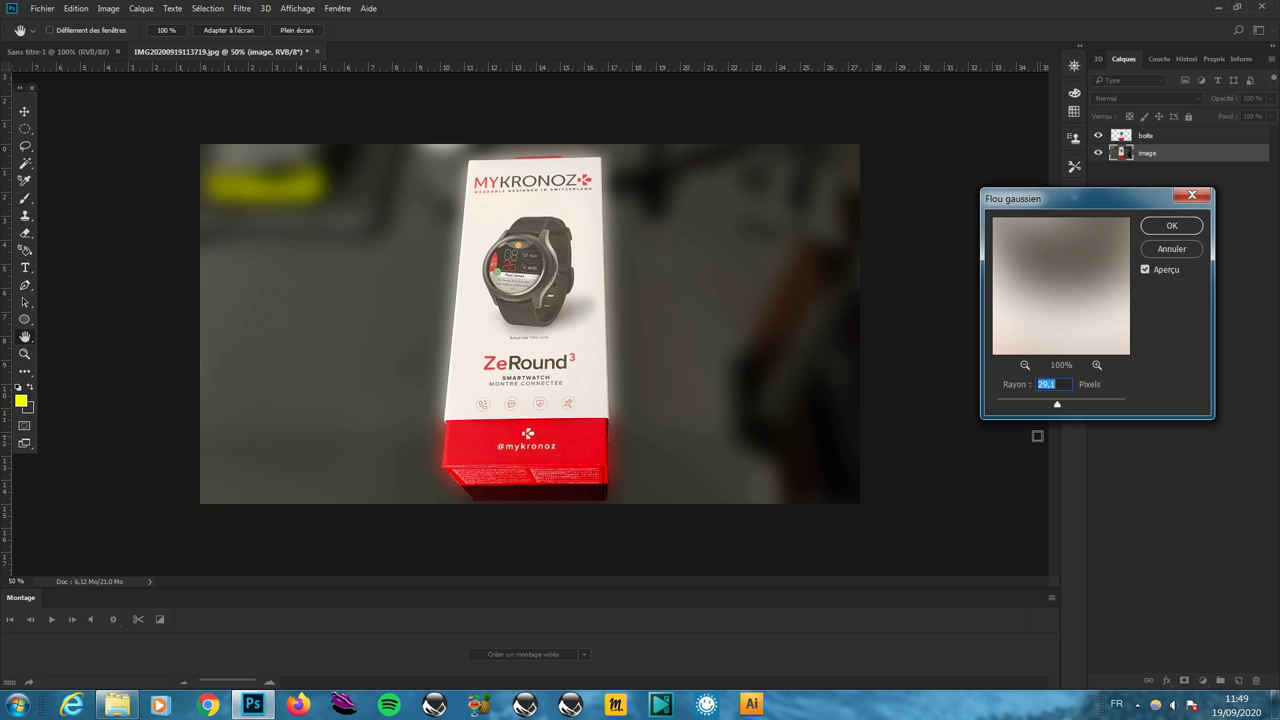
mouse_move(1057, 404)
left_mouse_down()
mouse_move(1031, 405)
mouse_move(1075, 405)
left_mouse_up()
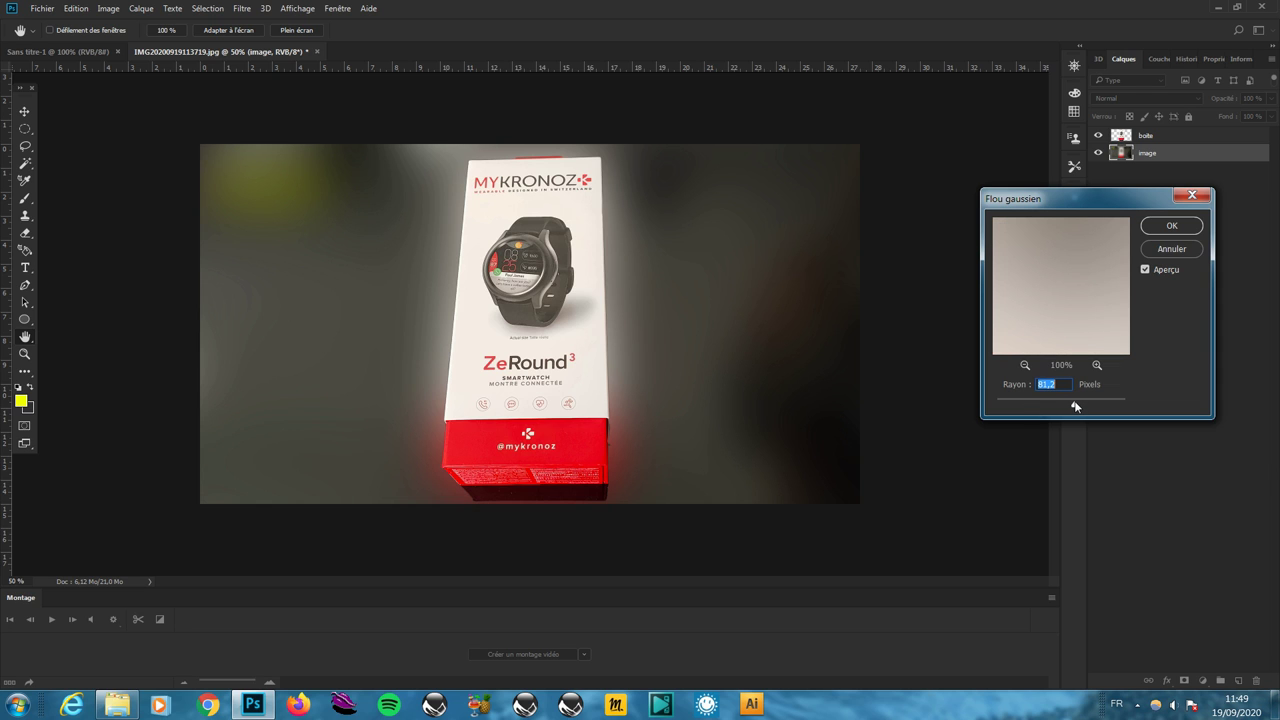
left_click_drag(1075, 406, 1062, 400)
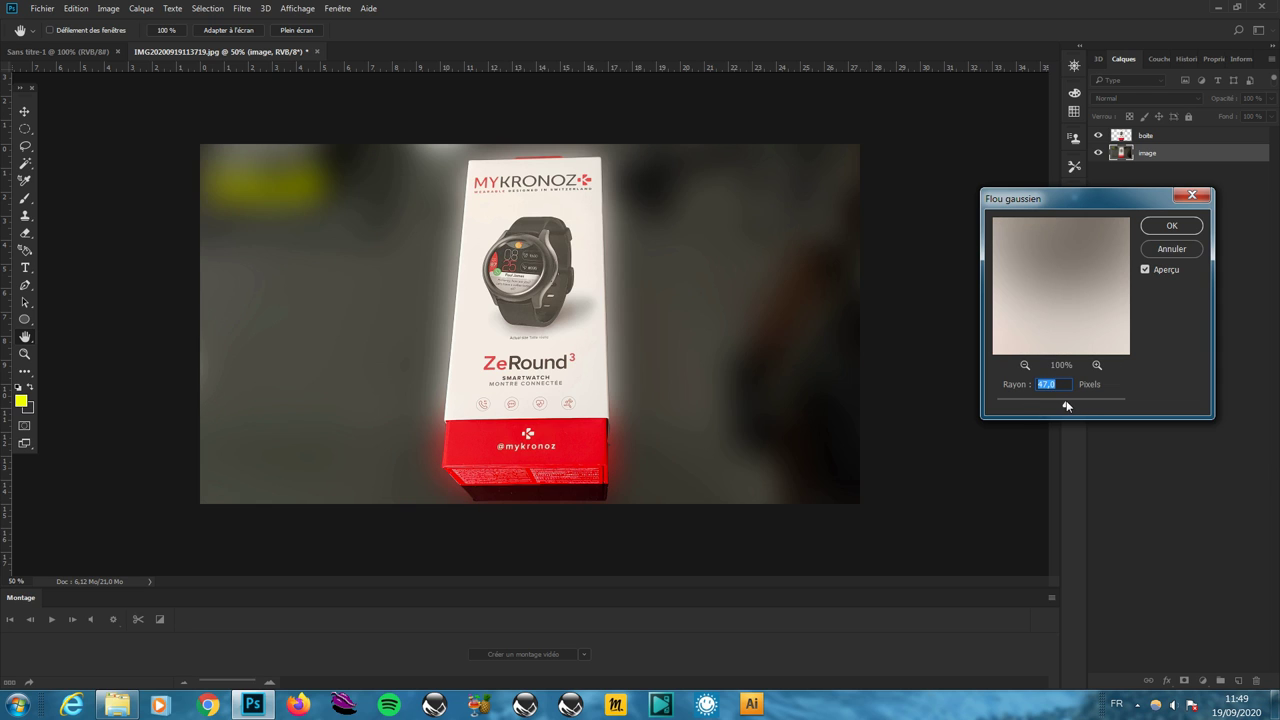
type("3")
type("0")
key("Return")
key("z")
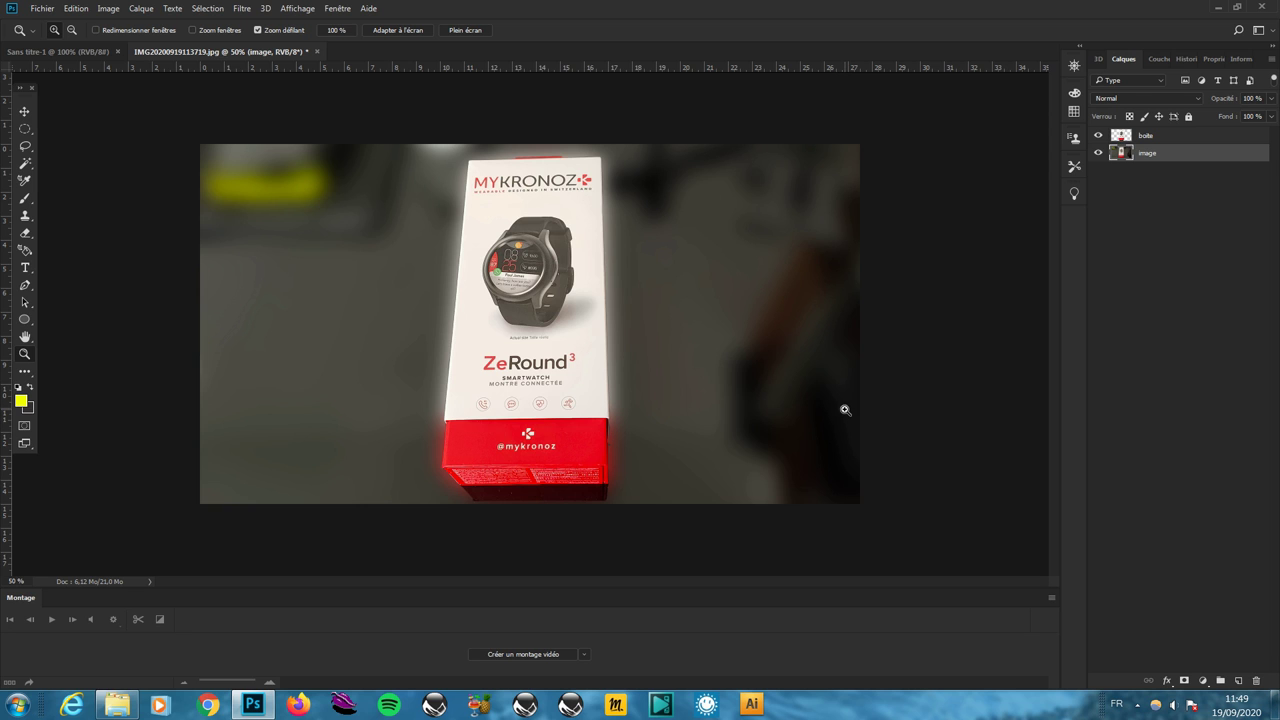
key("ctrl+z")
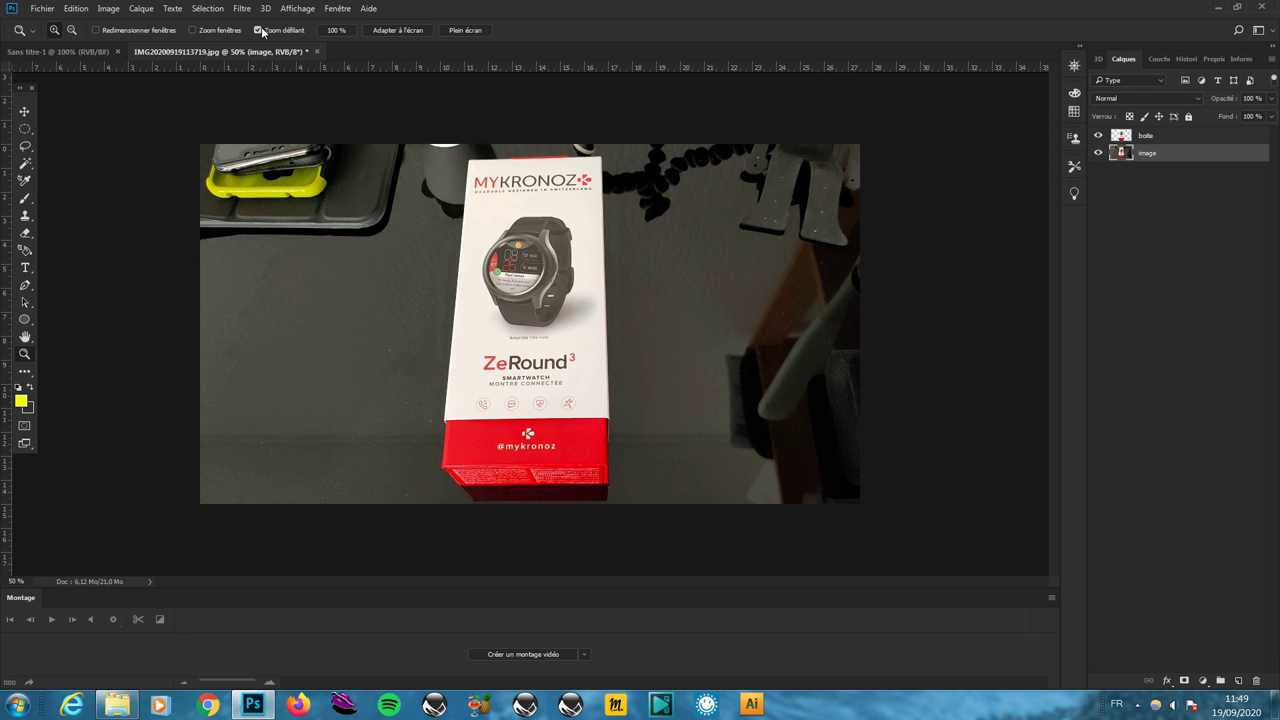
Step: Reapply Gaussian blur to the image layer with a radius of 25
left_click(241, 9)
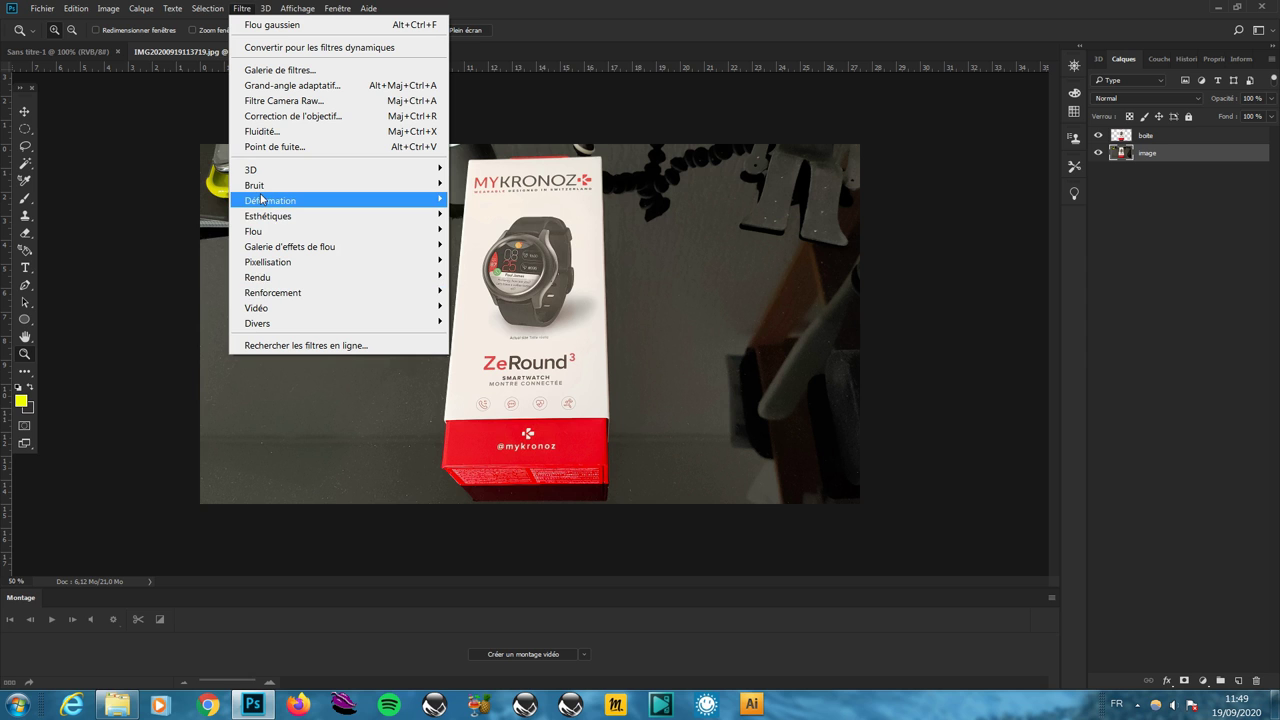
mouse_move(300, 231)
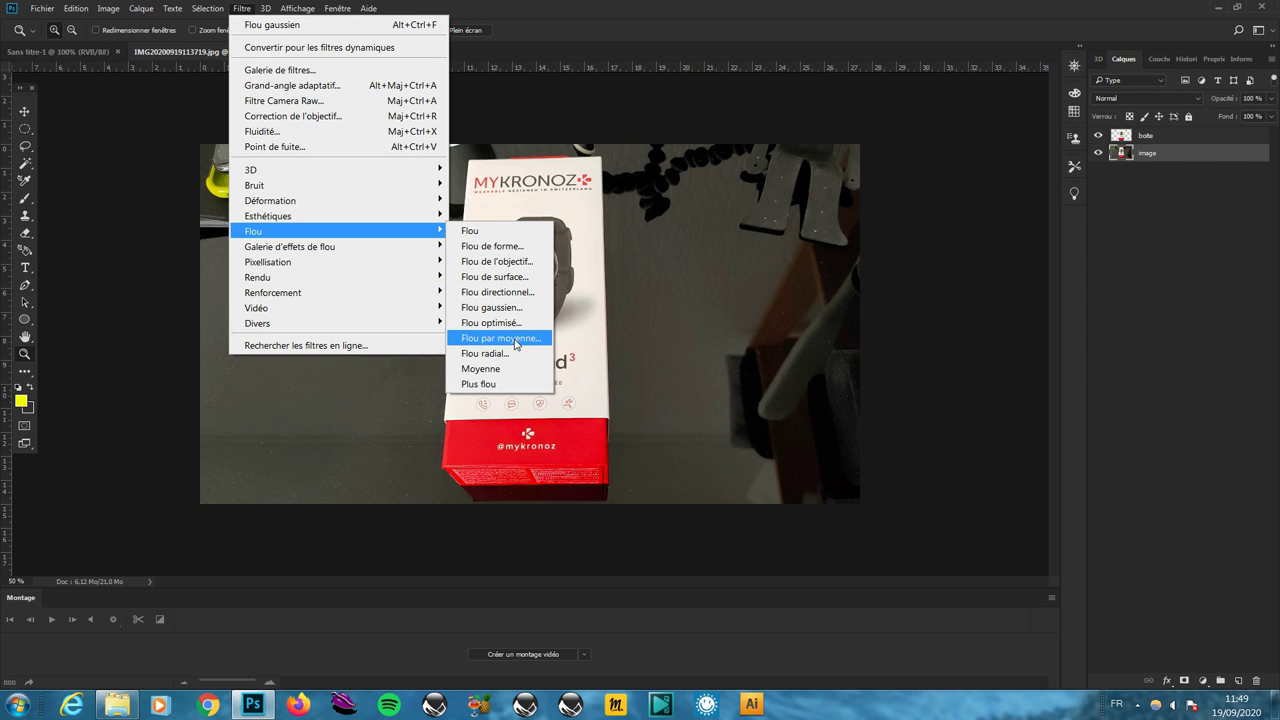
left_click(490, 307)
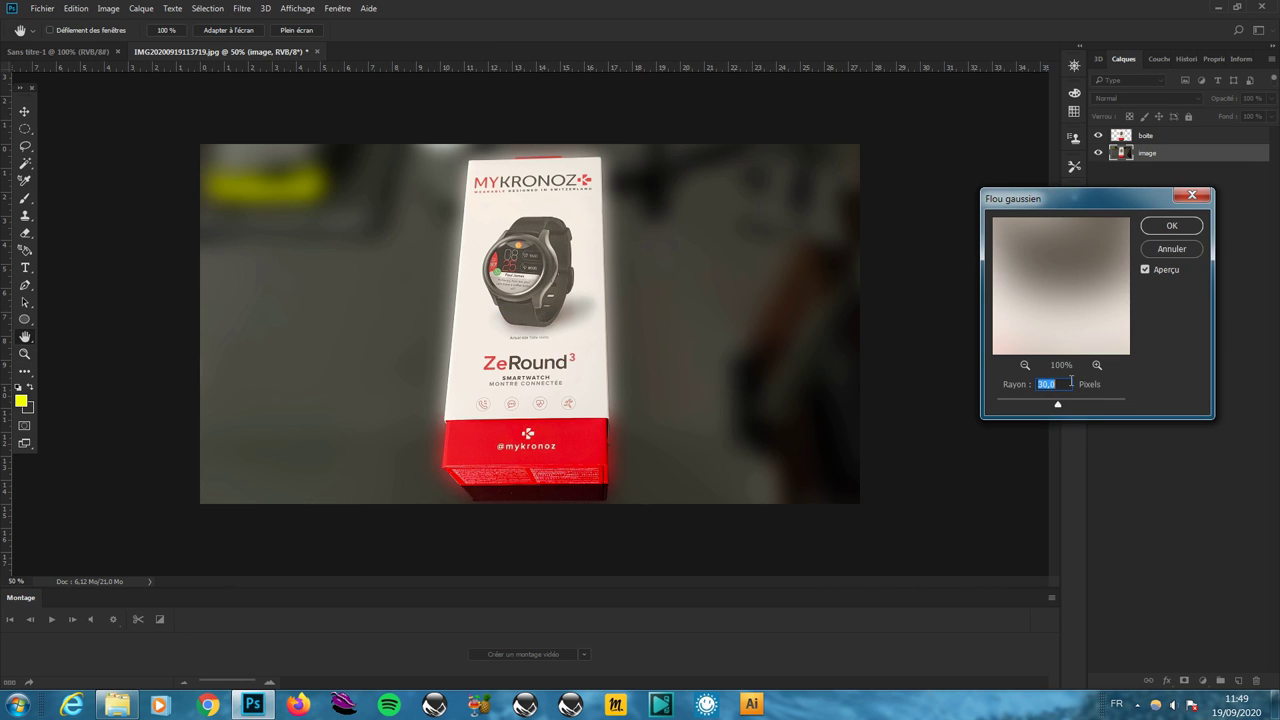
left_click_drag(1058, 404, 1054, 405)
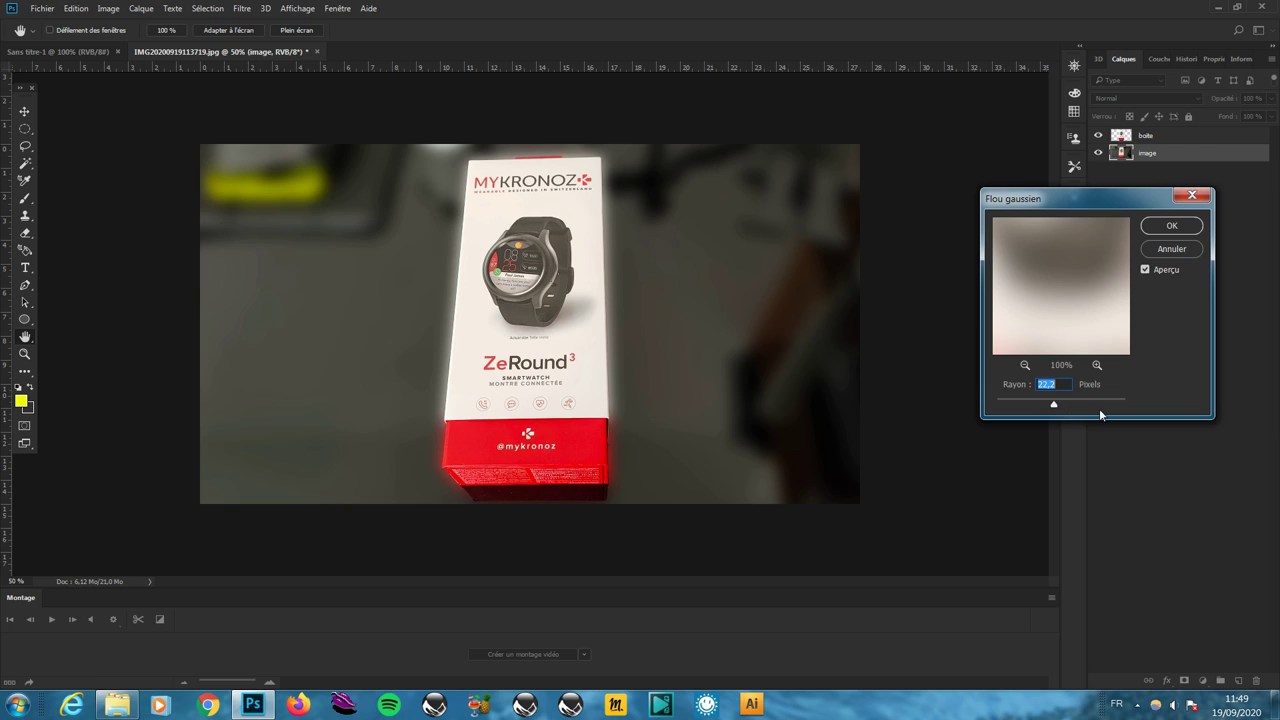
double_click(1050, 384)
type("25")
left_click(1092, 299)
left_click_drag(1056, 408, 1059, 407)
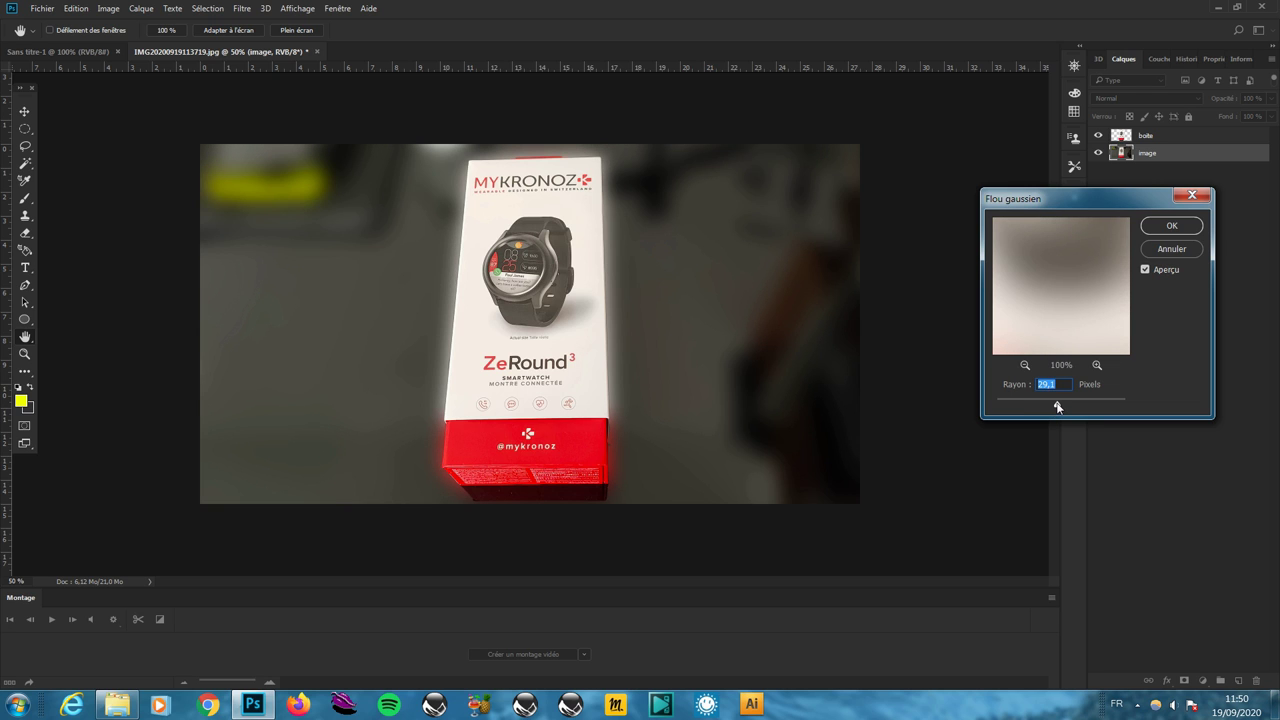
left_click_drag(1059, 407, 1055, 406)
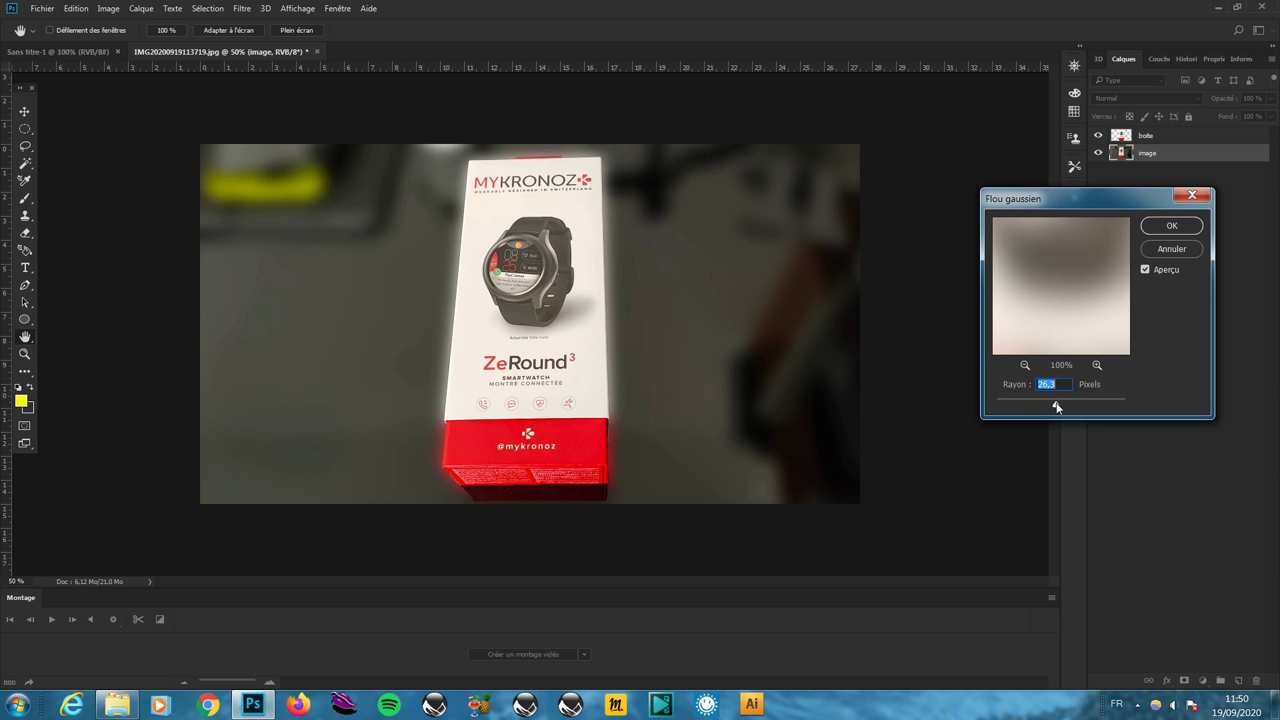
left_click_drag(1055, 405, 1063, 399)
type("25")
left_click(1170, 226)
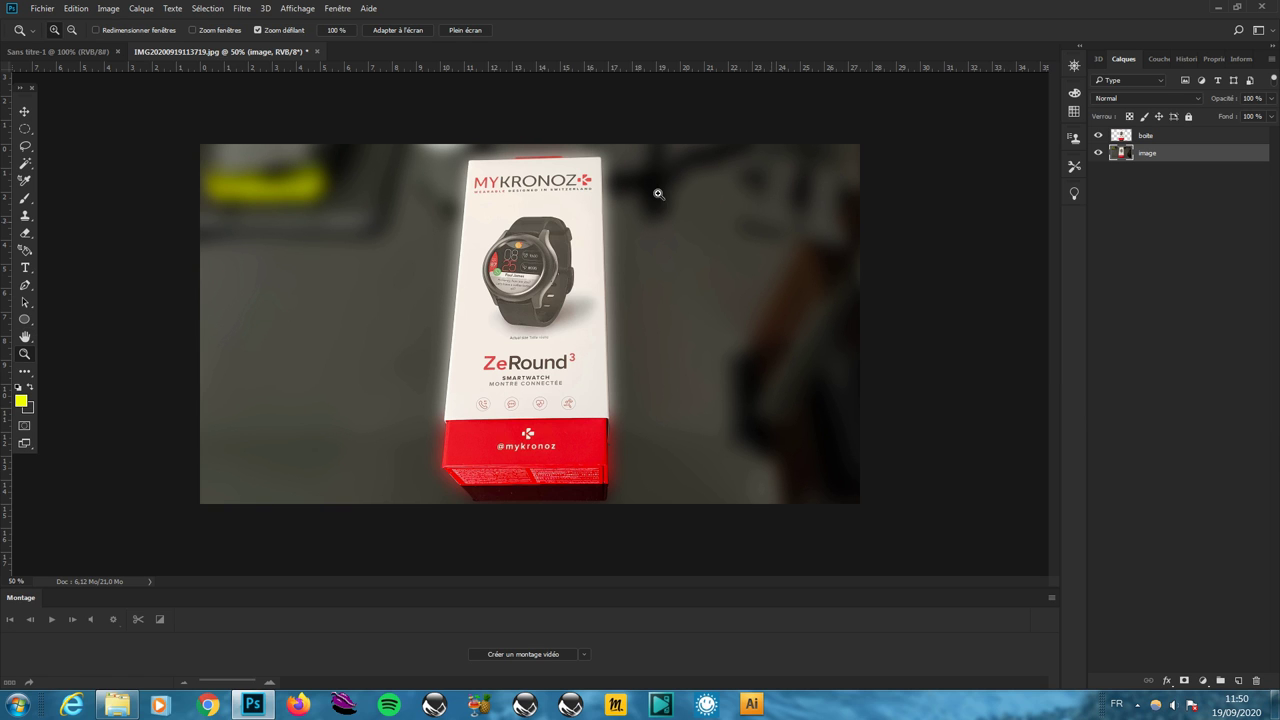
Step: Lower the background's brightness to -38 with Luminosité/Contraste
left_click(78, 9)
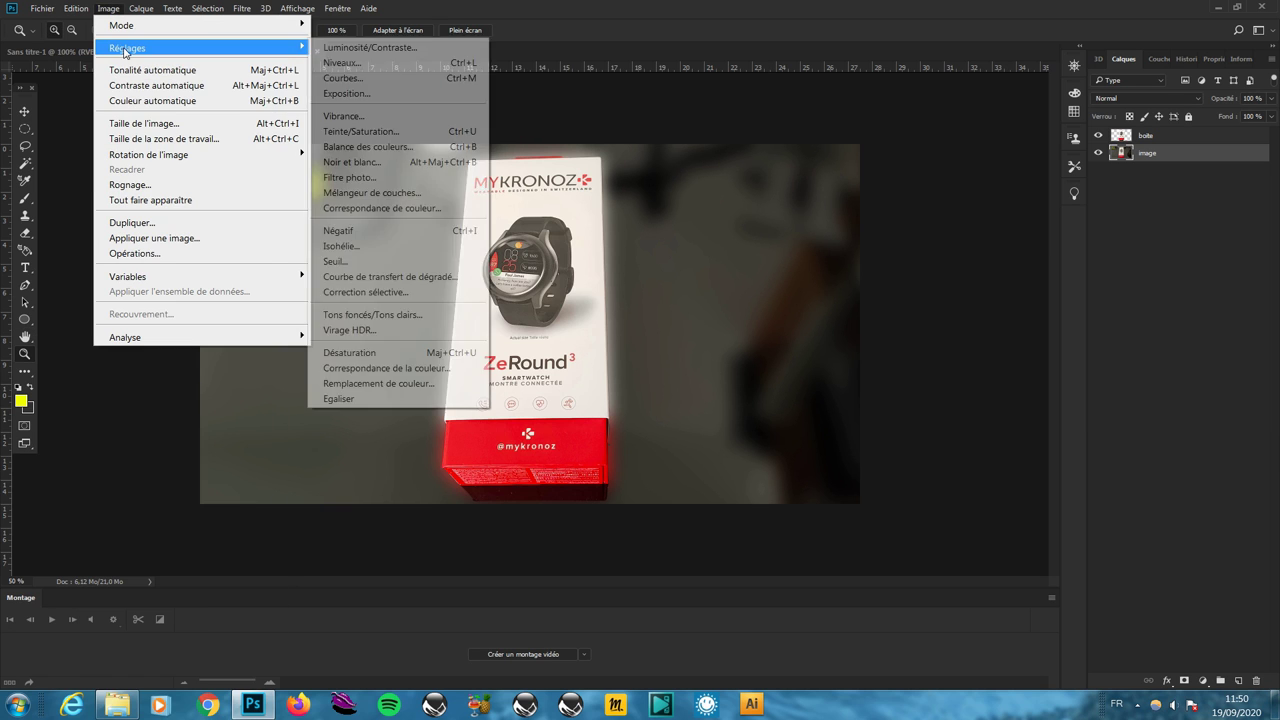
mouse_move(127, 48)
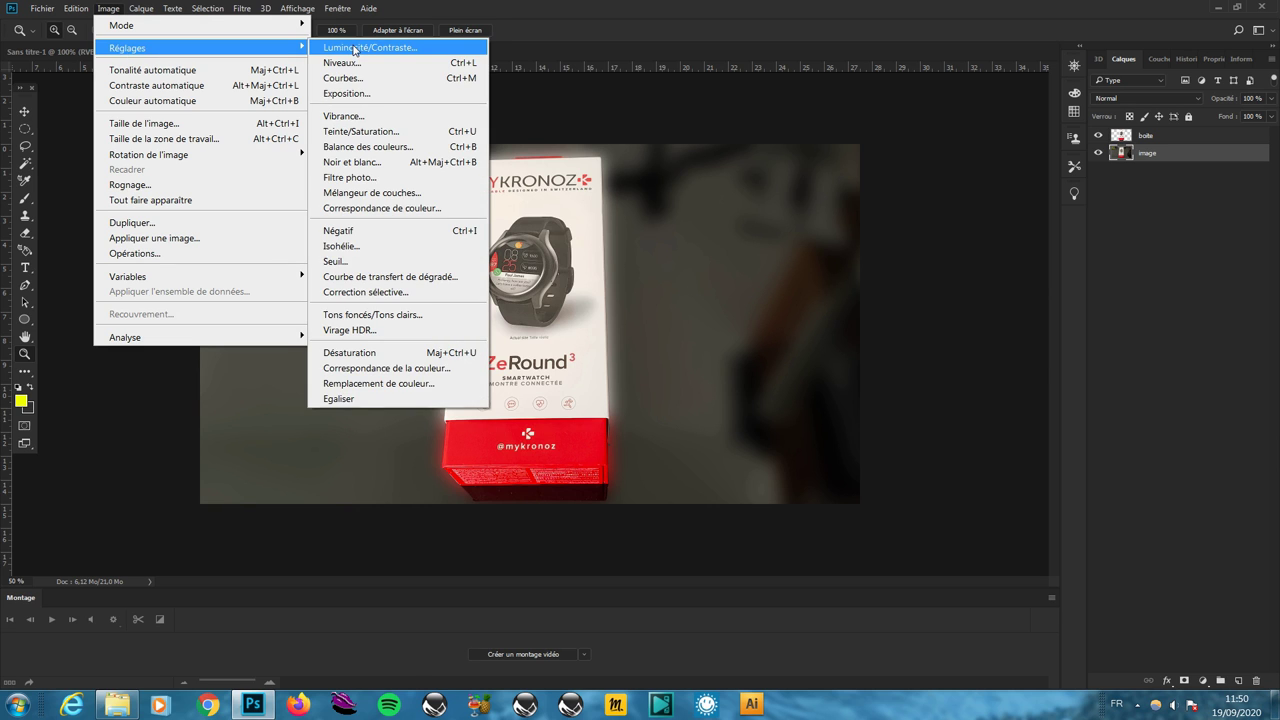
left_click(354, 48)
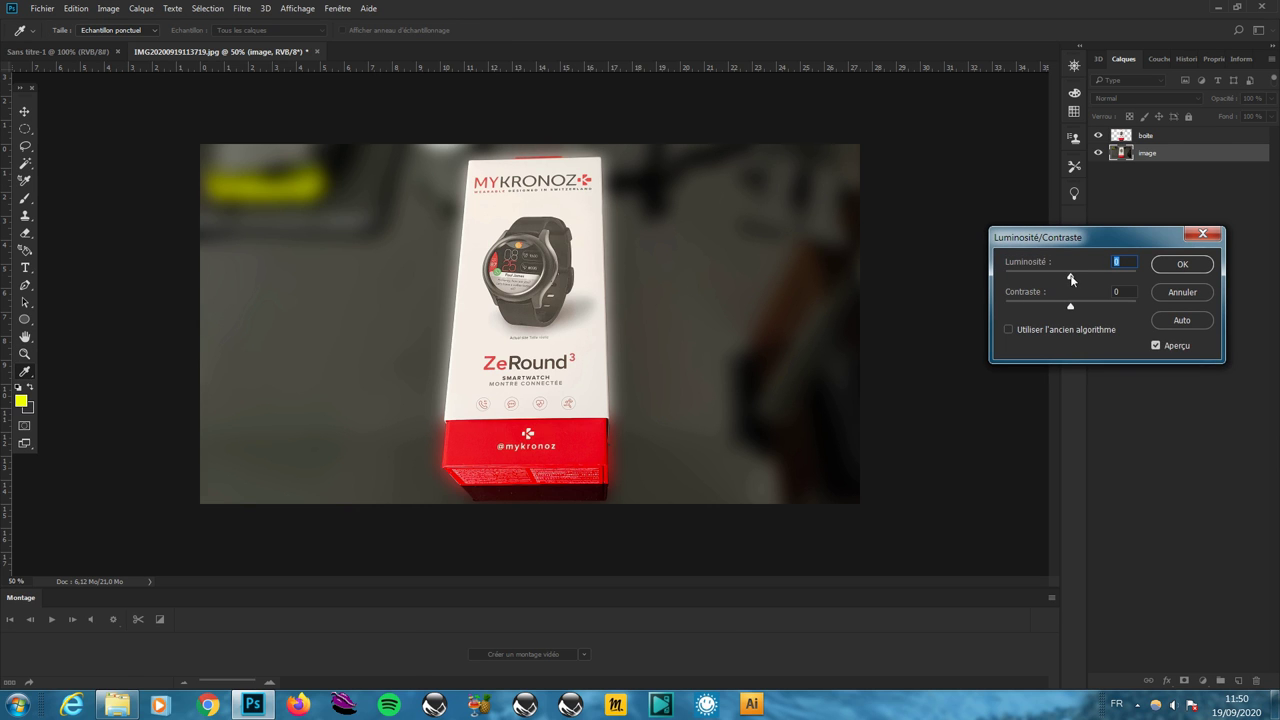
left_click_drag(1071, 279, 1060, 275)
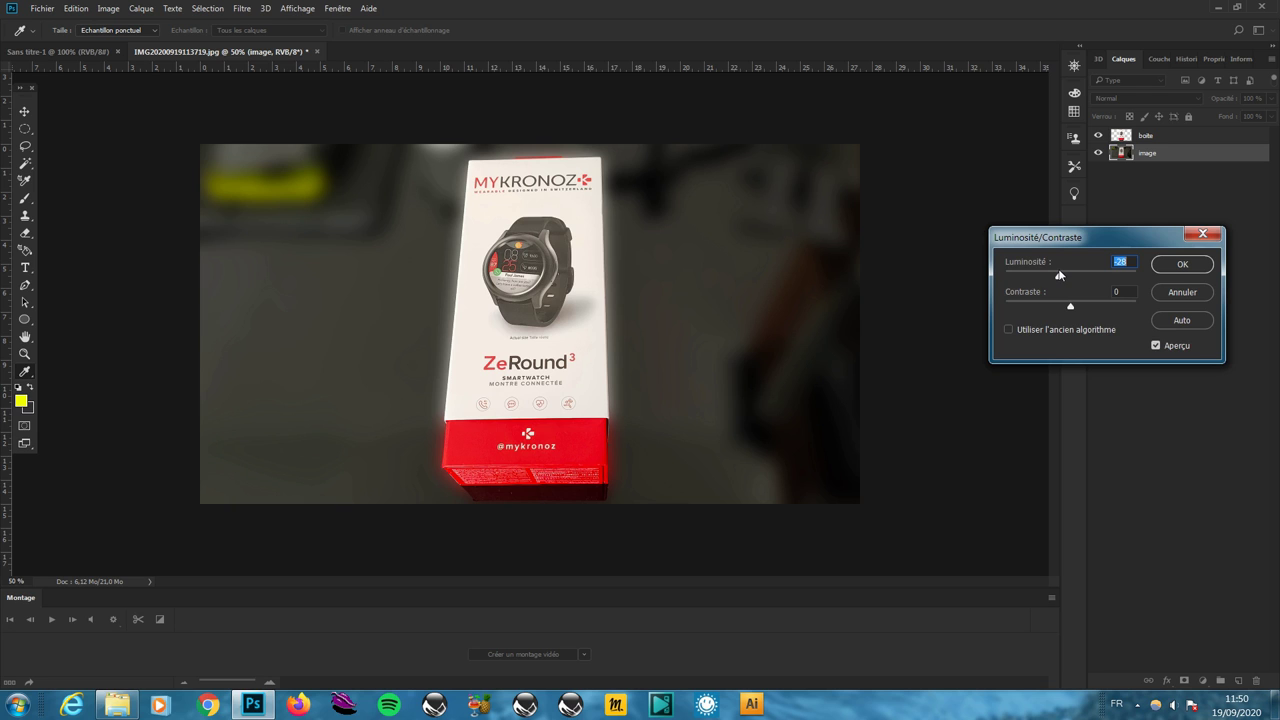
left_click_drag(1060, 275, 1052, 274)
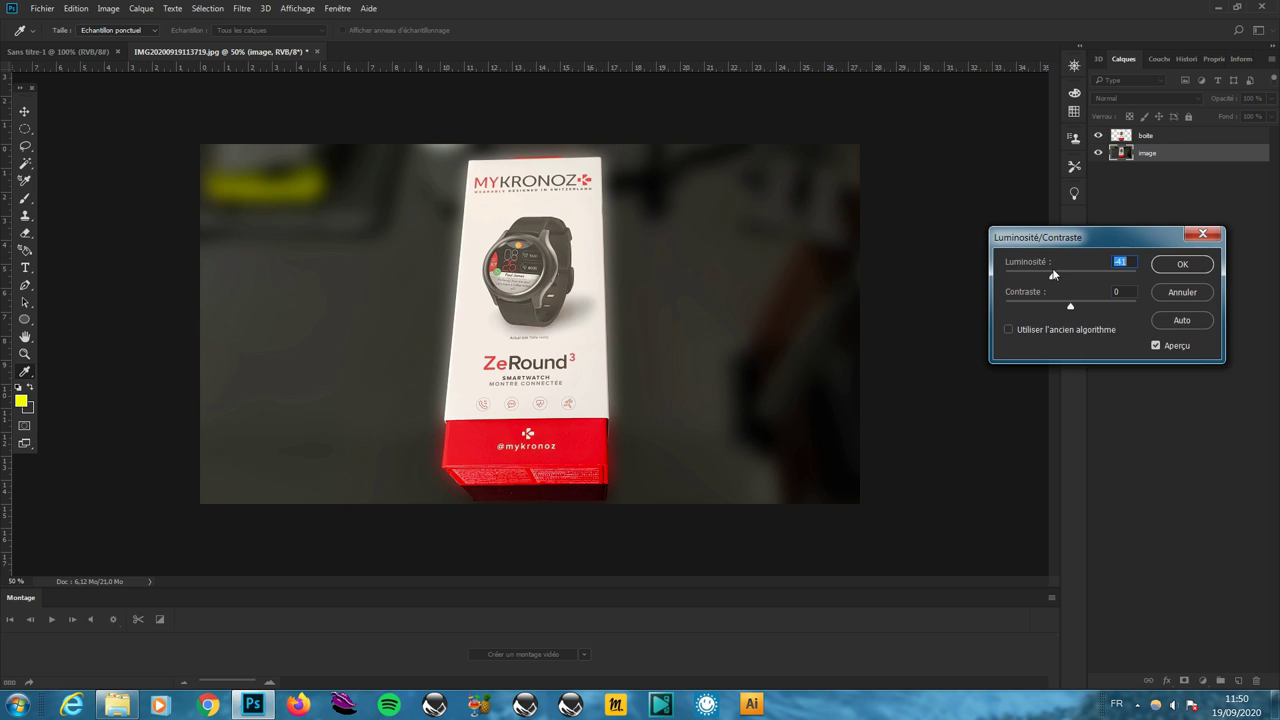
left_click_drag(1052, 274, 1055, 276)
left_click(1183, 265)
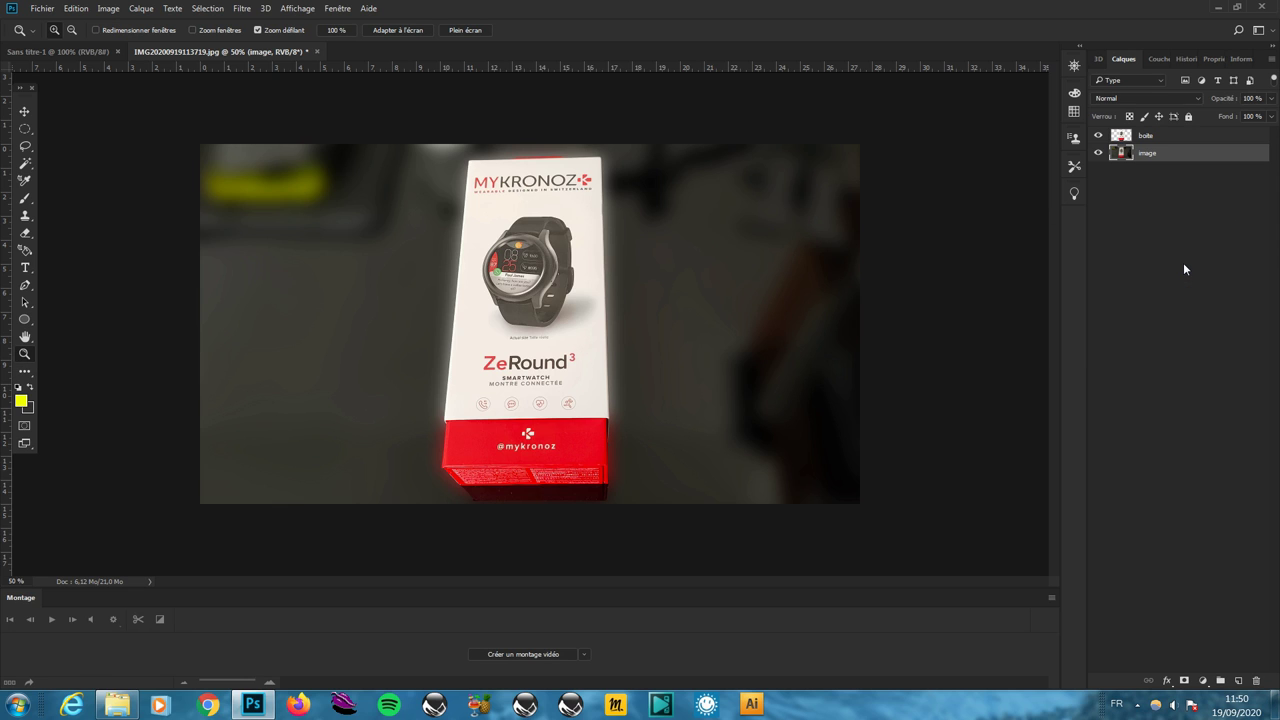
Step: Type the title 'UNBOXING' in capitals at the photo's upper left
left_click(26, 269)
left_click(234, 196)
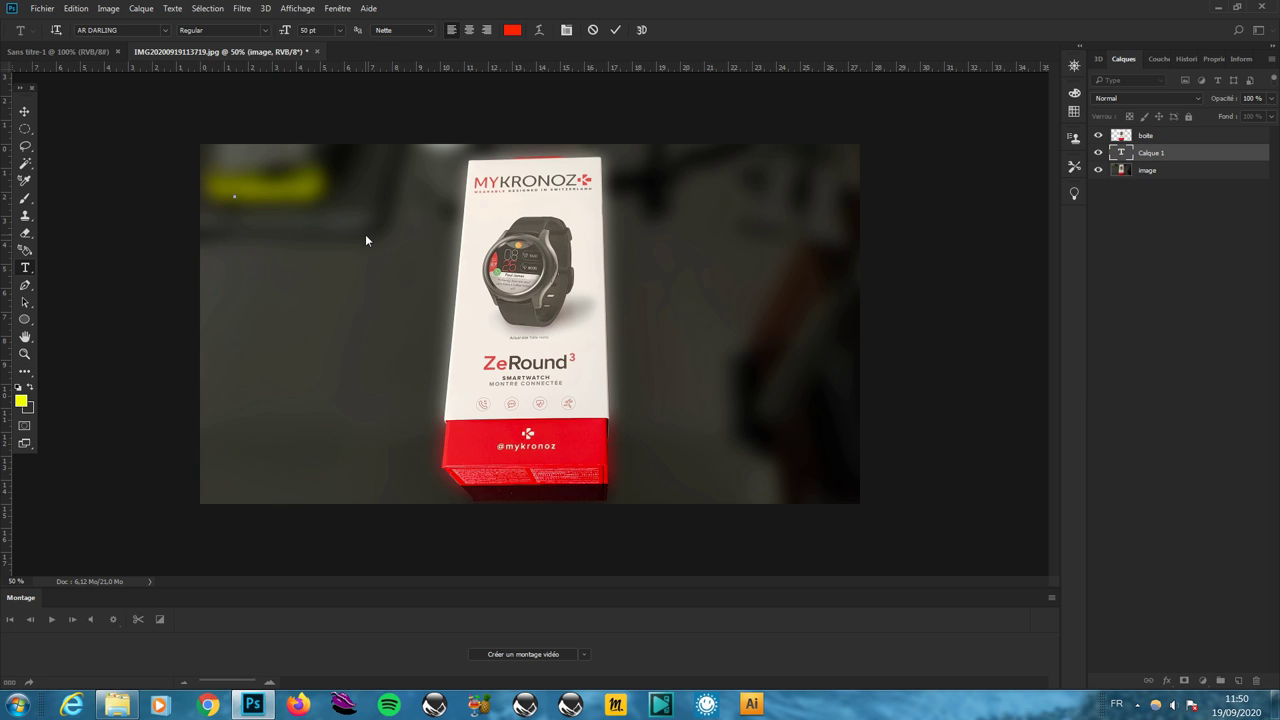
key("Caps_Lock")
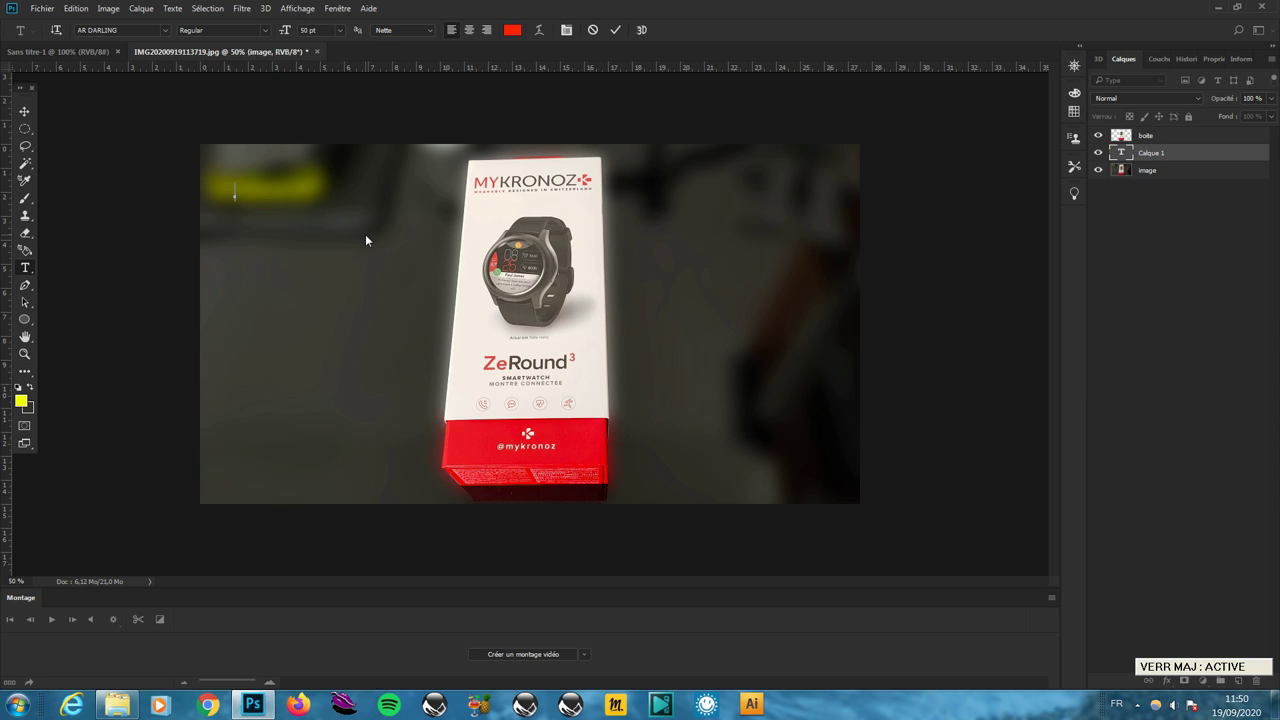
type("UNBOX")
type("ING")
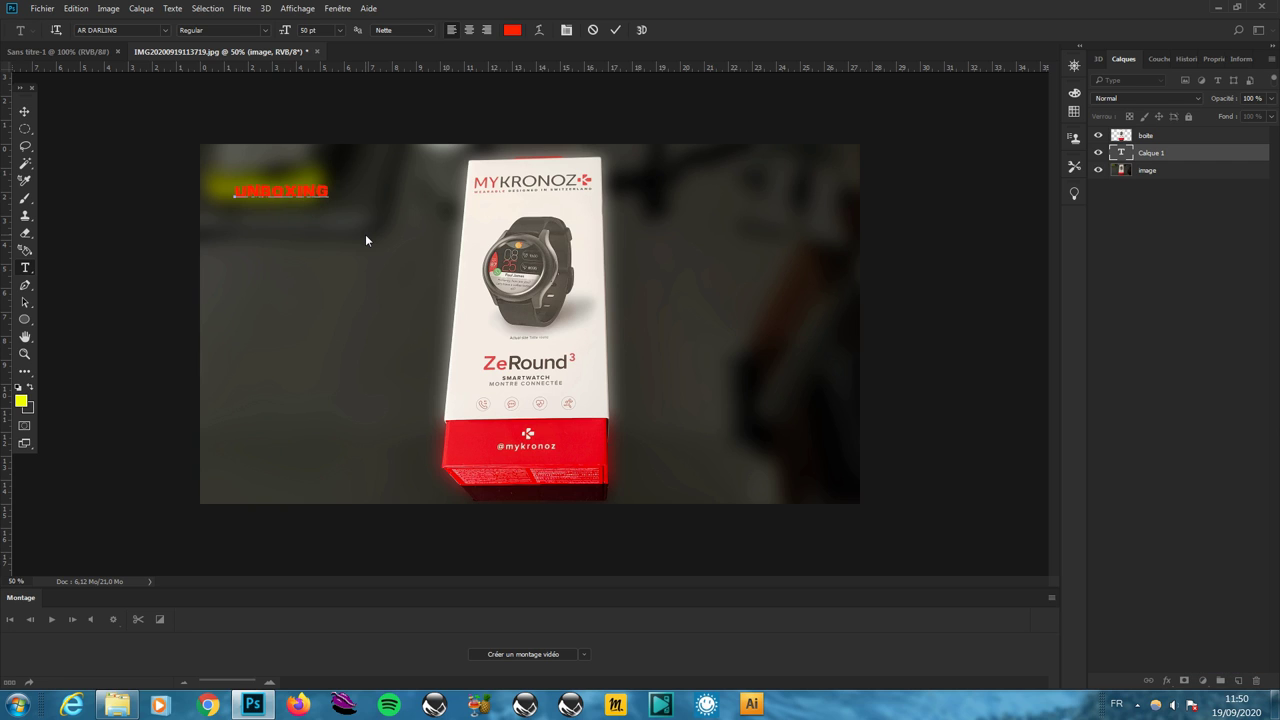
left_click(25, 111)
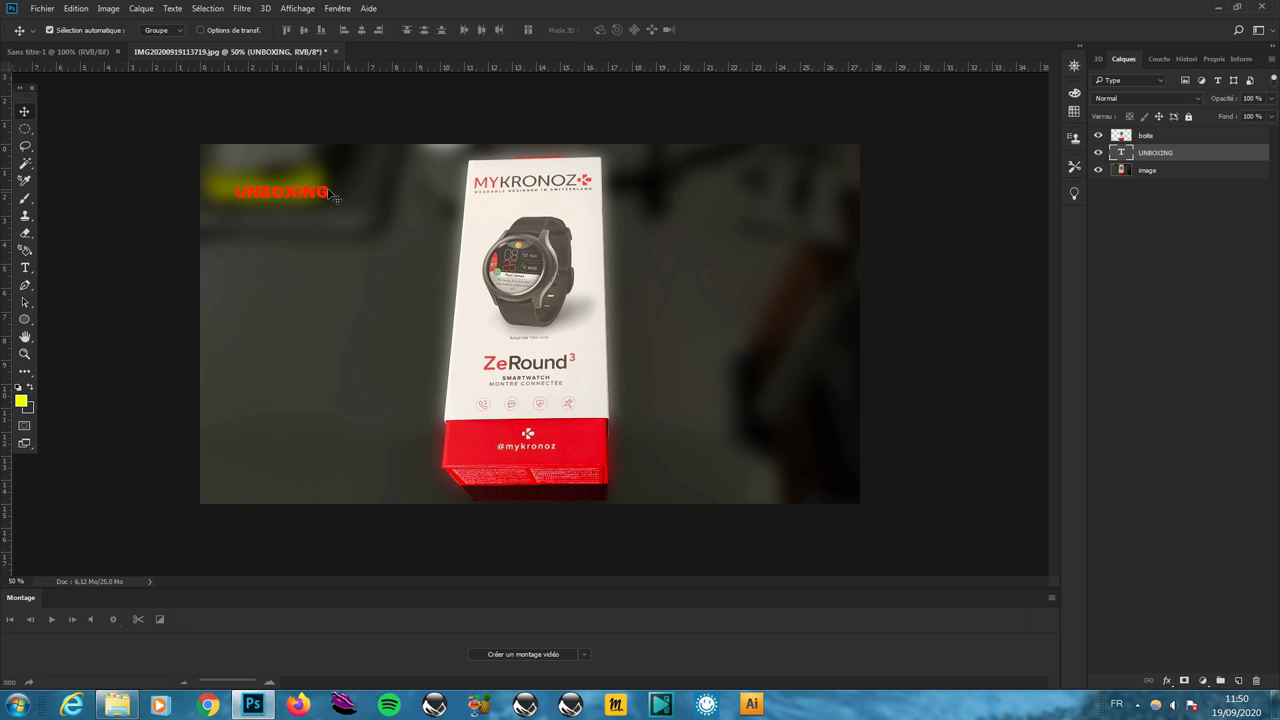
Step: Enlarge the UNBOXING title with free transform and apply the change
left_click(25, 128)
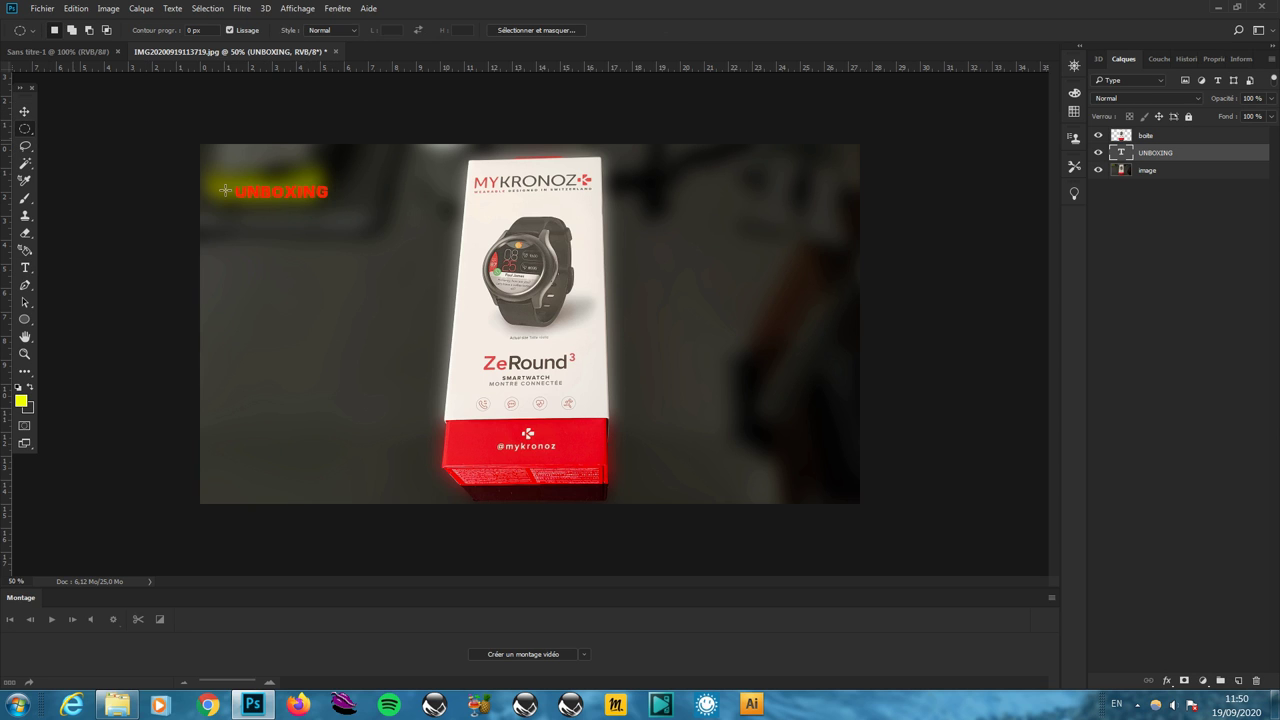
right_click(310, 193)
left_click(380, 320)
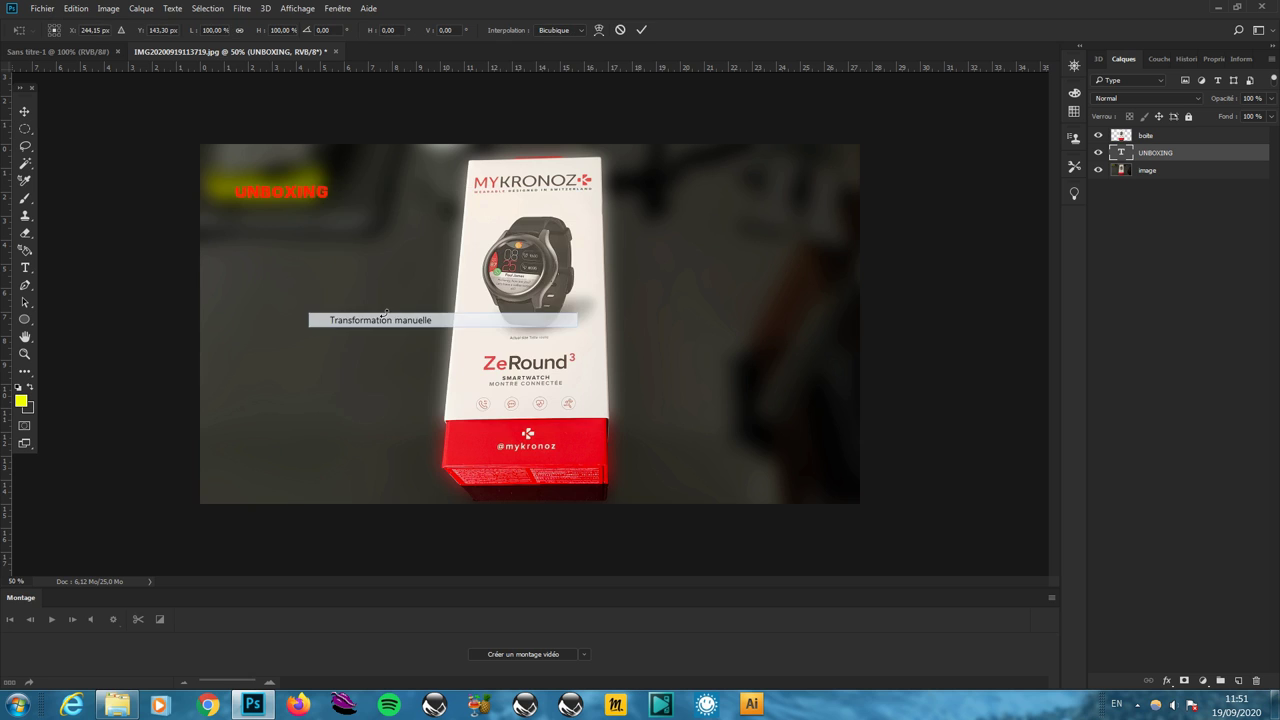
mouse_move(329, 184)
left_mouse_down()
mouse_move(388, 186)
mouse_move(445, 220)
mouse_move(444, 201)
left_mouse_up()
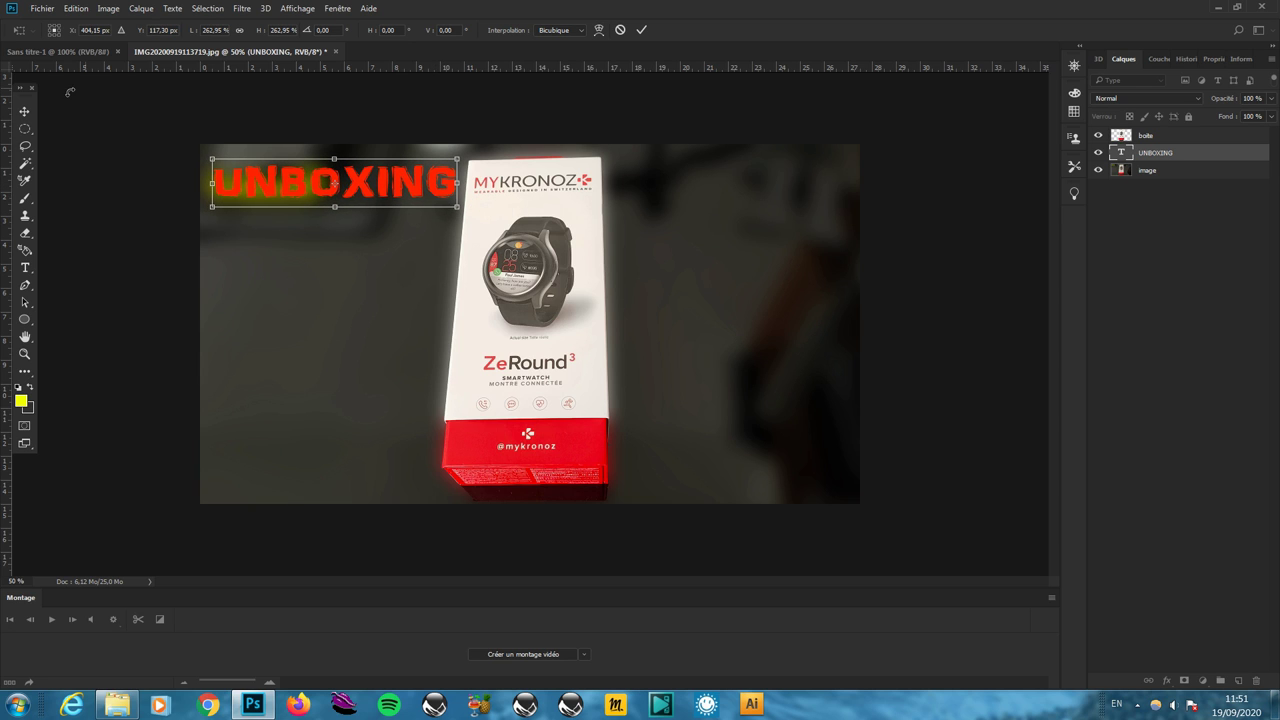
left_click(22, 128)
left_click(640, 262)
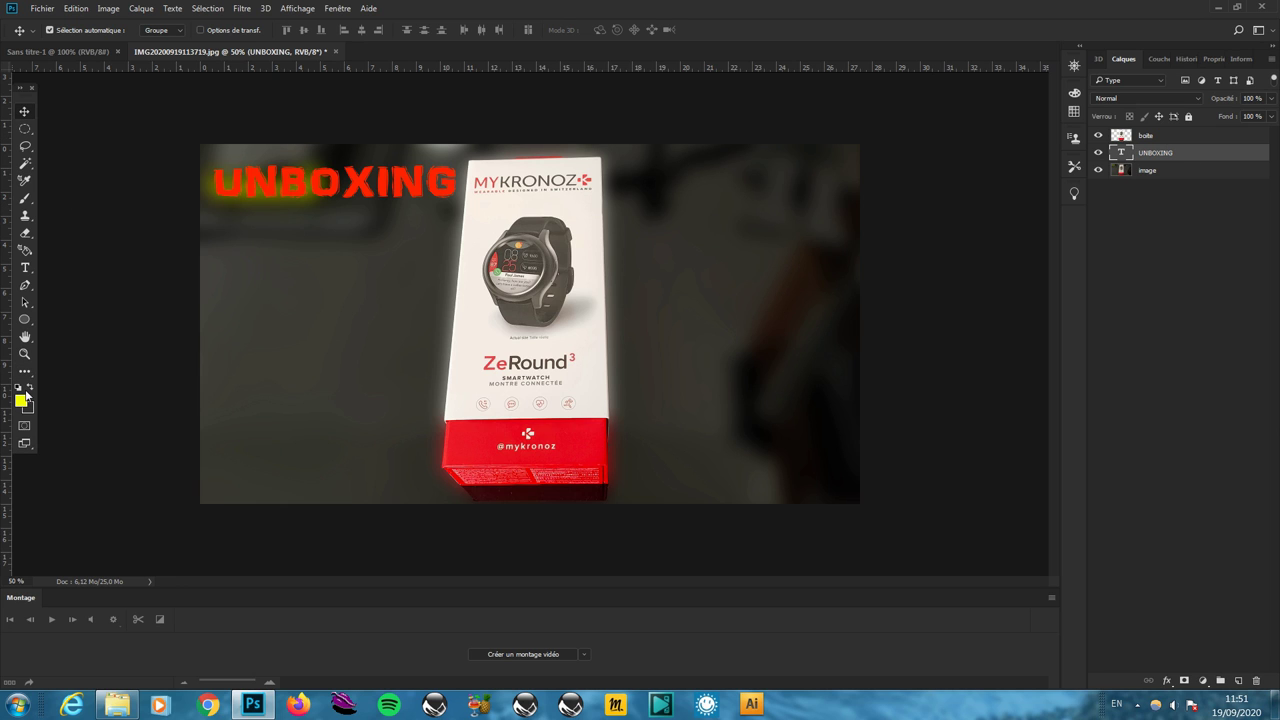
Step: Change the UNBOXING text colour from red to yellow f3fc03
left_click(30, 267)
double_click(330, 181)
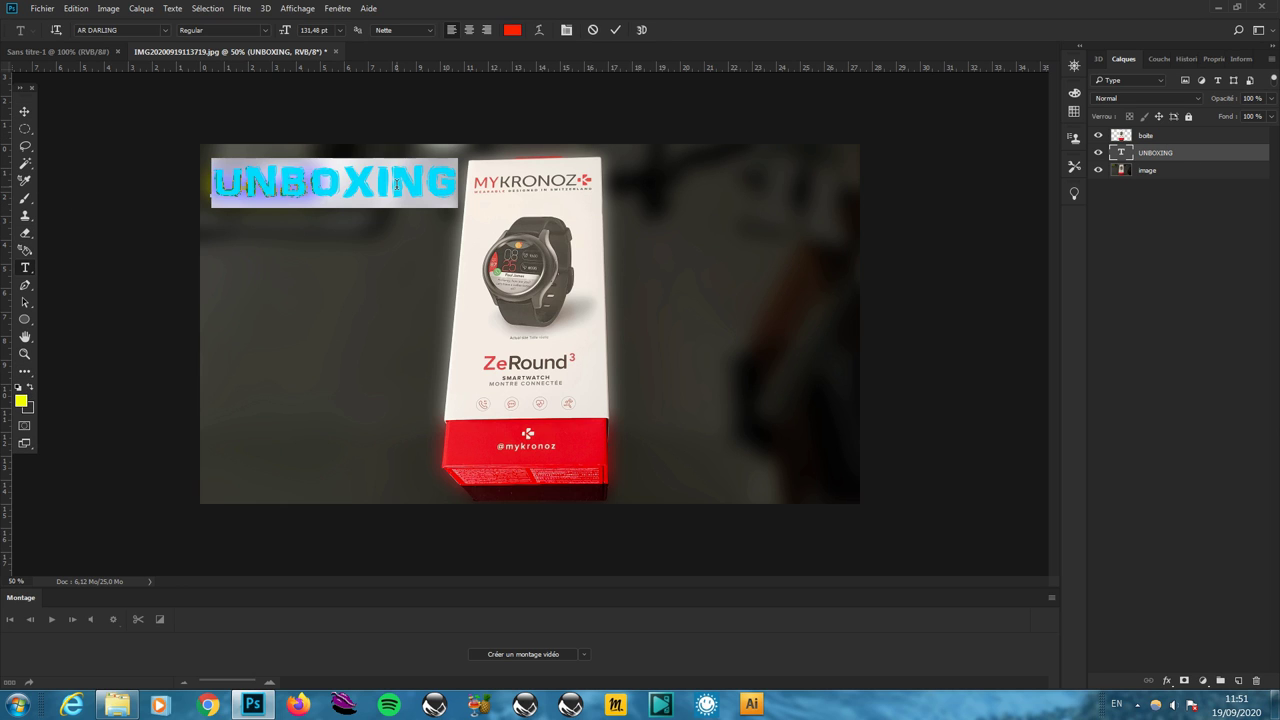
left_click(512, 29)
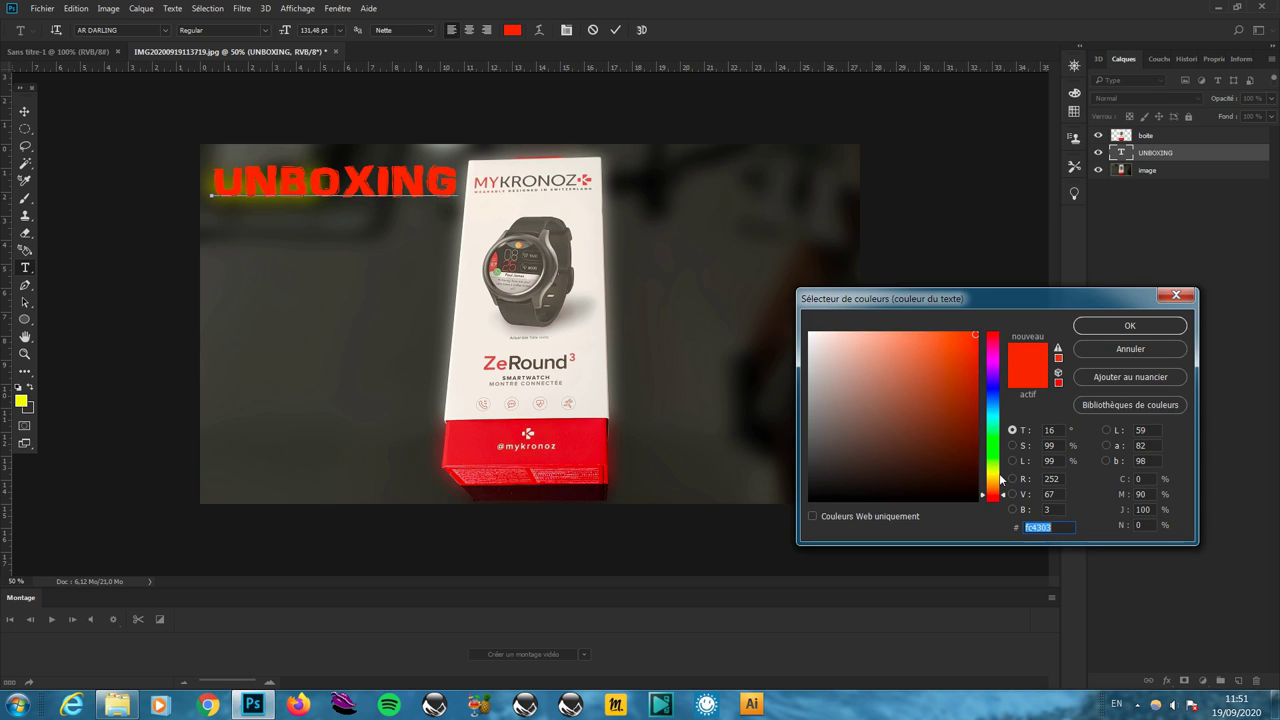
left_click_drag(1001, 497, 1003, 479)
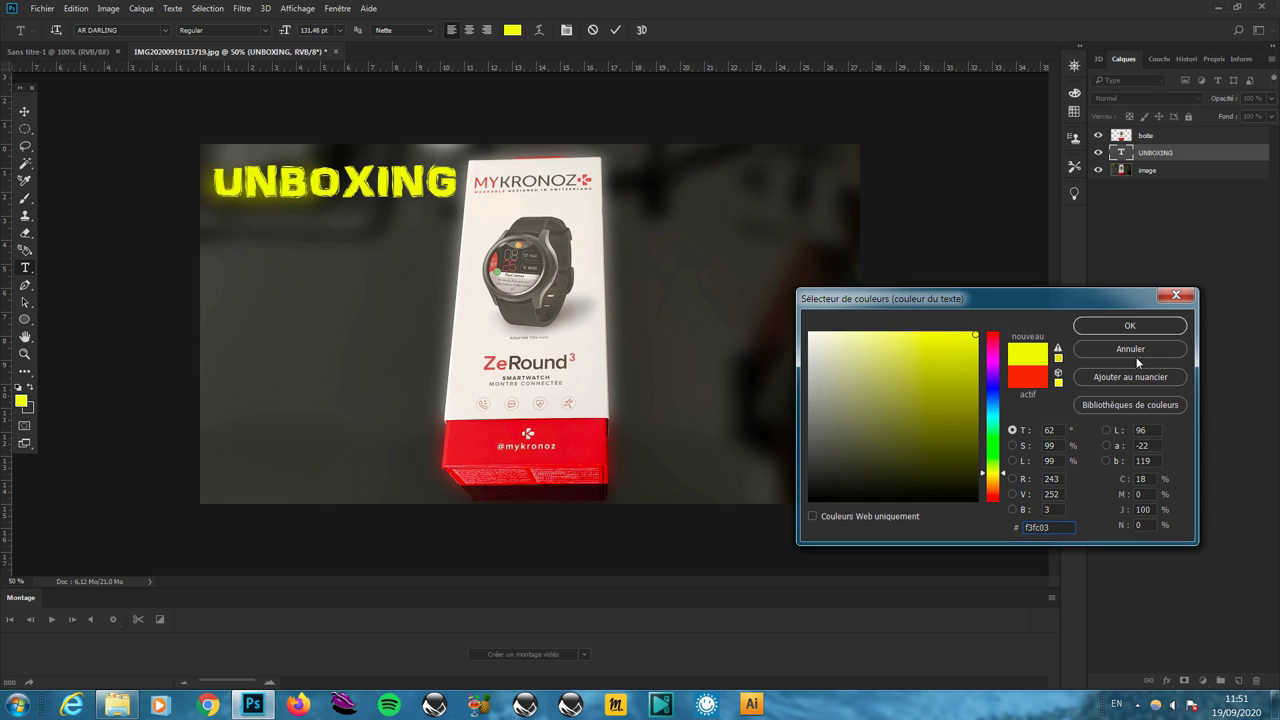
left_click(1130, 325)
double_click(1216, 152)
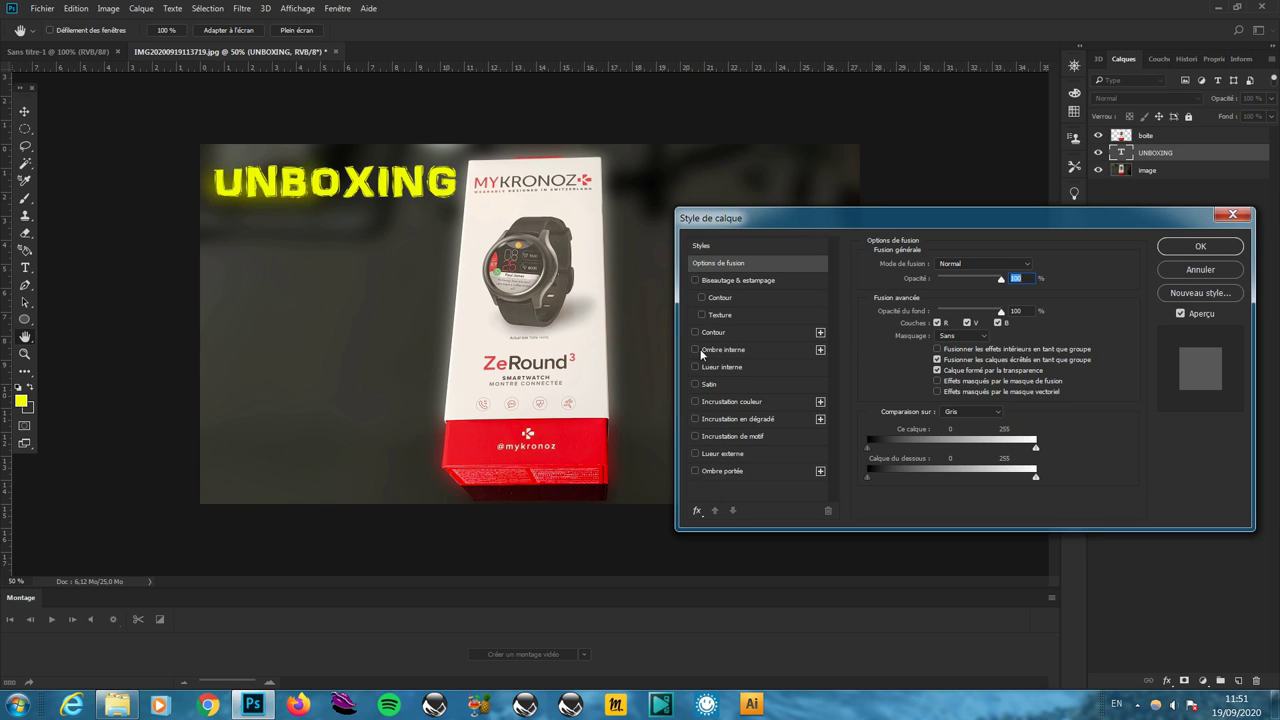
Step: Try inner shadow and inner glow on UNBOXING, then switch both off
left_click(697, 350)
left_click(697, 350)
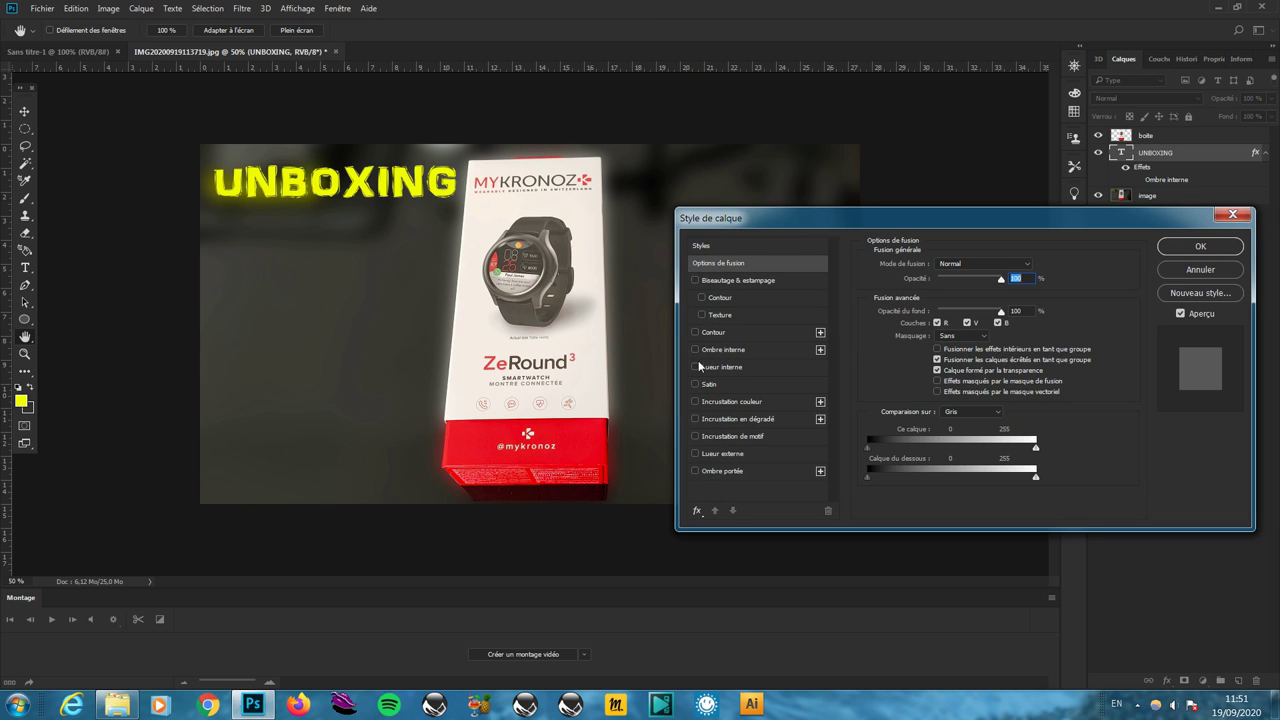
left_click(697, 367)
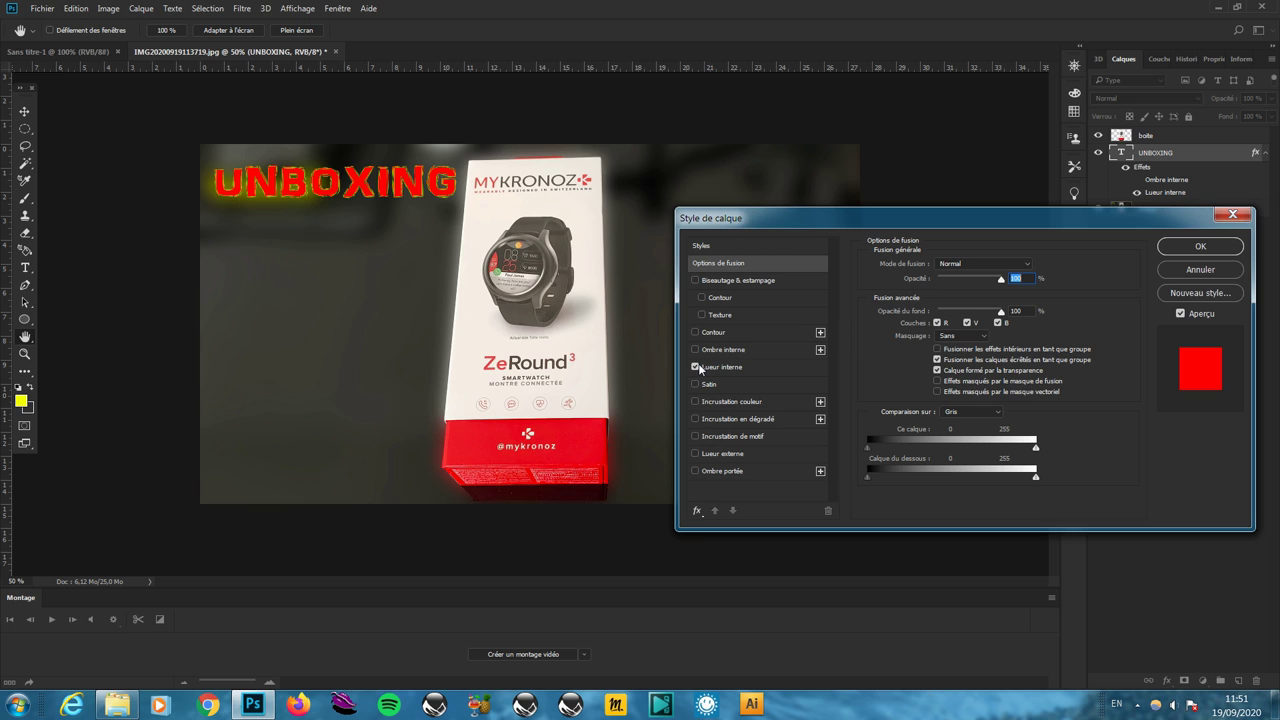
left_click(697, 367)
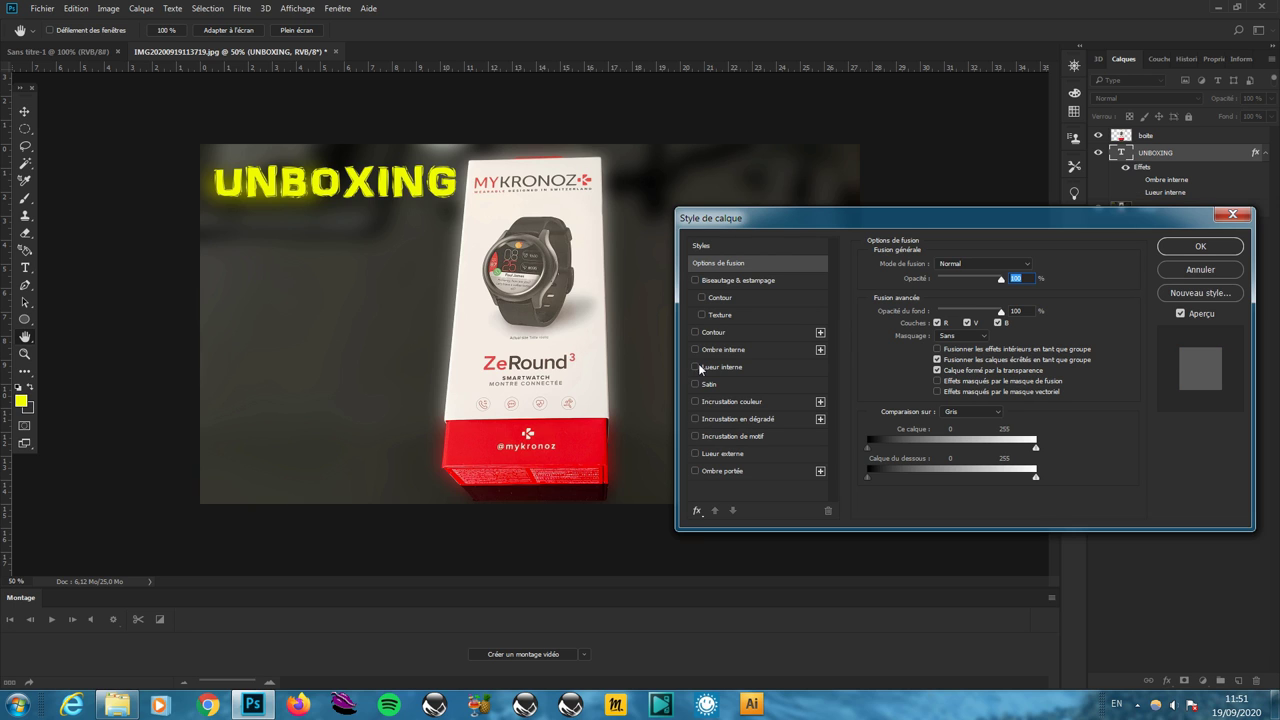
Step: Add an outer glow to UNBOXING and set its opacity to about 41%, comparing previews
left_click(696, 455)
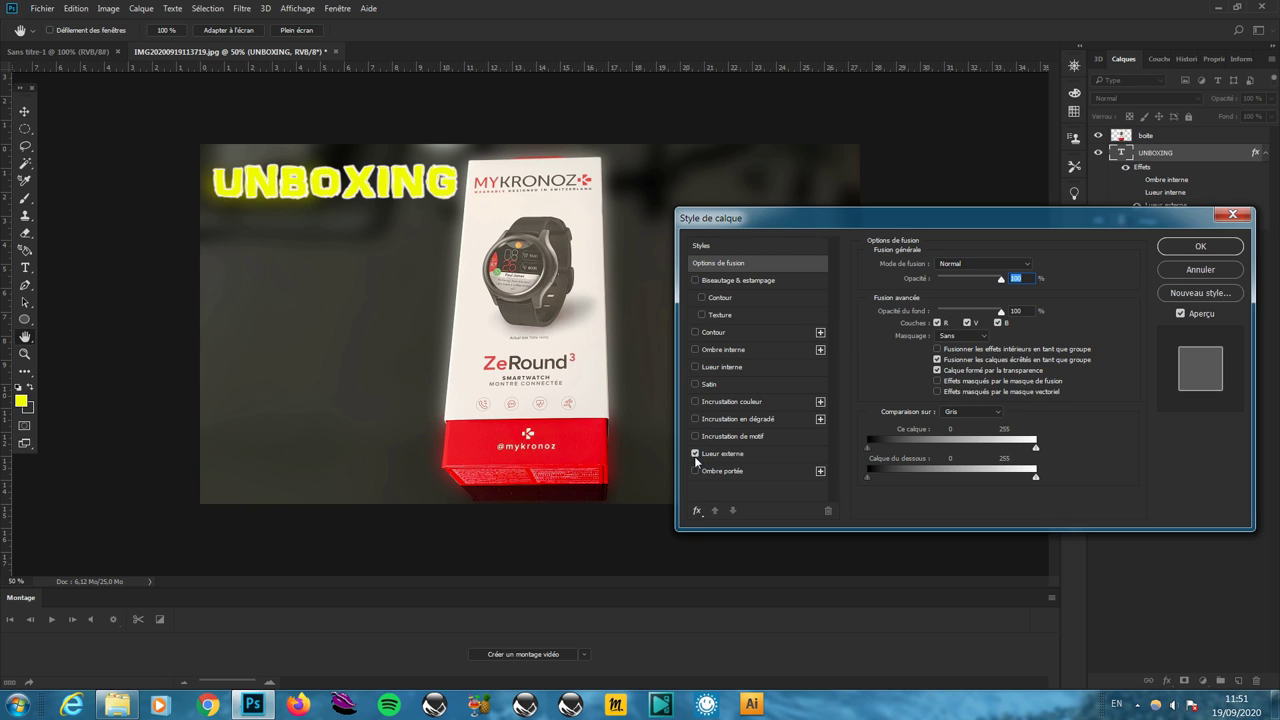
mouse_move(1001, 280)
left_mouse_down()
mouse_move(969, 284)
mouse_move(1005, 284)
left_mouse_up()
left_click(730, 453)
left_click_drag(984, 280, 928, 291)
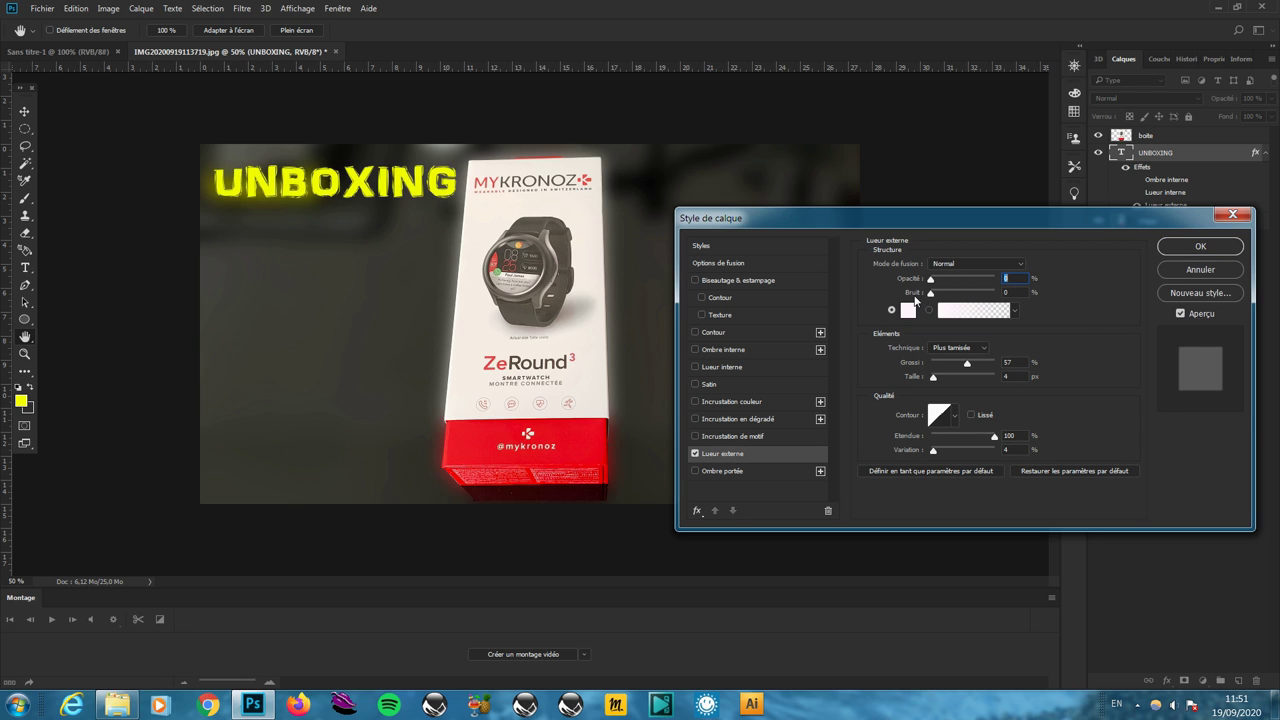
left_click(1181, 314)
left_click(1181, 314)
left_click_drag(930, 279, 962, 279)
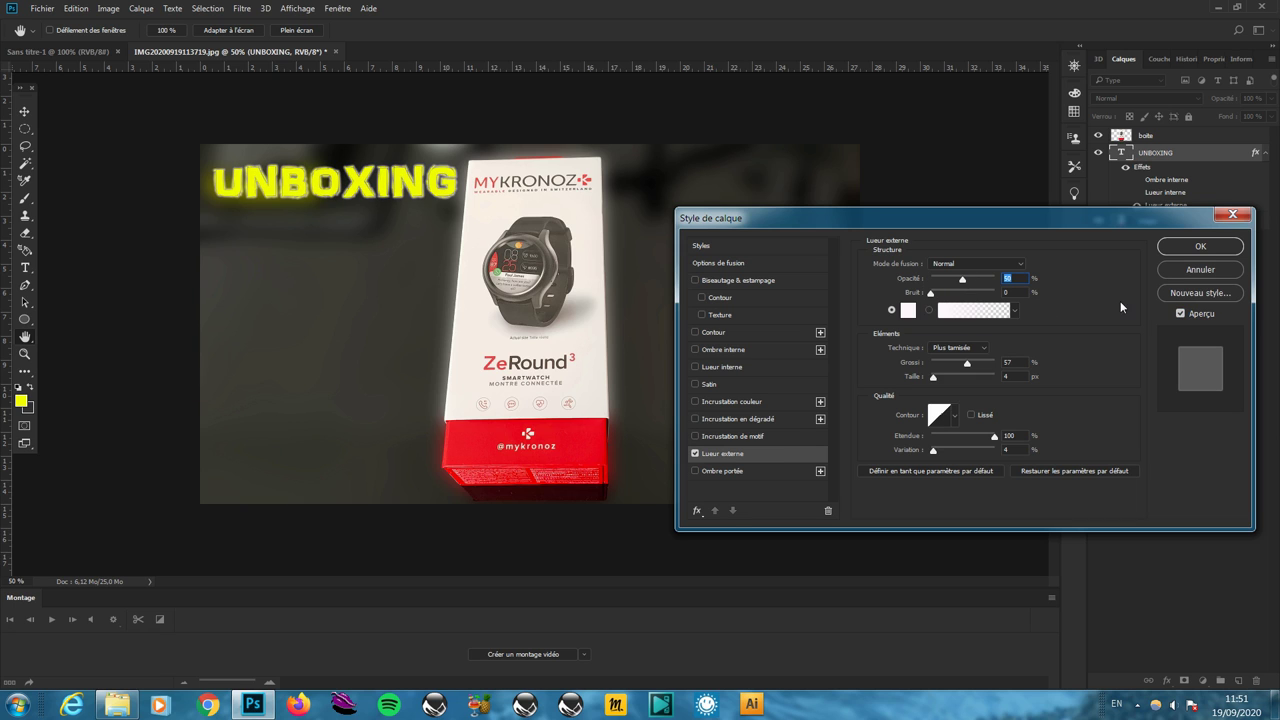
left_click(1181, 314)
left_click(1181, 314)
Step: Fade out and remove the outer glow, then enable an inner shadow (Produit, 67%, 30°, 60 px)
left_click_drag(966, 278, 928, 290)
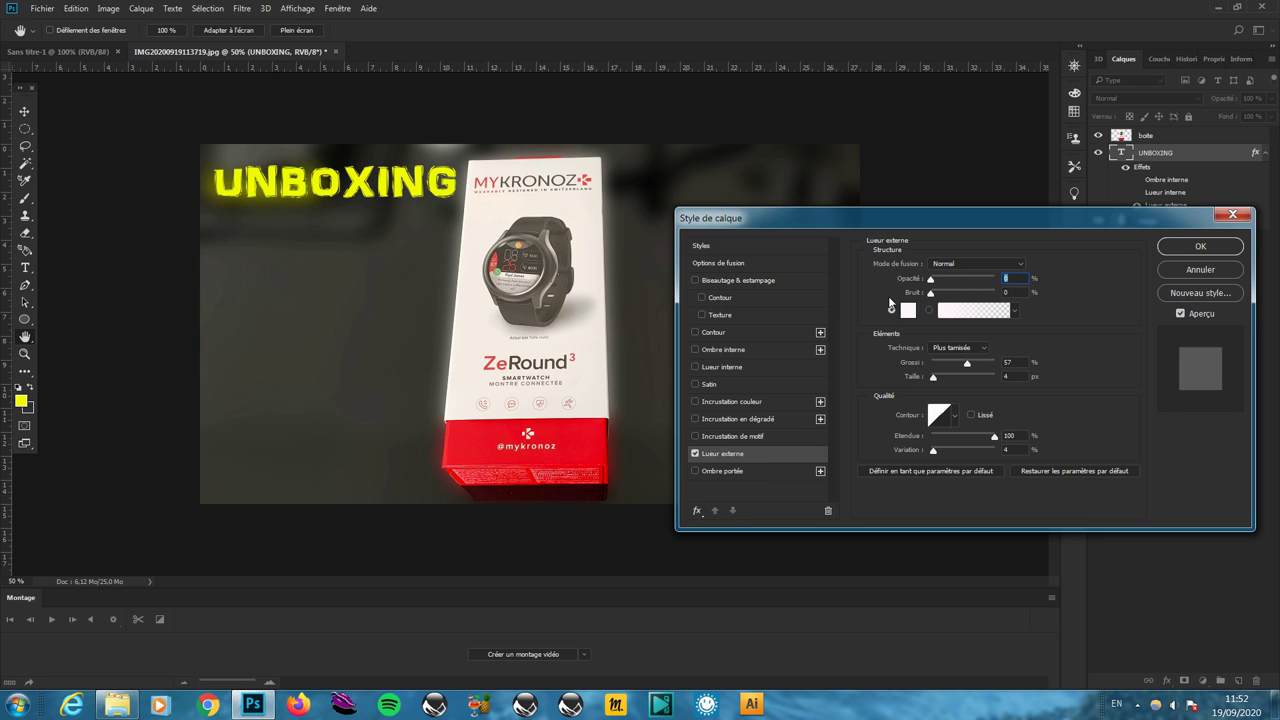
mouse_move(931, 293)
left_mouse_down()
mouse_move(961, 293)
mouse_move(955, 279)
mouse_move(927, 293)
left_mouse_up()
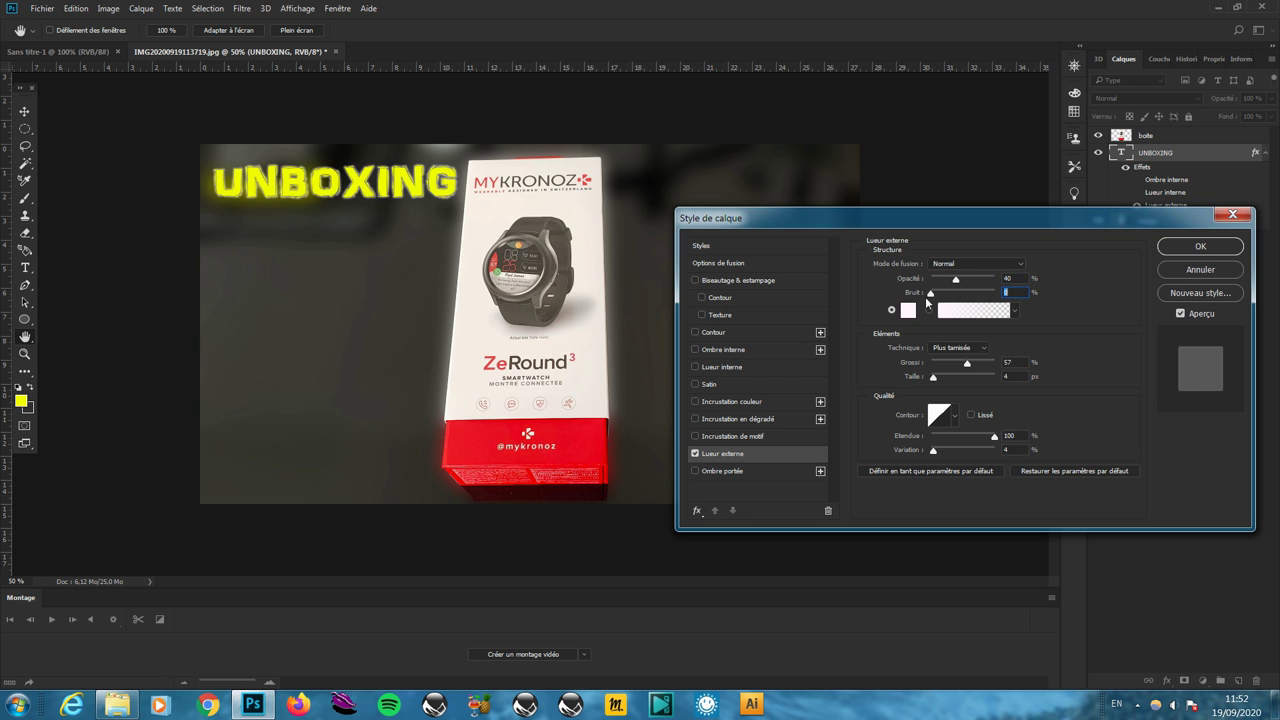
left_click(1181, 314)
left_click(1182, 314)
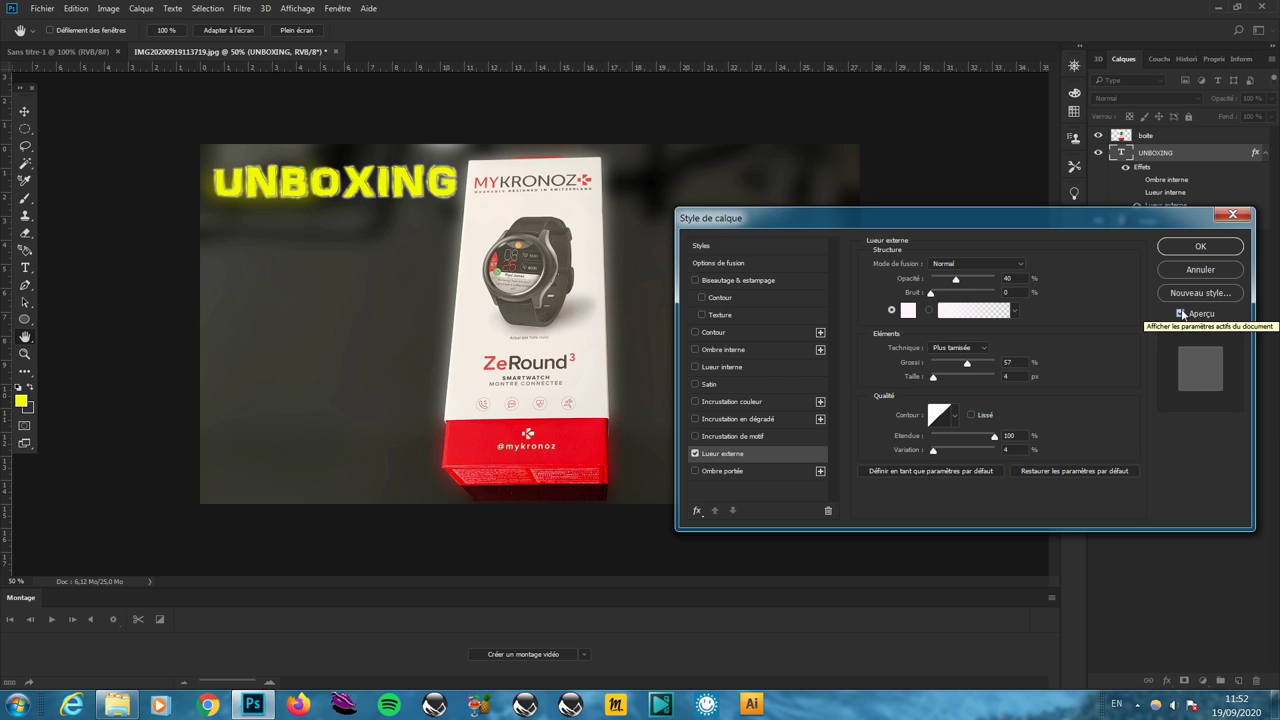
left_click(1182, 314)
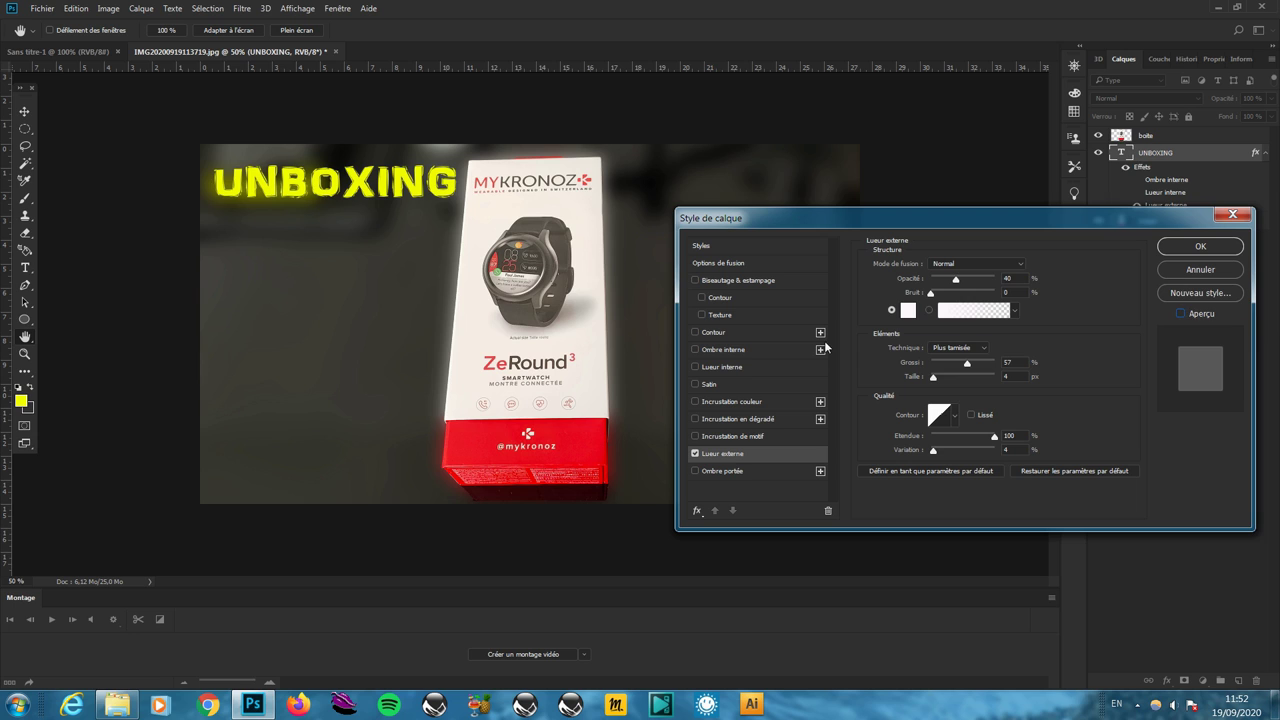
left_click(695, 453)
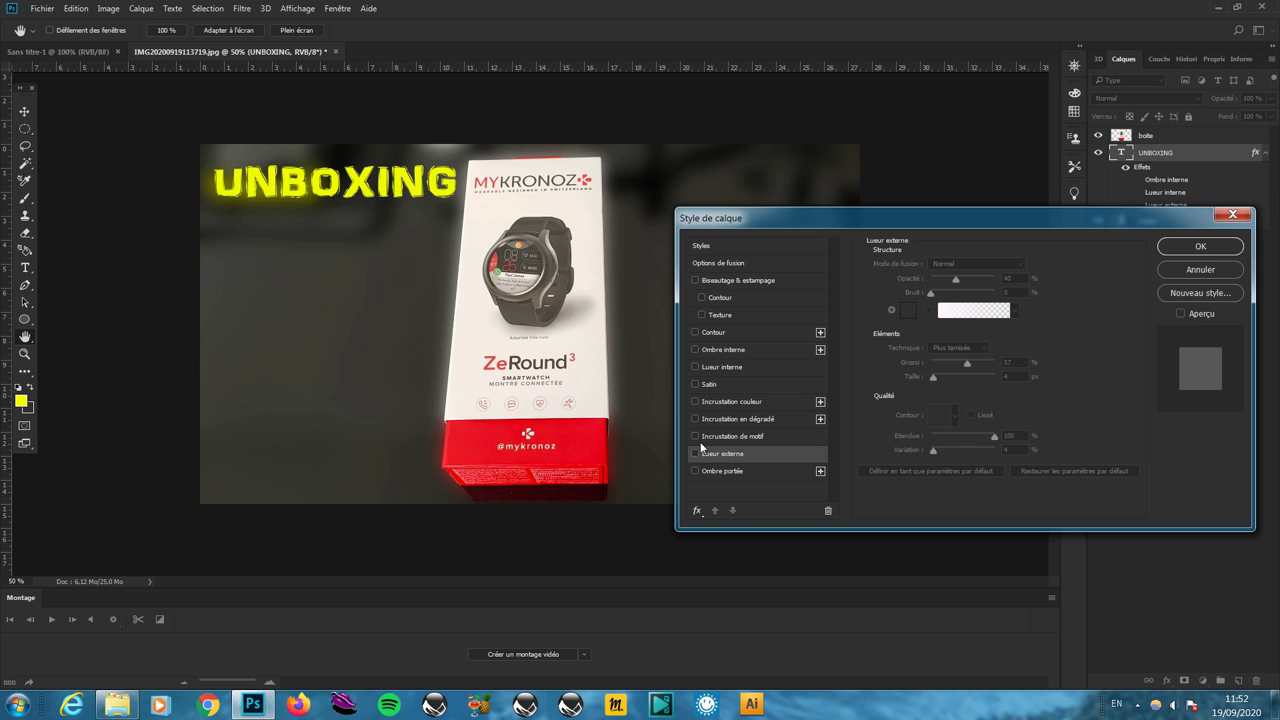
left_click(695, 349)
left_click(717, 351)
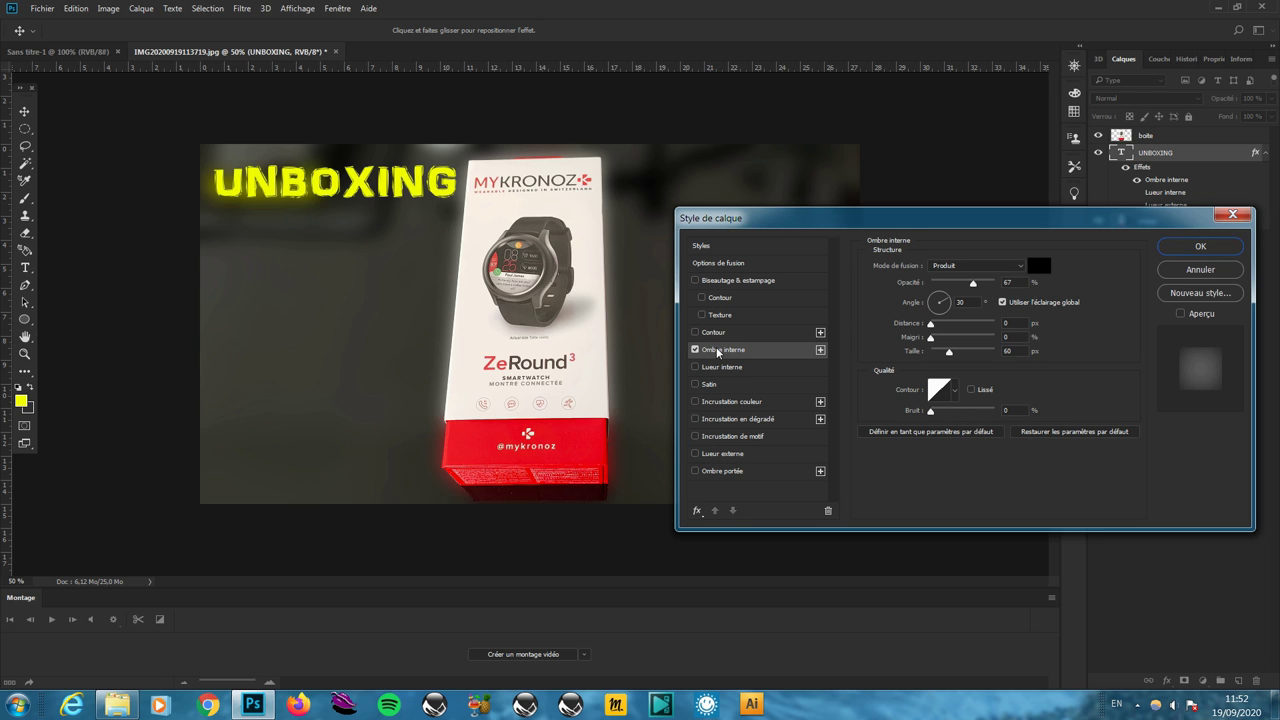
Step: Swap UNBOXING's inner shadow for a drop shadow at 38° angle and 97% opacity
left_click(1181, 314)
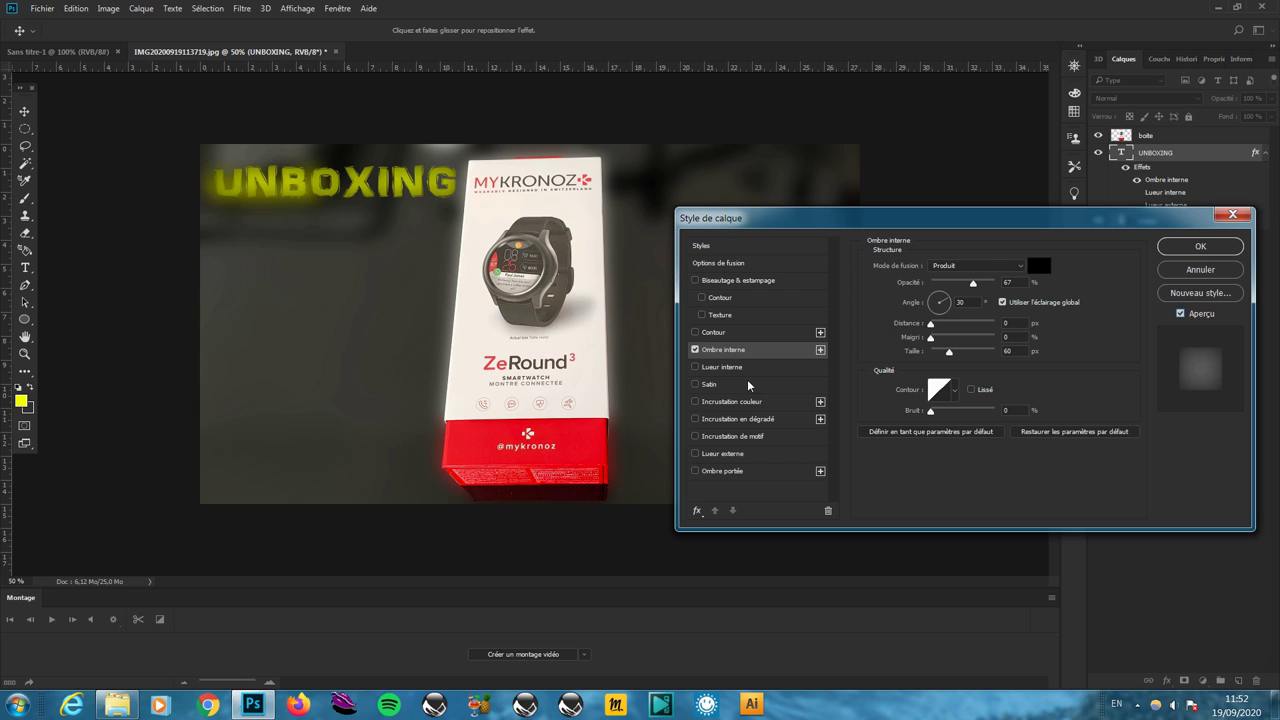
left_click(694, 350)
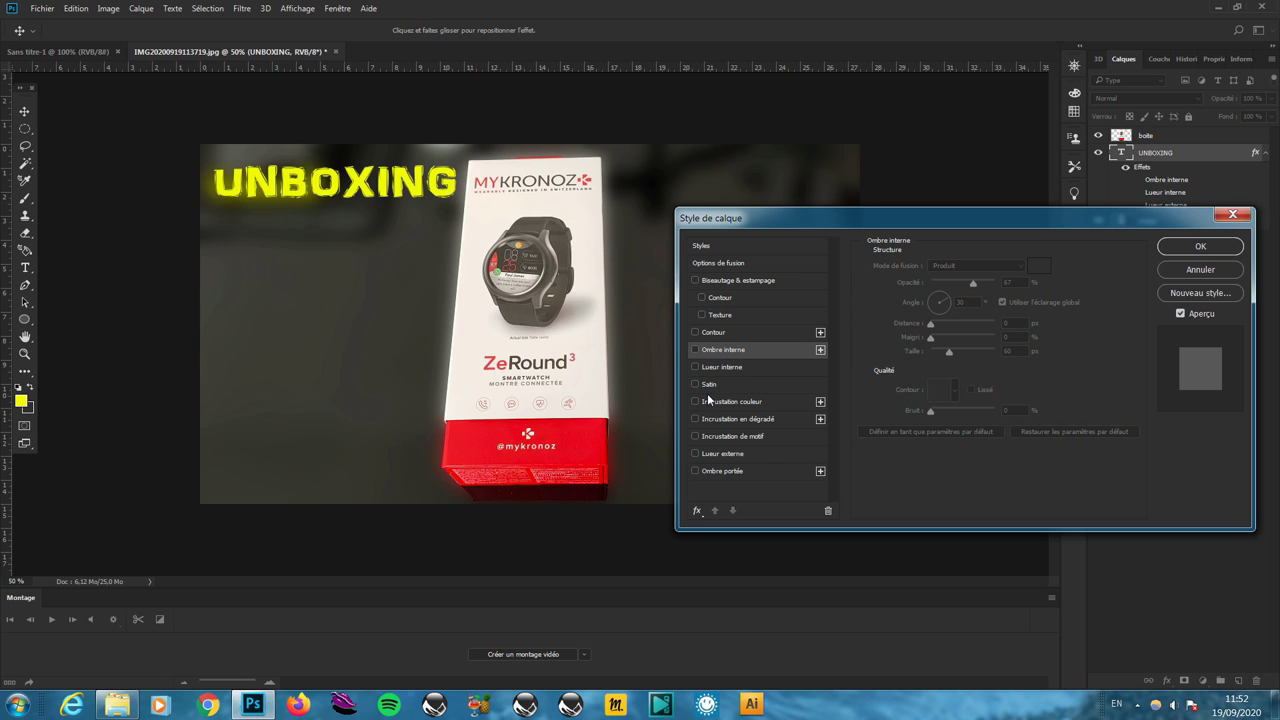
left_click(695, 471)
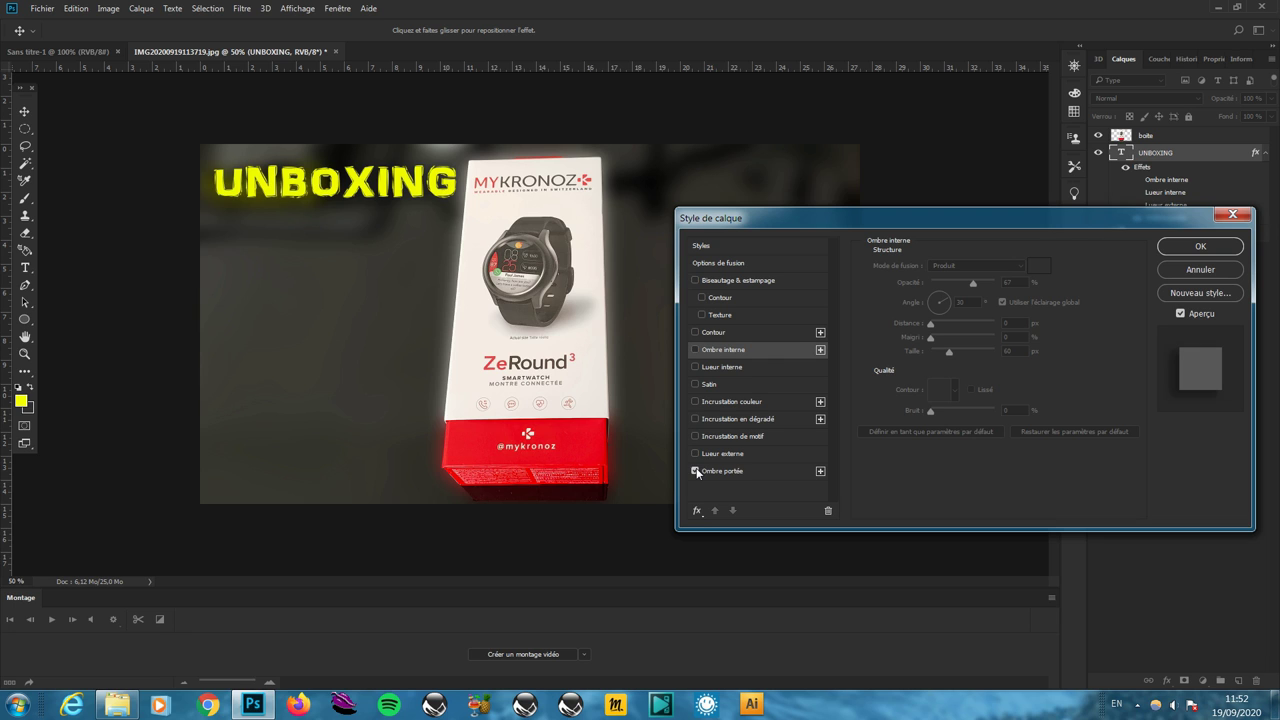
left_click(735, 471)
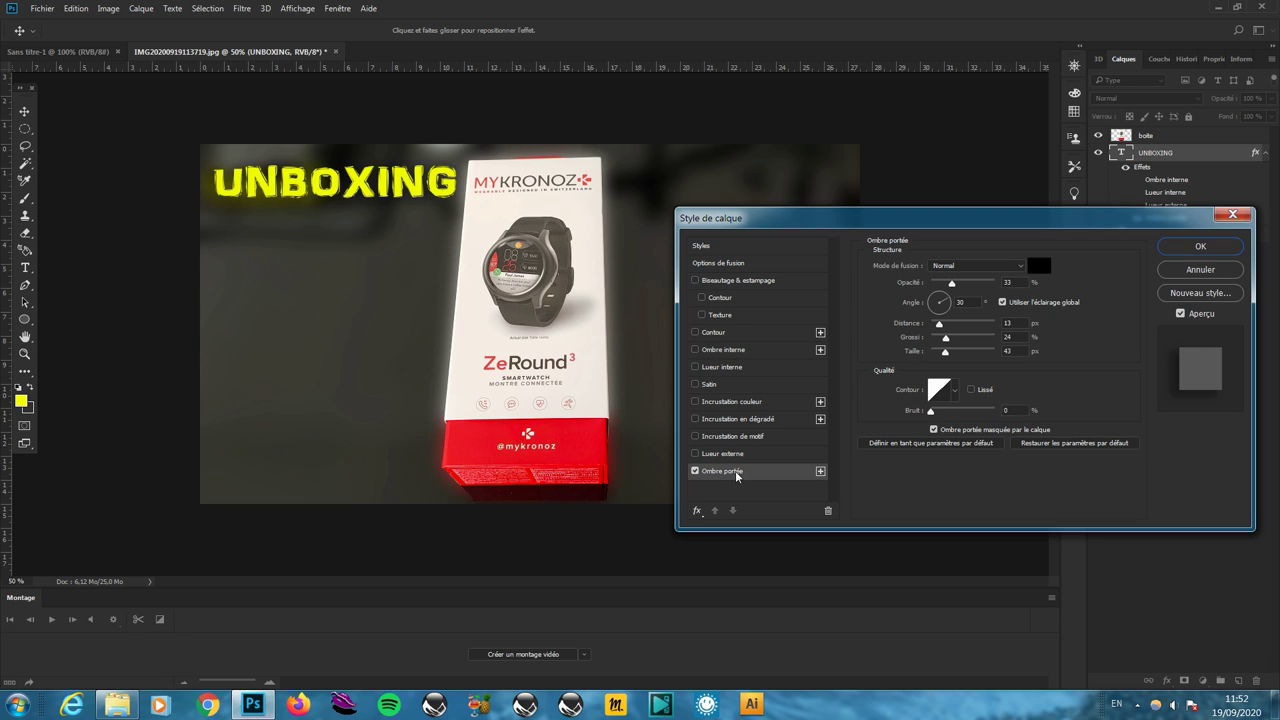
mouse_move(941, 302)
left_mouse_down()
mouse_move(946, 323)
mouse_move(950, 302)
left_mouse_up()
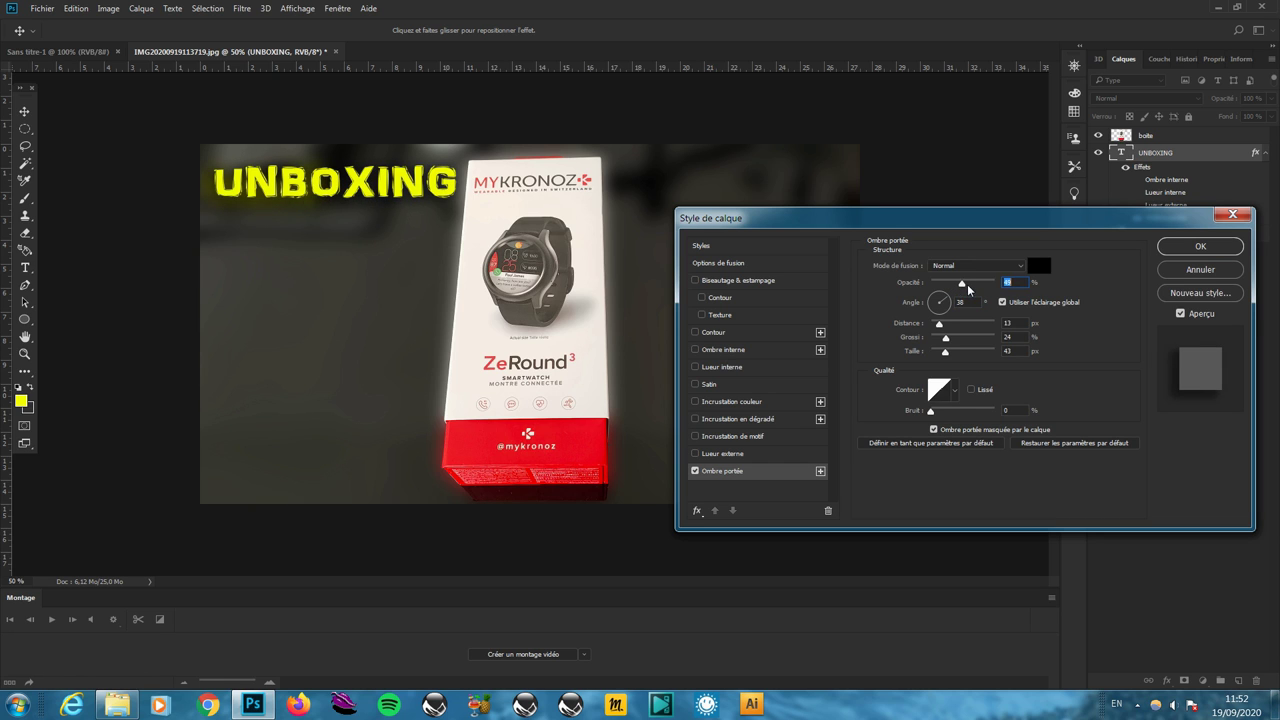
left_click_drag(951, 283, 994, 285)
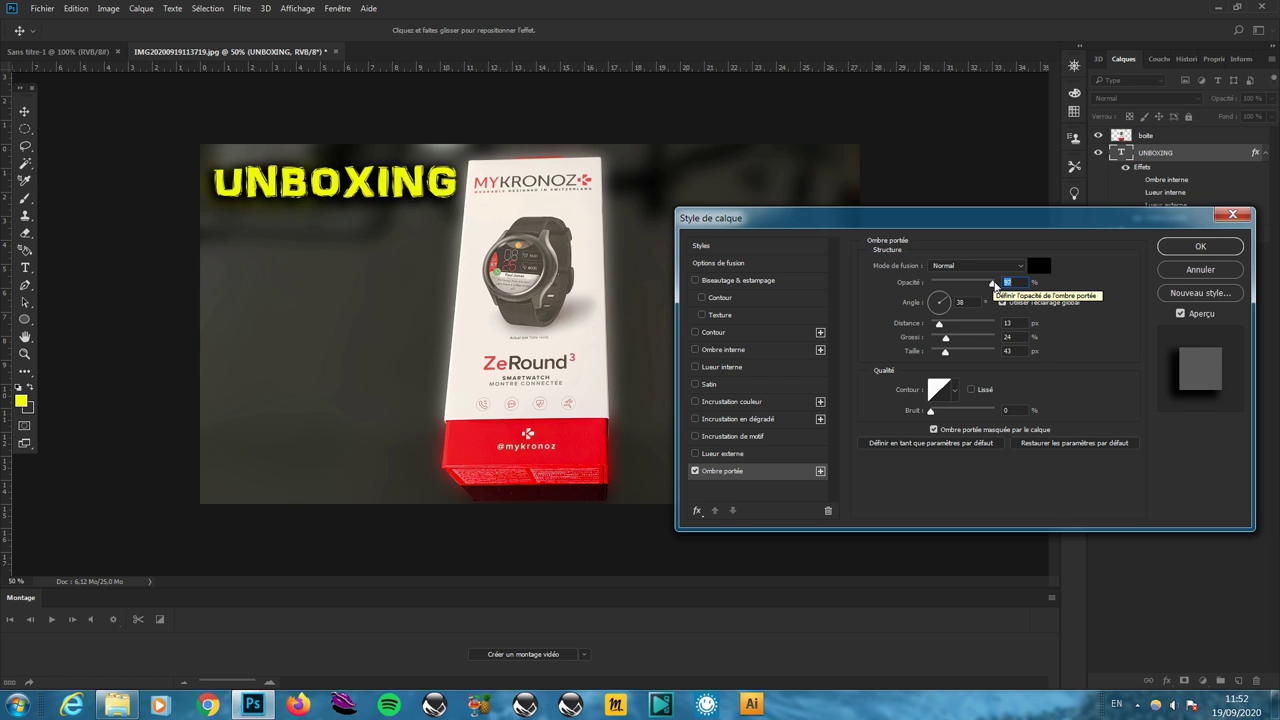
left_click(1181, 315)
left_click(1181, 315)
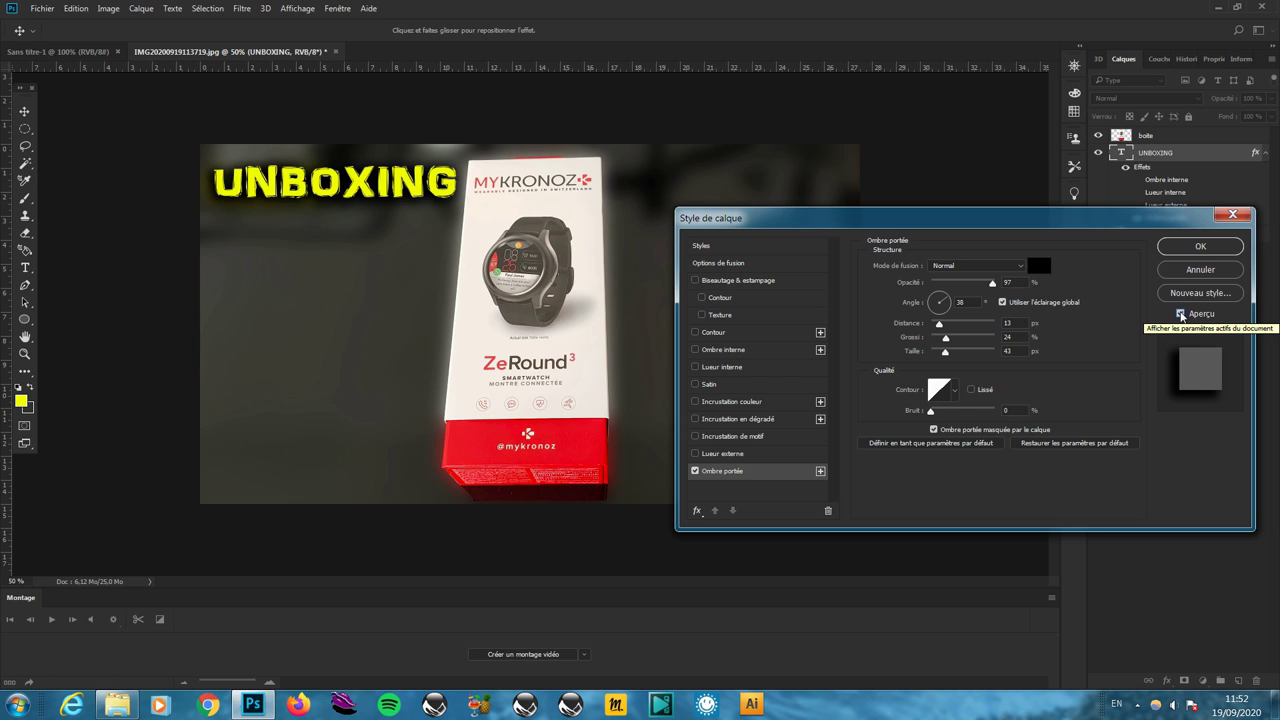
left_click(1228, 250)
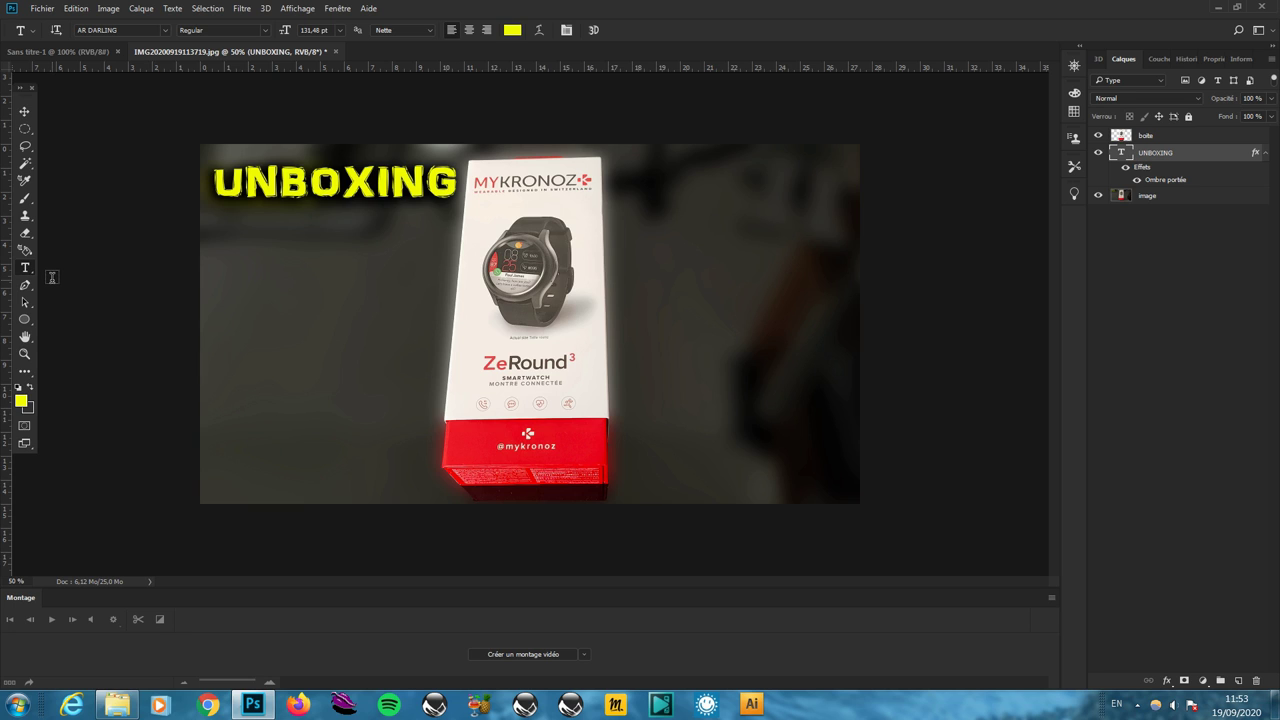
Step: Duplicate the UNBOXING title just below the original and select the copy's text
left_click(25, 112)
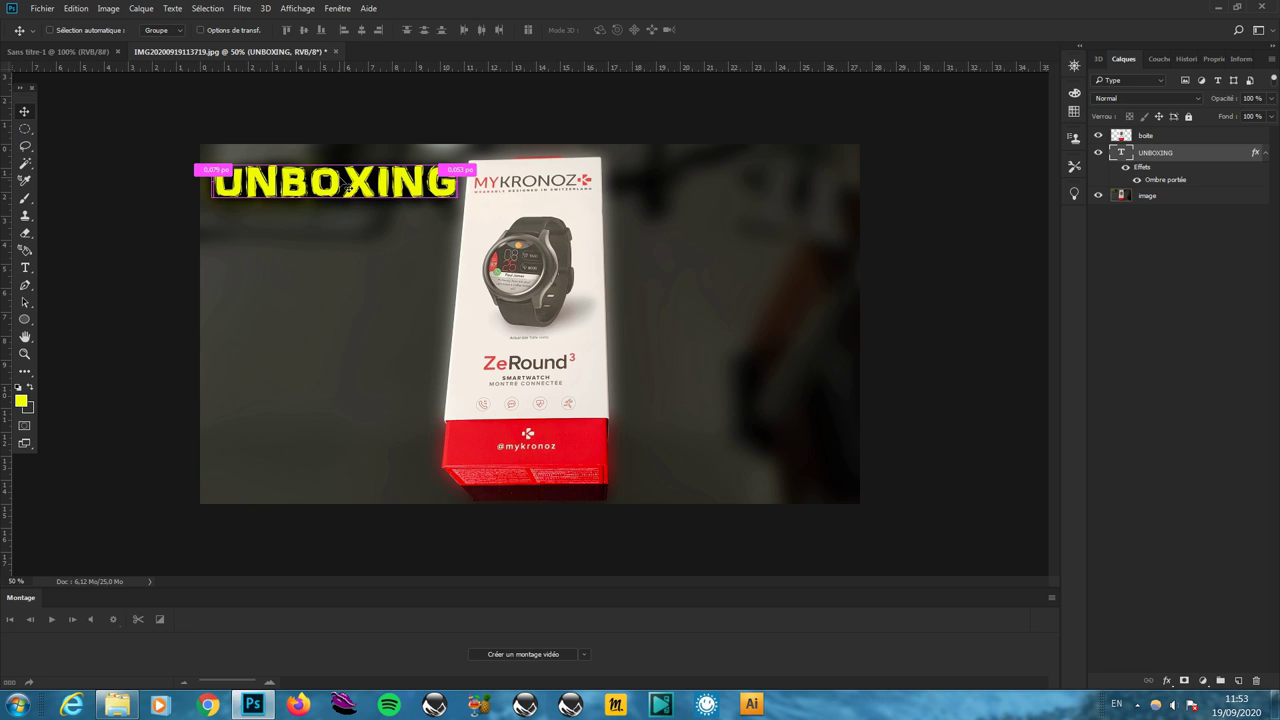
key("ctrl")
mouse_move(348, 186)
left_mouse_down()
mouse_move(440, 288)
mouse_move(439, 262)
left_mouse_up()
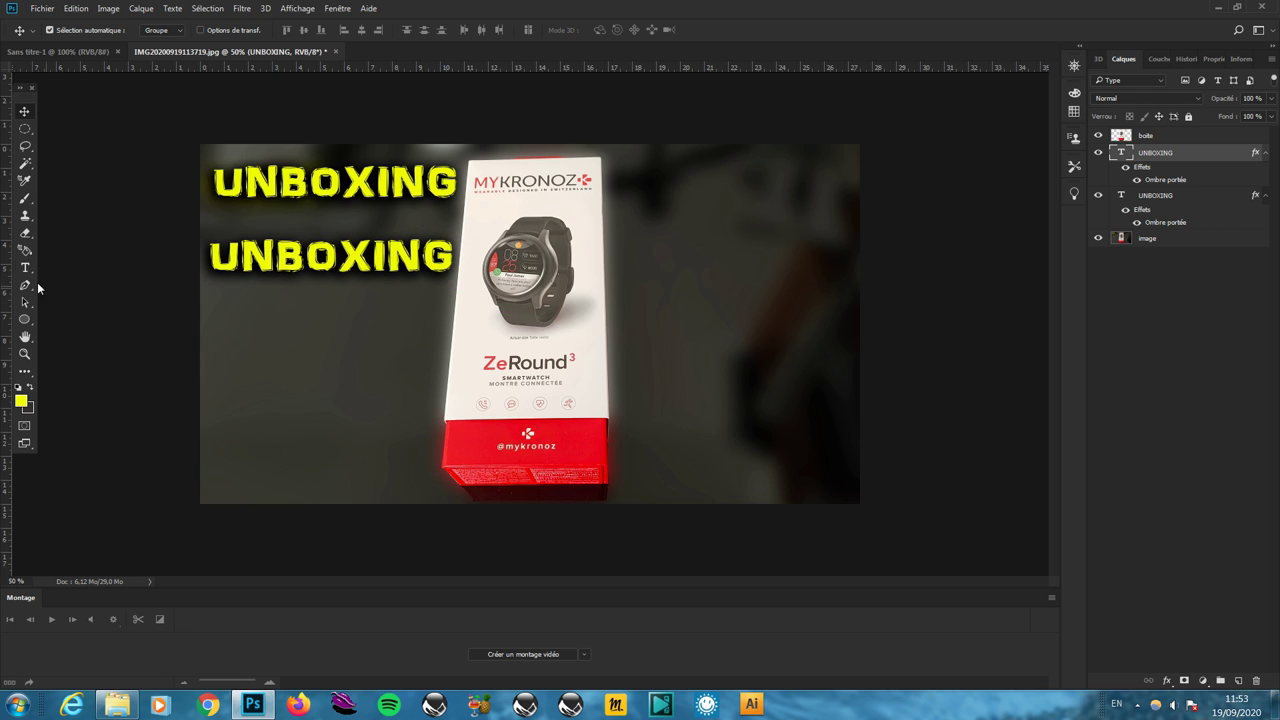
key("t")
left_click(380, 256)
key("ctrl+a")
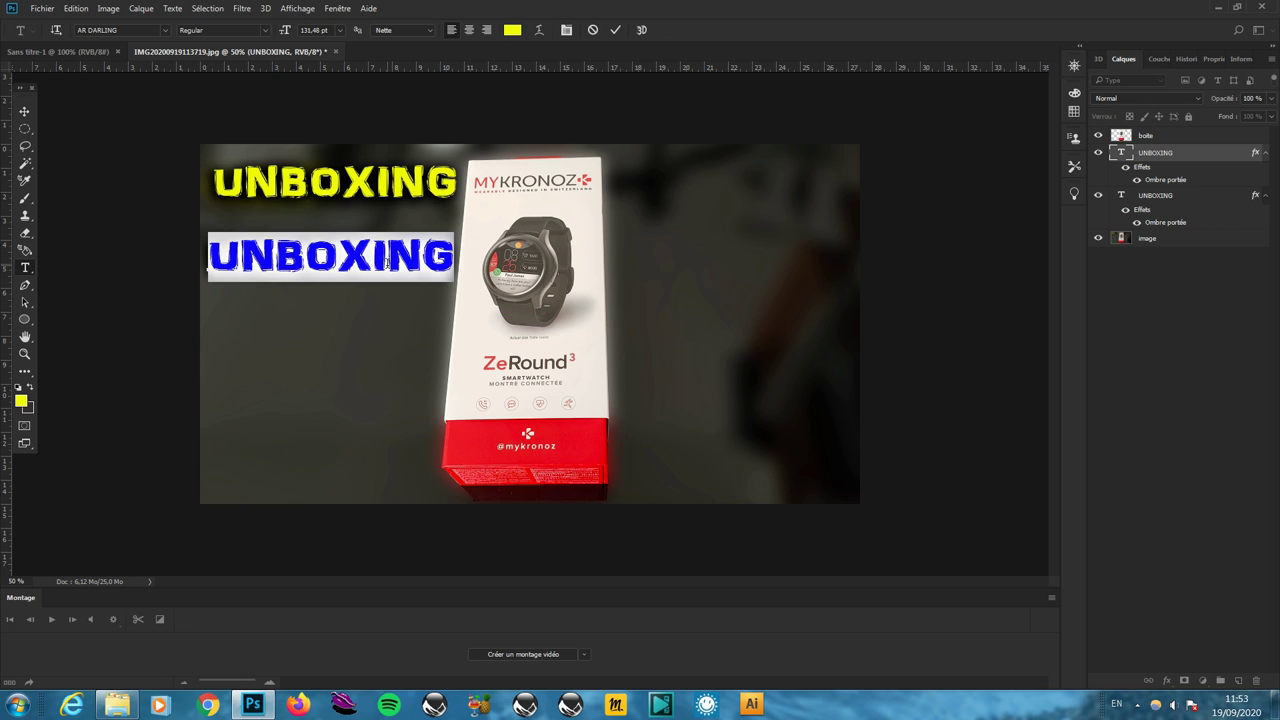
Step: Retype the copy as 'DE LA', using the French keyboard layout, and centre it under UNBOXING
type("DE LQ")
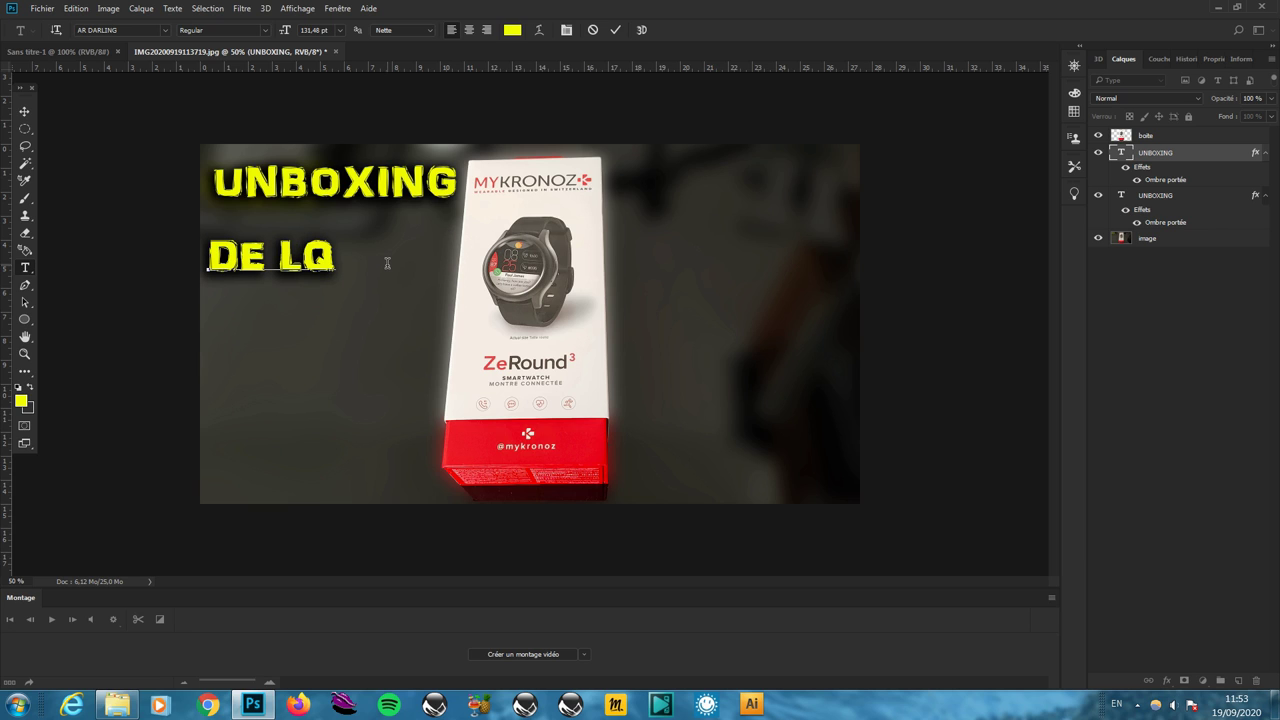
key("BackSpace")
type("Q")
key("BackSpace")
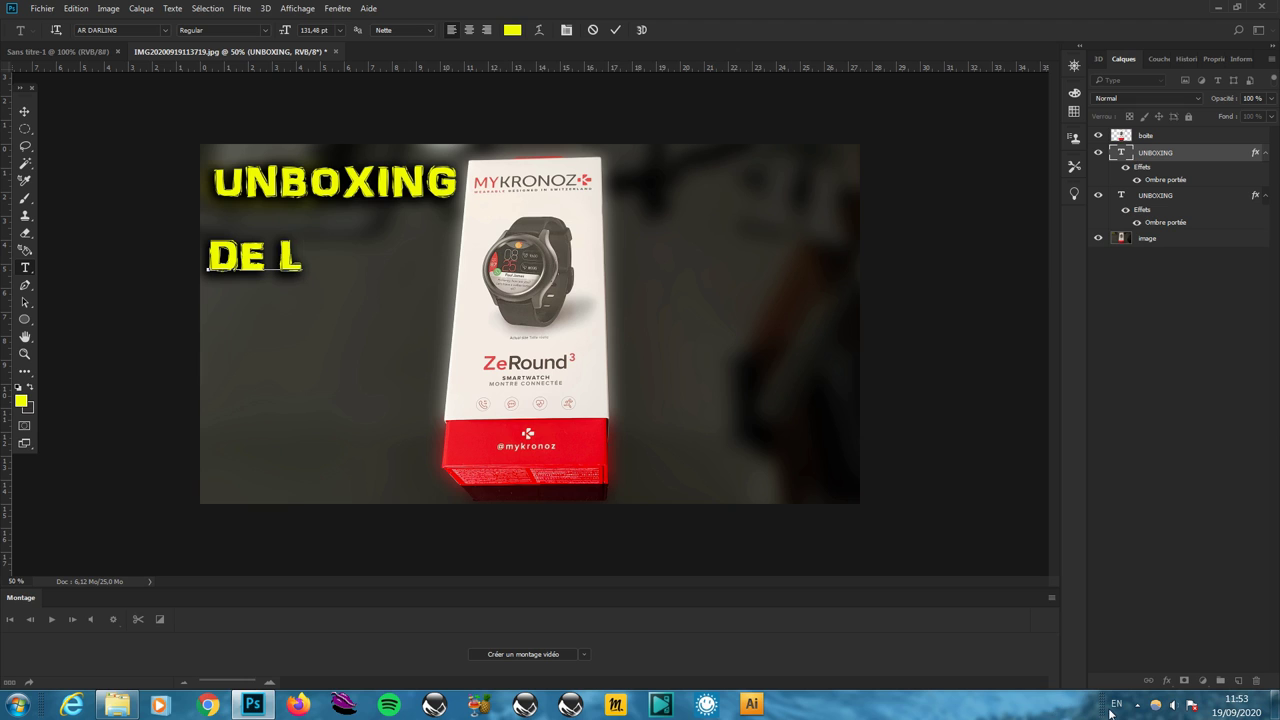
left_click(1116, 704)
left_click(1134, 643)
type("A")
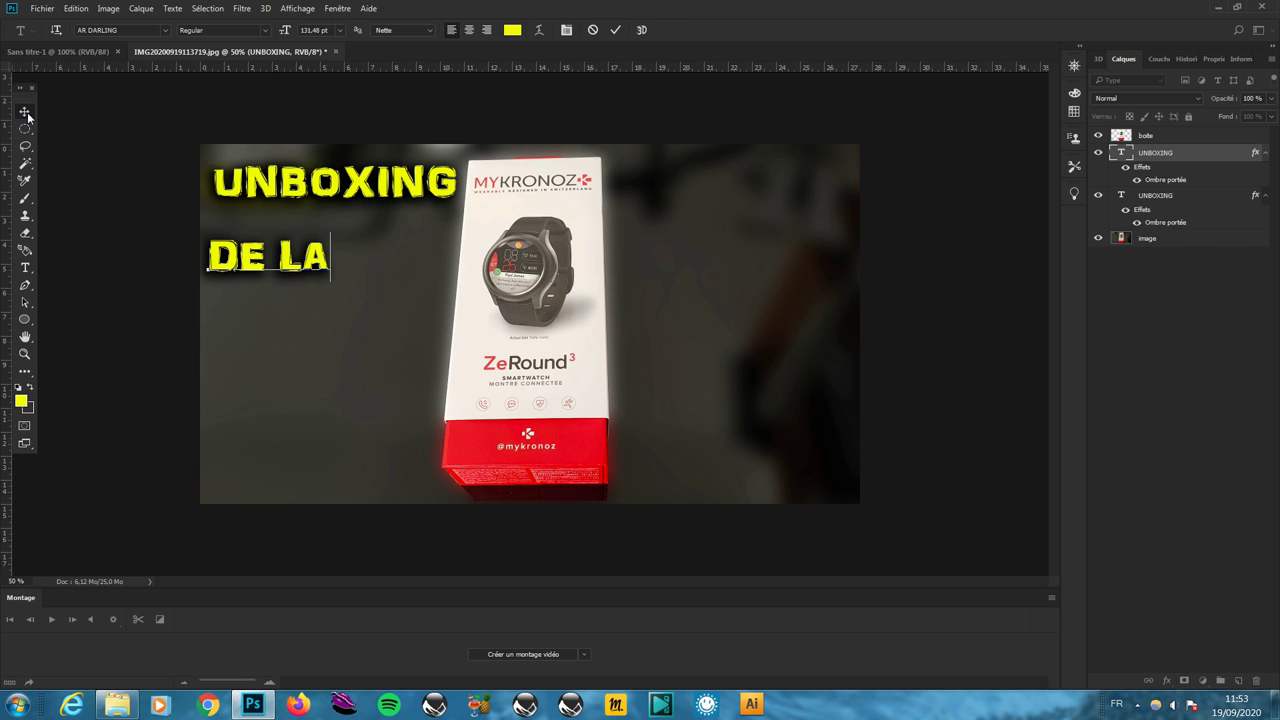
left_click(25, 112)
left_click_drag(304, 272, 358, 255)
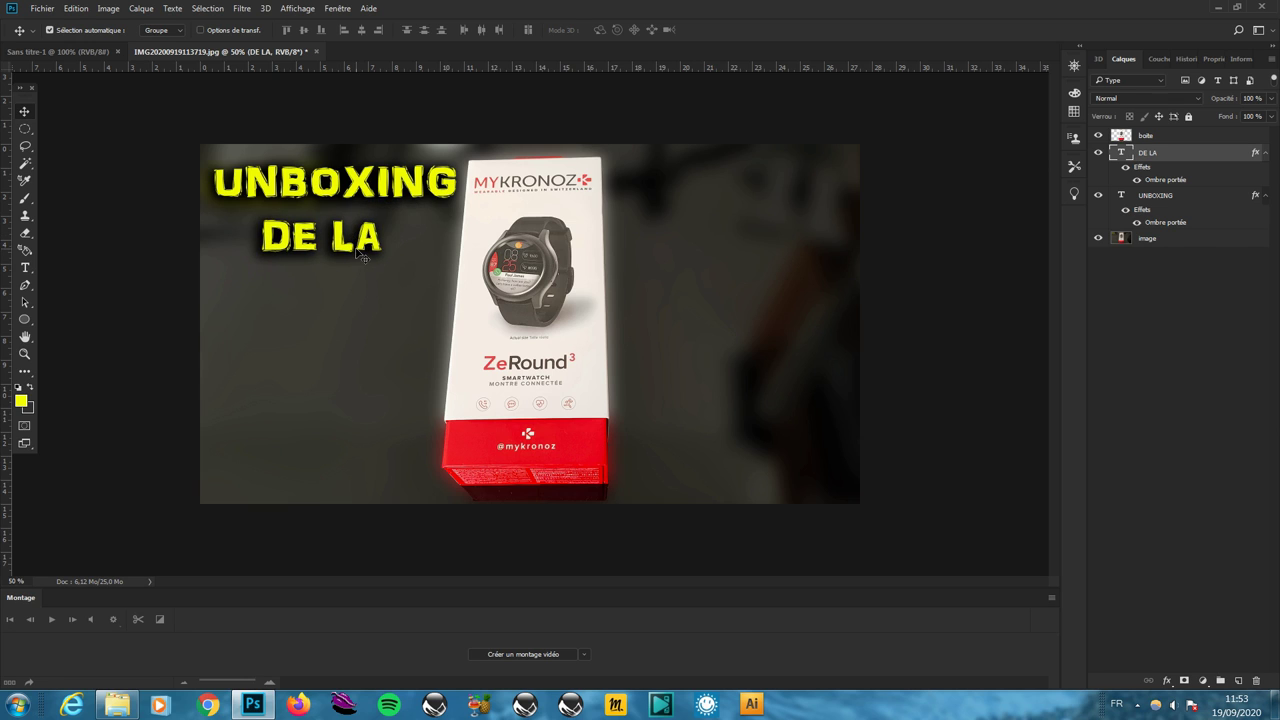
Step: Duplicate the DE LA layer and stack the copy above the boite layer
key("ctrl+j")
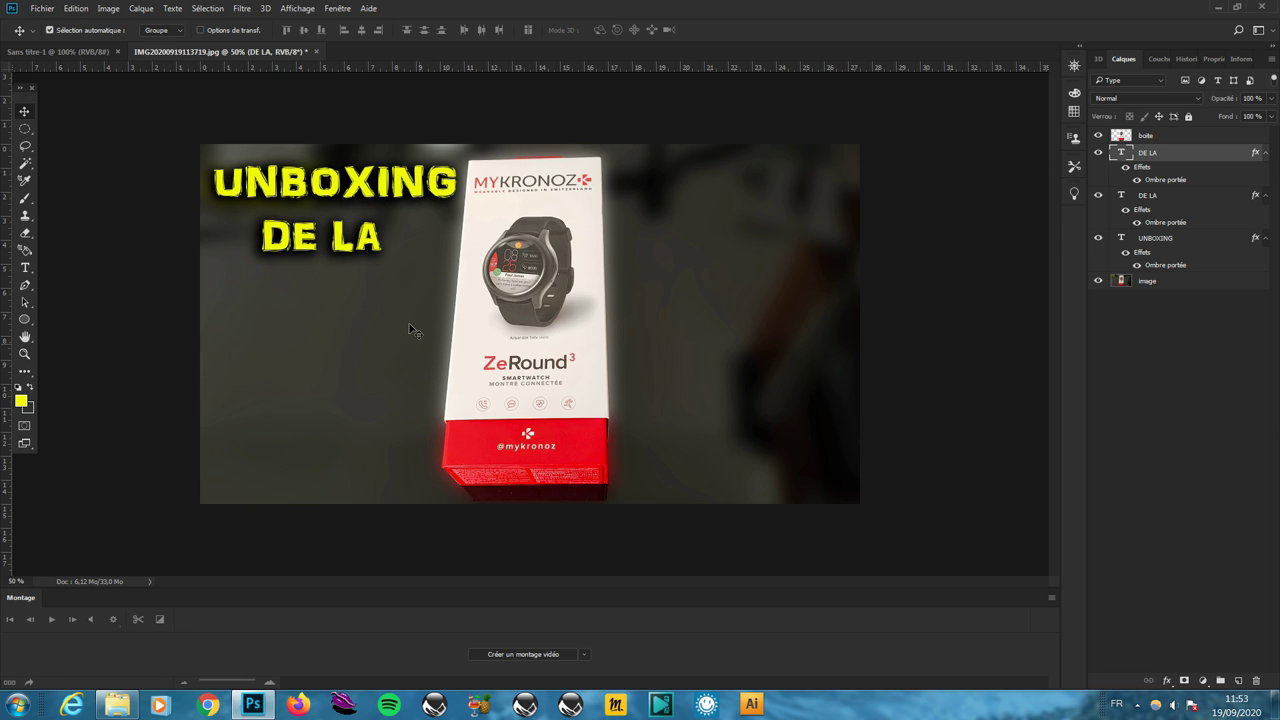
left_click_drag(378, 258, 368, 242)
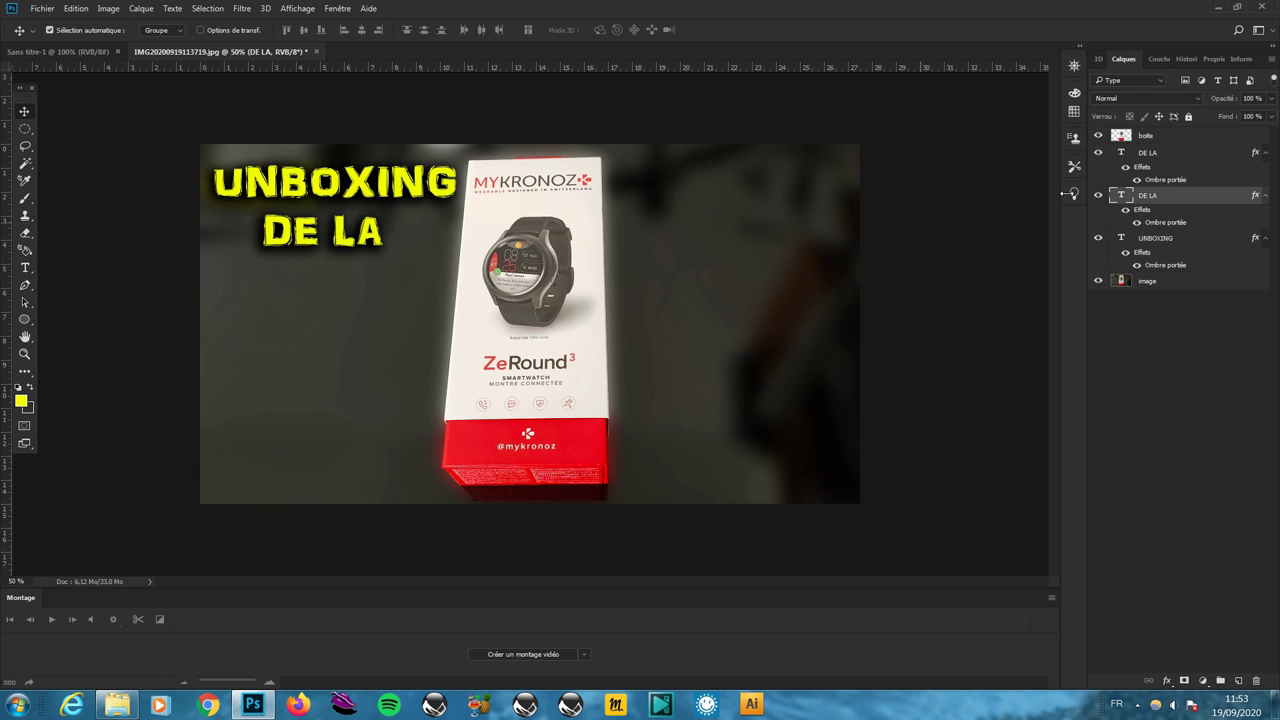
left_click_drag(1170, 195, 1160, 135)
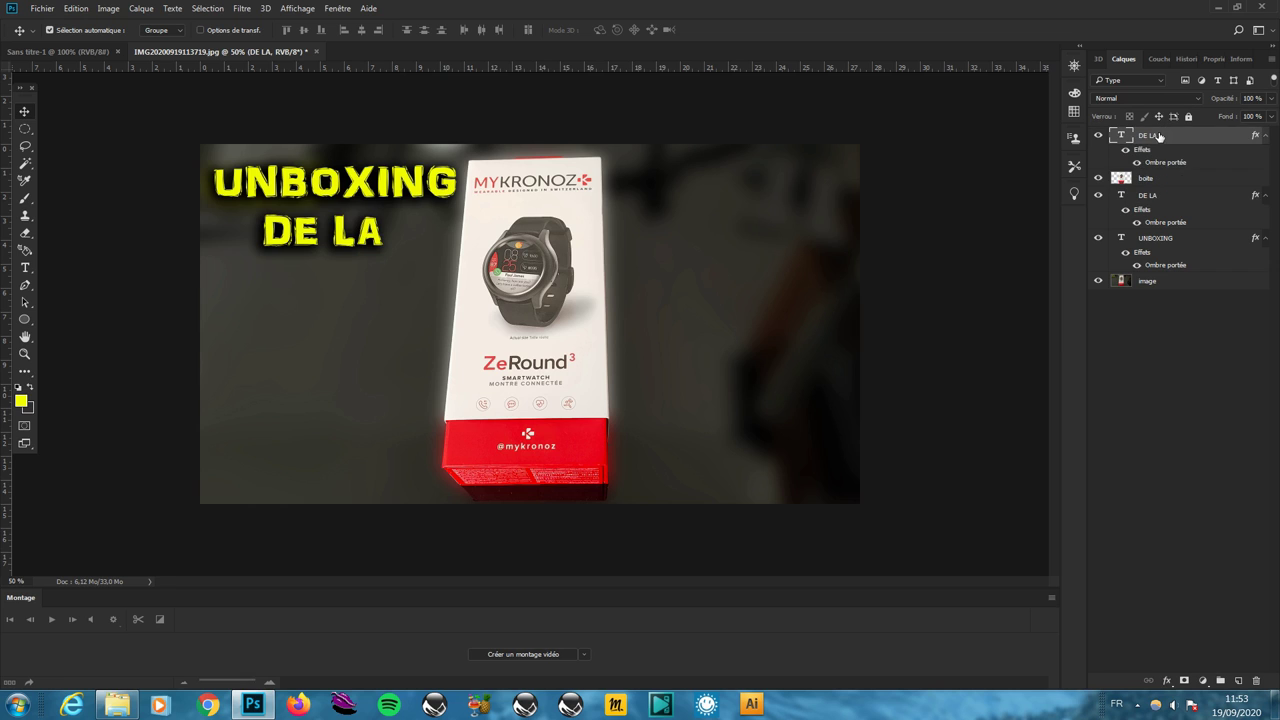
Step: Check the layer visibilities, then hide the sharp boite box layer
left_click(1100, 137)
left_click(1100, 137)
left_click(1100, 196)
left_click(1100, 196)
left_click(1165, 198)
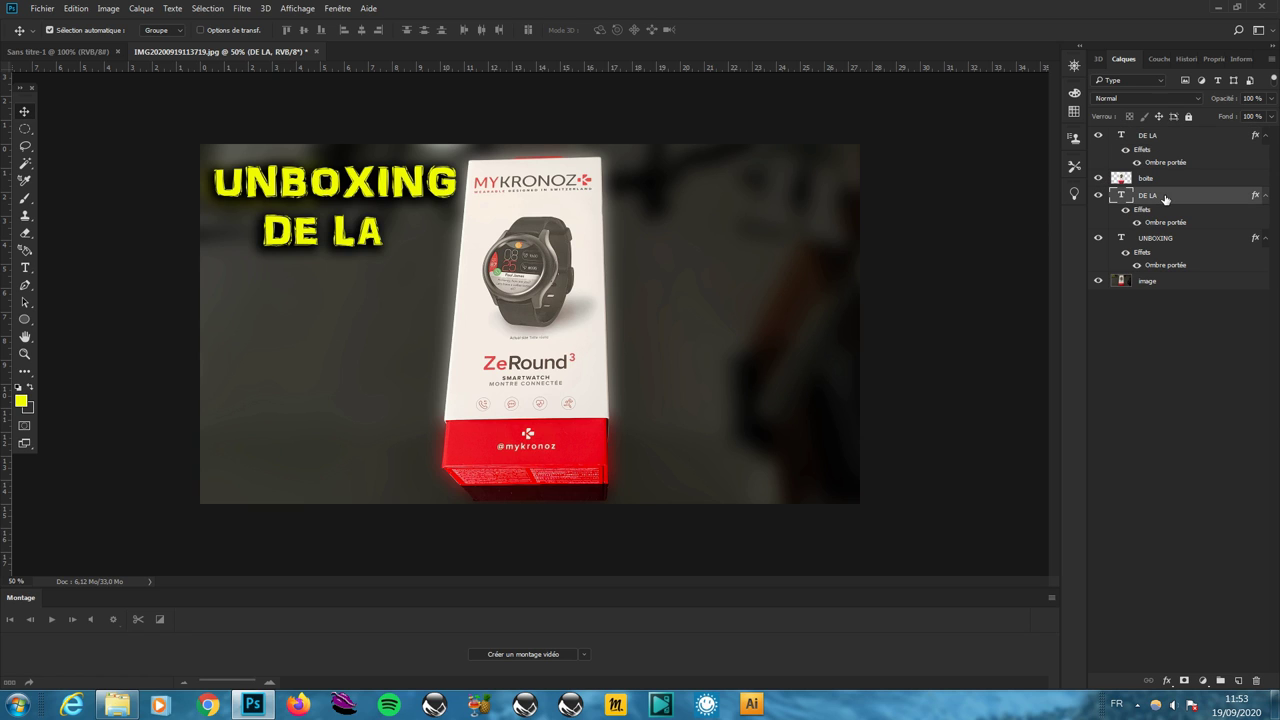
left_click(1098, 281)
left_click(1098, 281)
left_click(1098, 238)
left_click(1098, 238)
left_click(1098, 178)
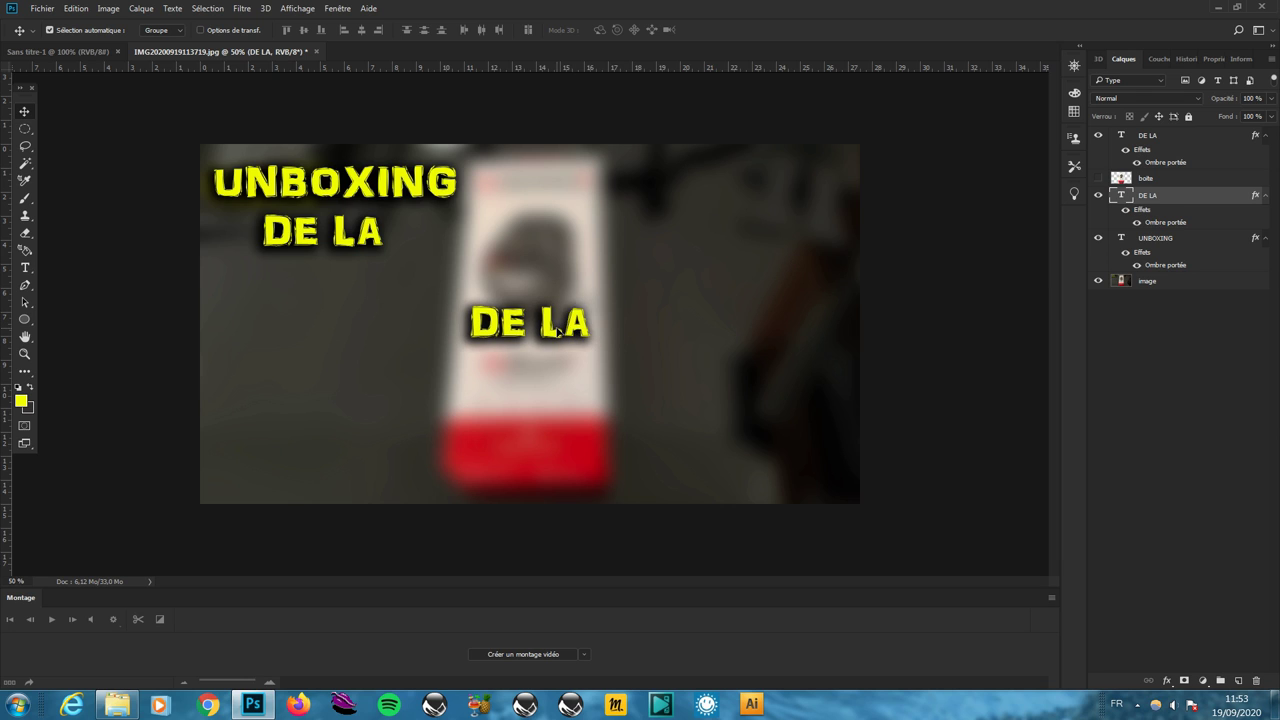
Step: Move the DE LA copy under the first DE LA and retype it as 'MONTRE'
left_click_drag(578, 333, 358, 299)
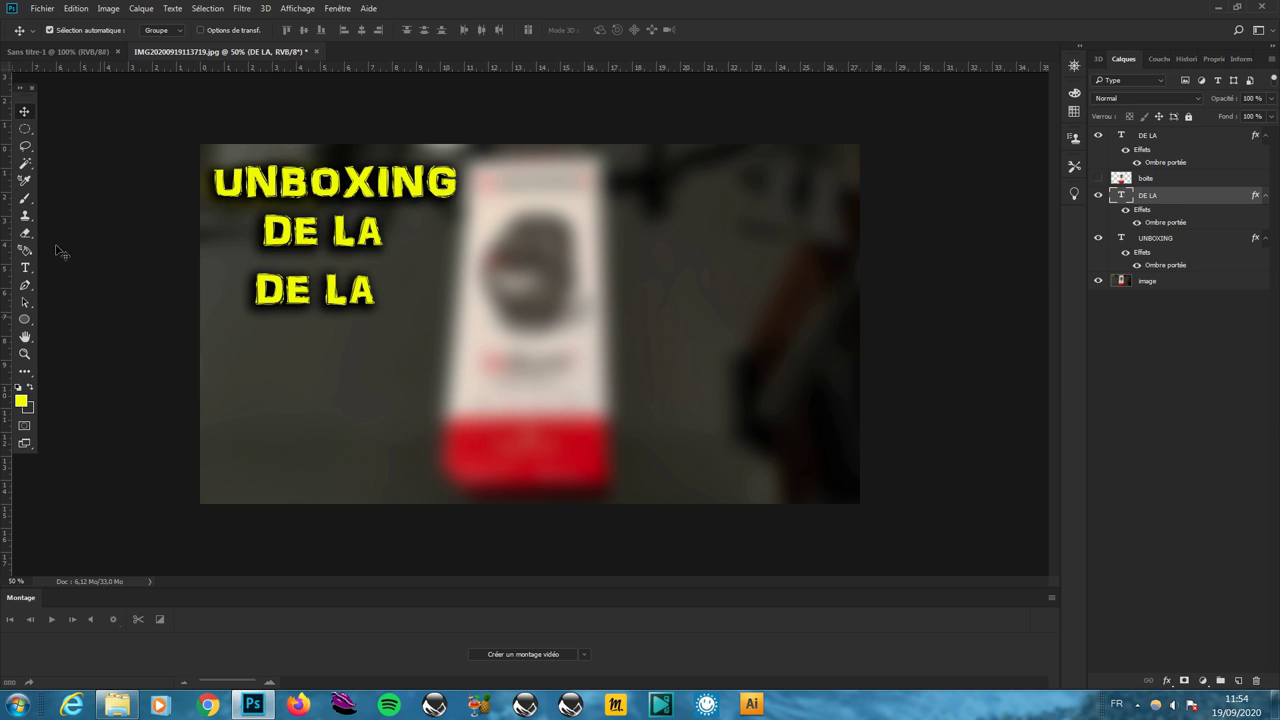
left_click(25, 268)
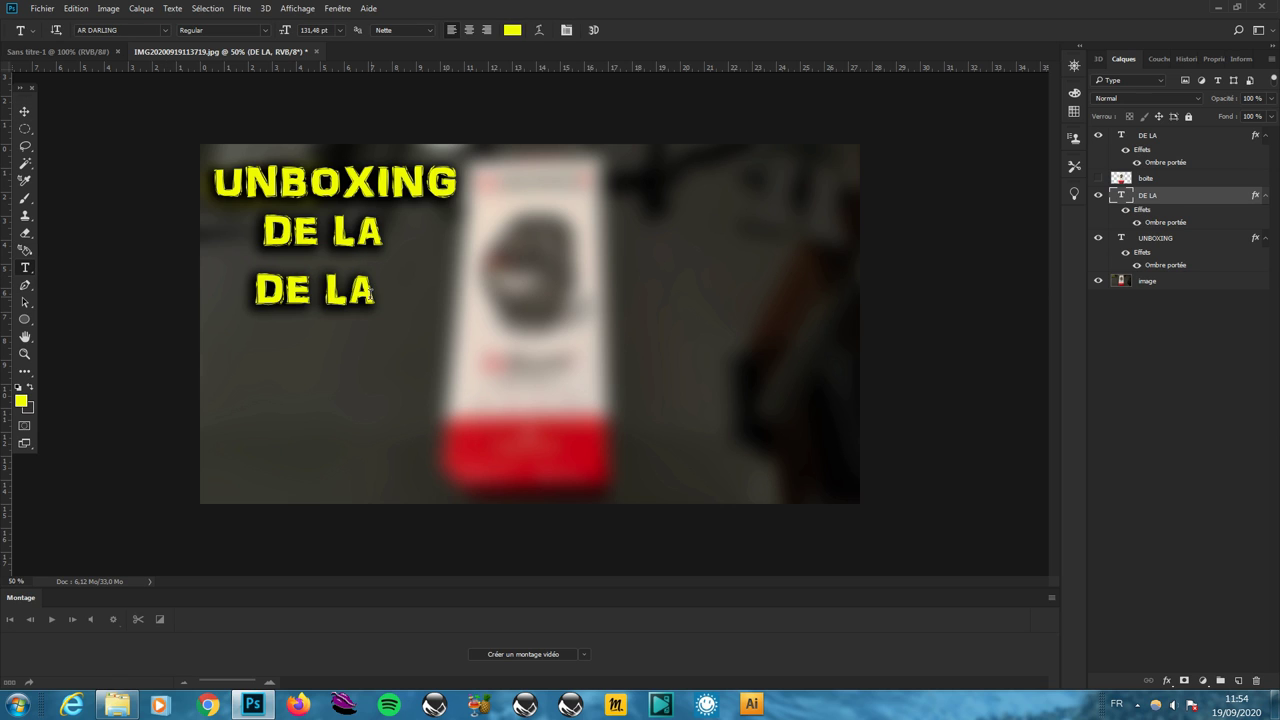
double_click(372, 291)
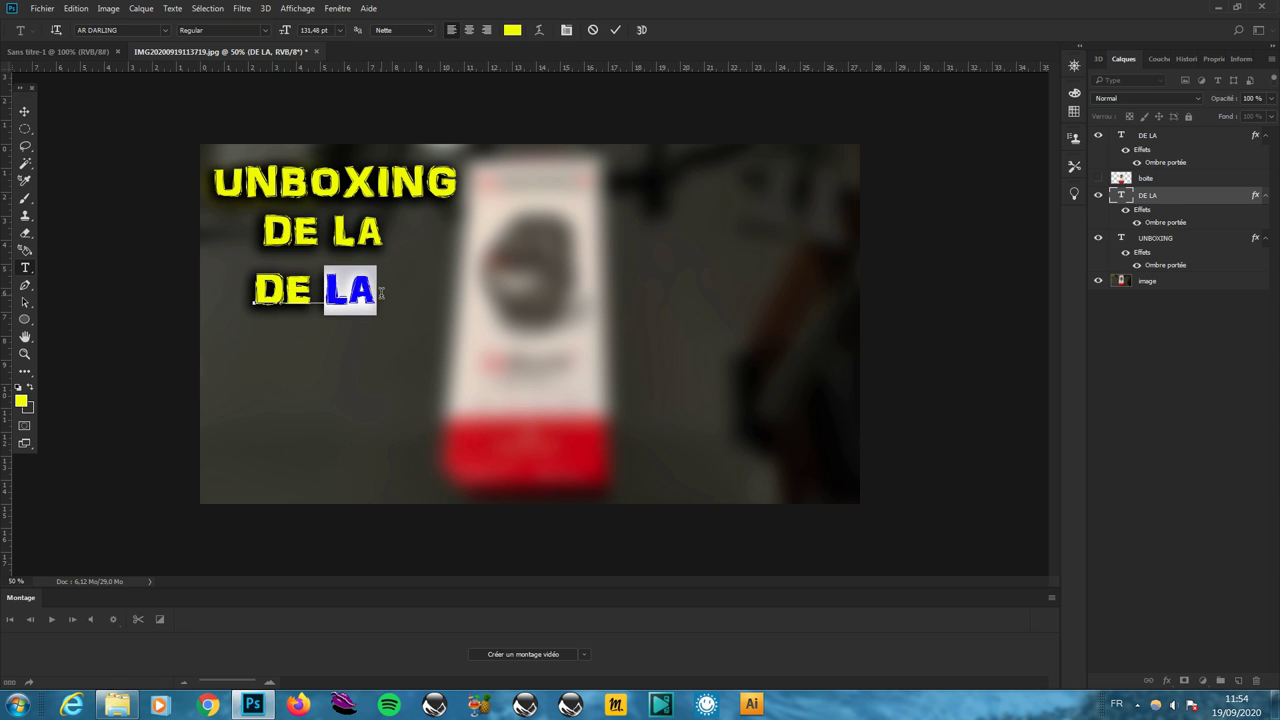
left_click_drag(381, 292, 190, 310)
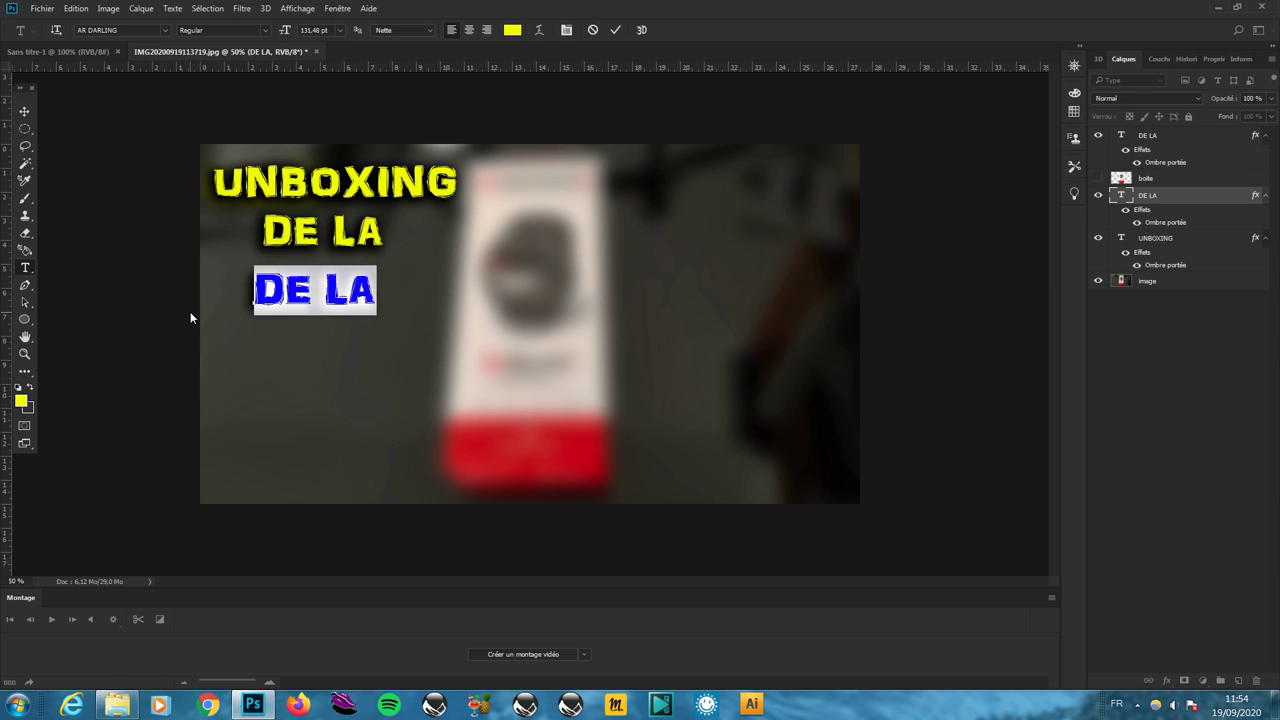
type("MONTRE")
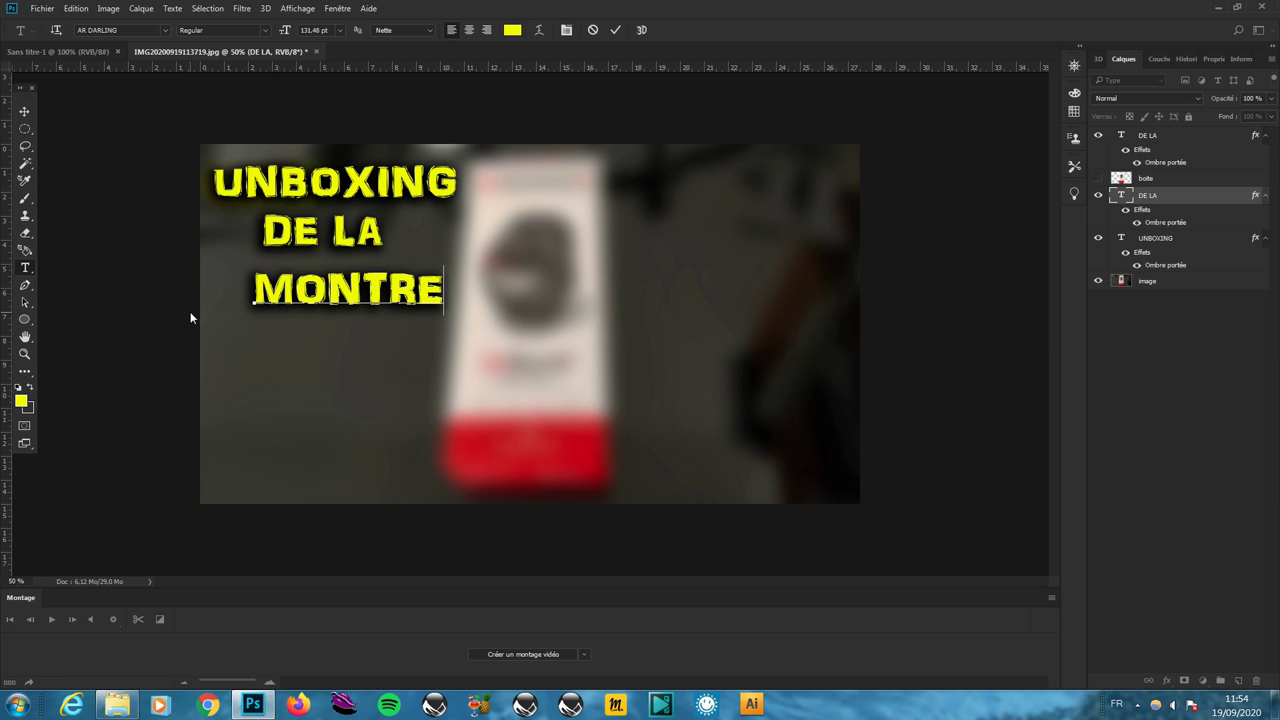
left_click(25, 111)
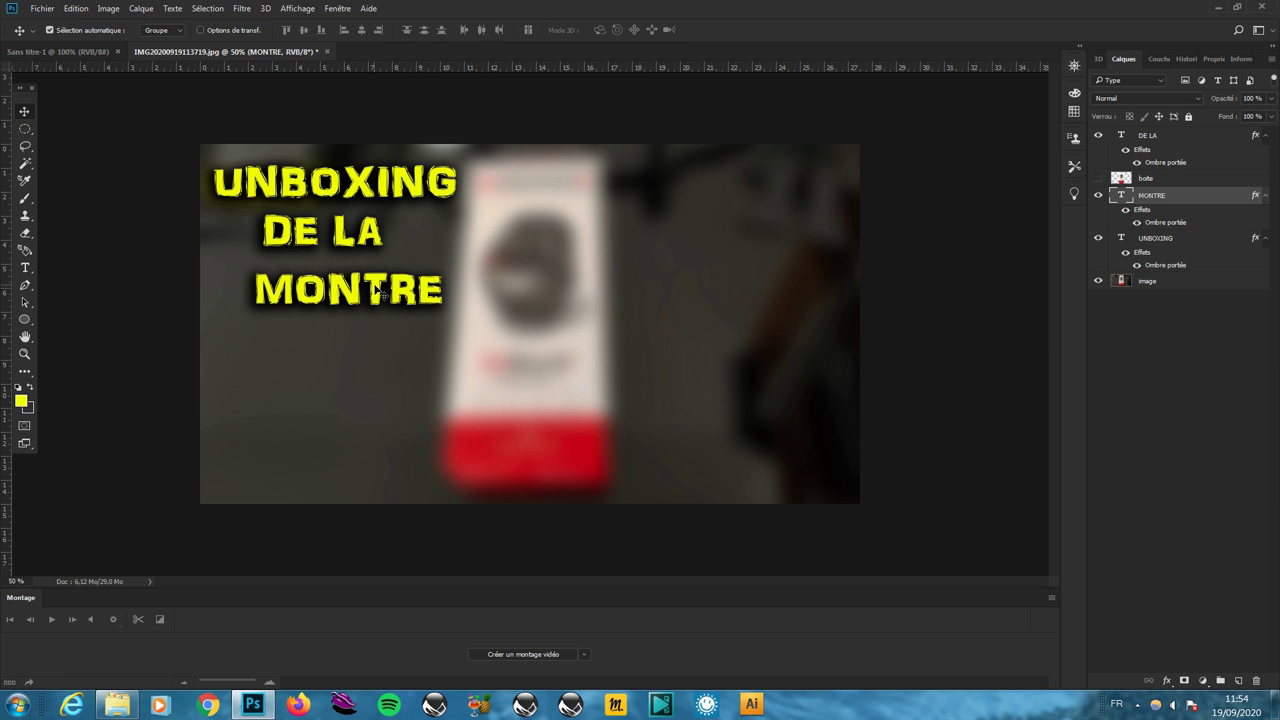
Step: Position MONTRE and place a duplicate of it lower on the image
left_click_drag(381, 294, 358, 302)
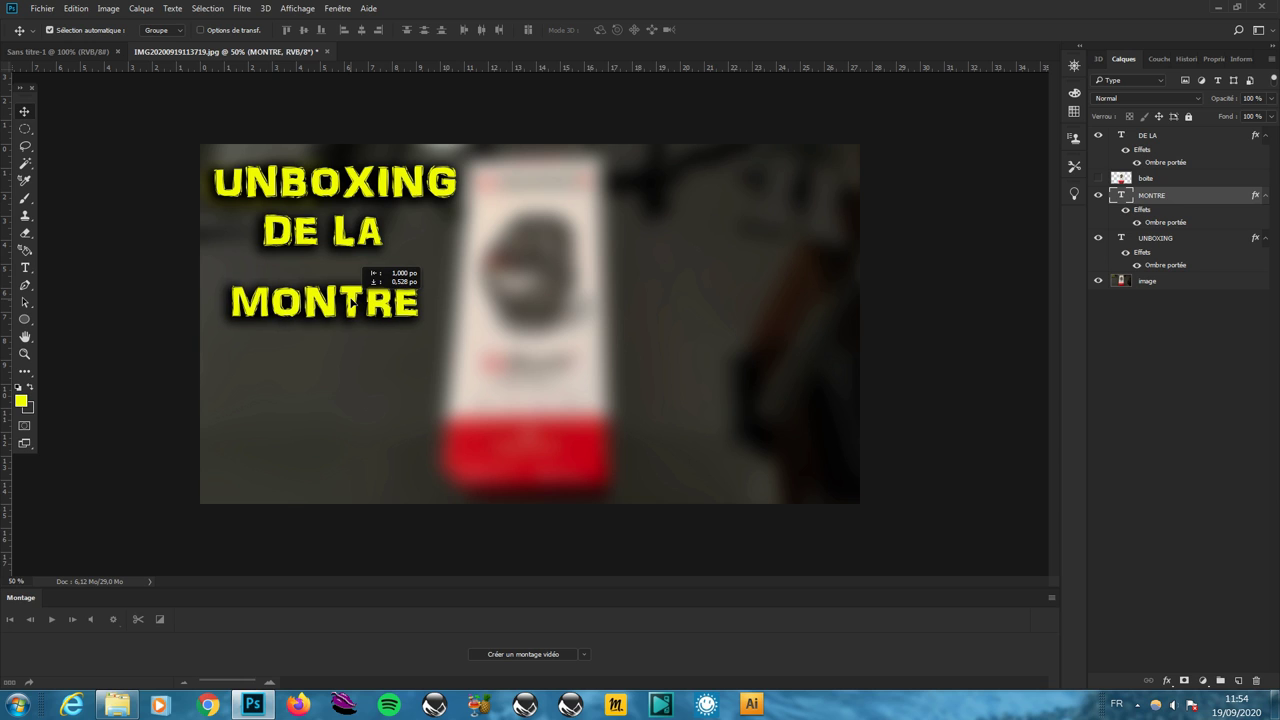
key("ctrl")
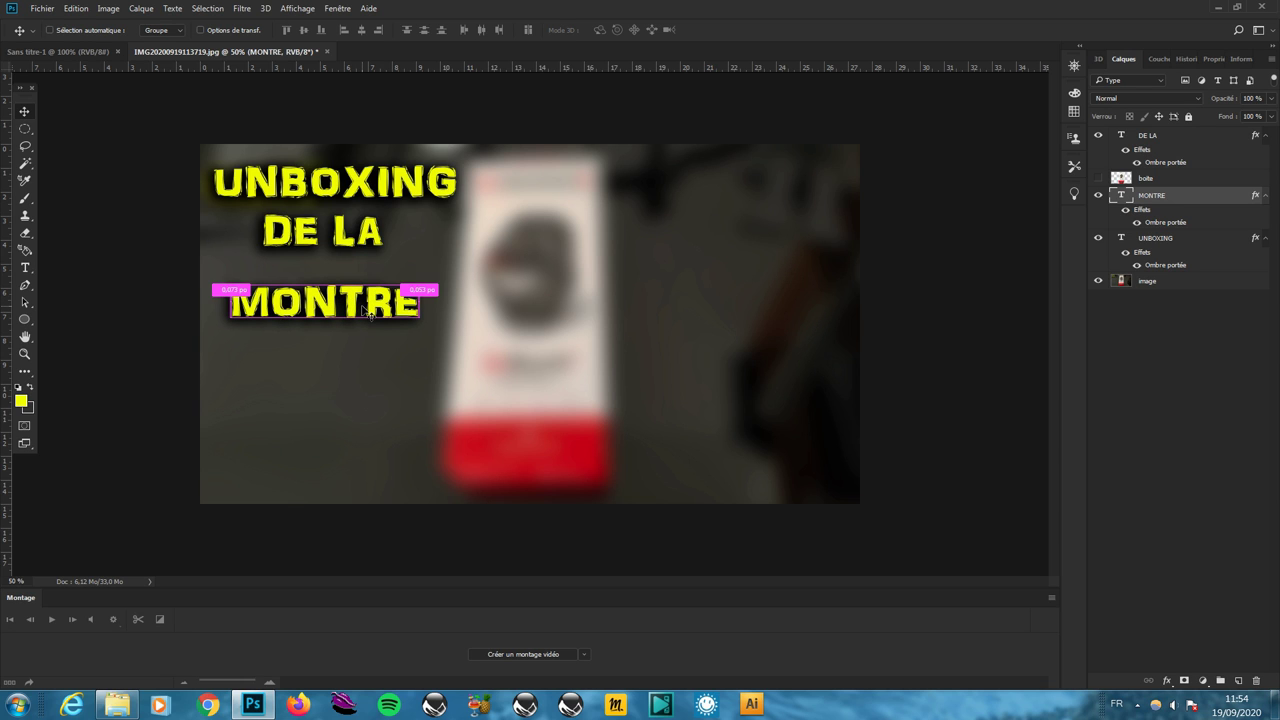
mouse_move(368, 311)
left_mouse_down()
mouse_move(576, 330)
mouse_move(375, 404)
left_mouse_up()
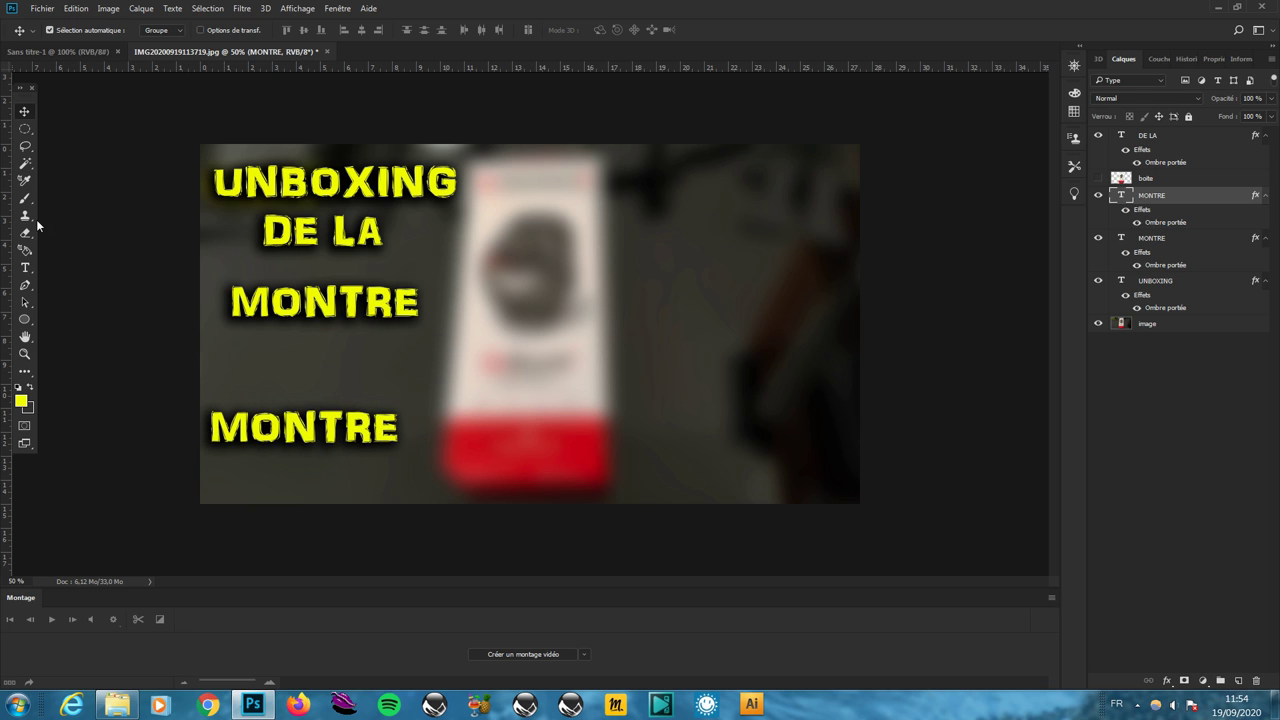
Step: Retype the lower MONTRE copy as 'MYKRONOZ' and nudge it into place
left_click(25, 268)
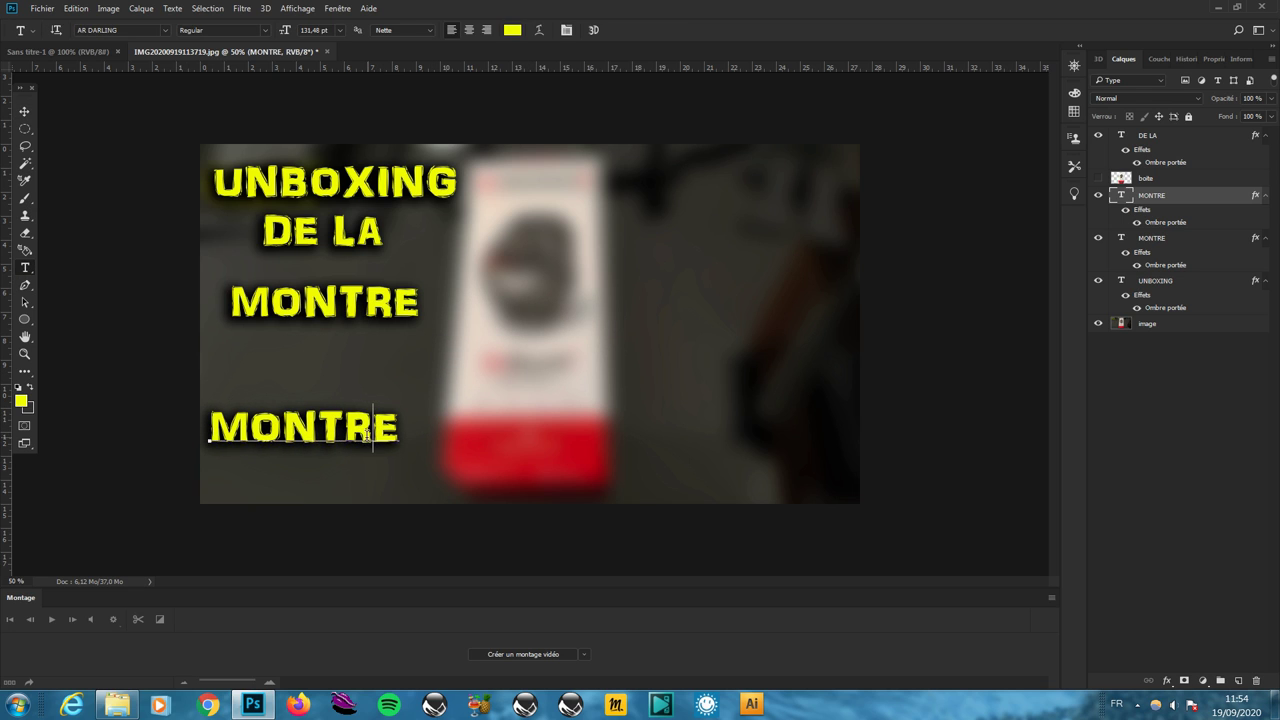
double_click(366, 430)
type("M")
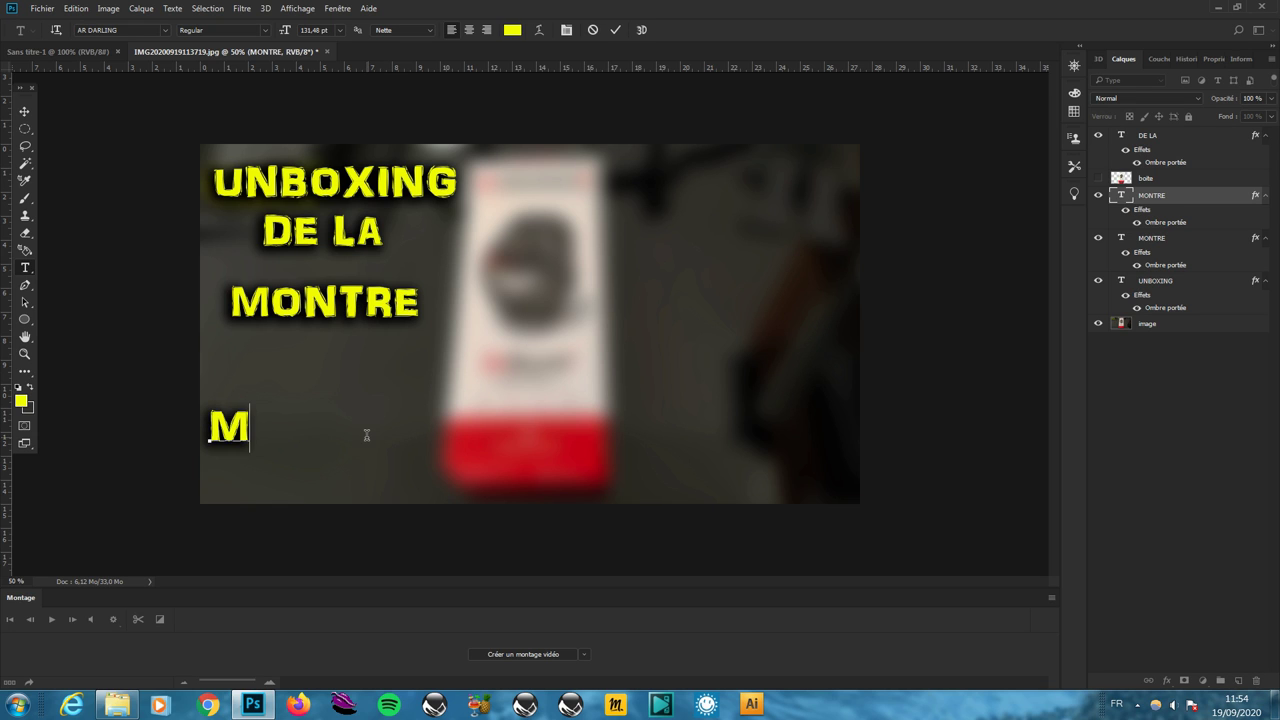
type("YKRO")
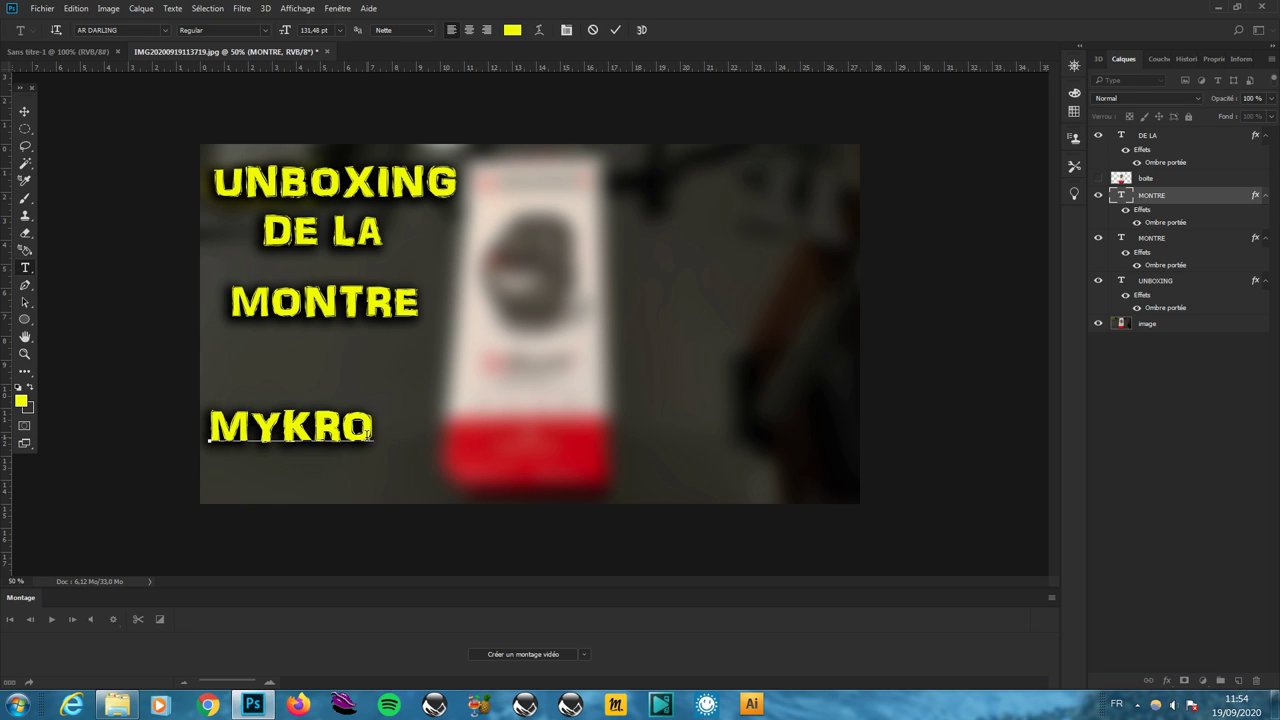
type("NOZ")
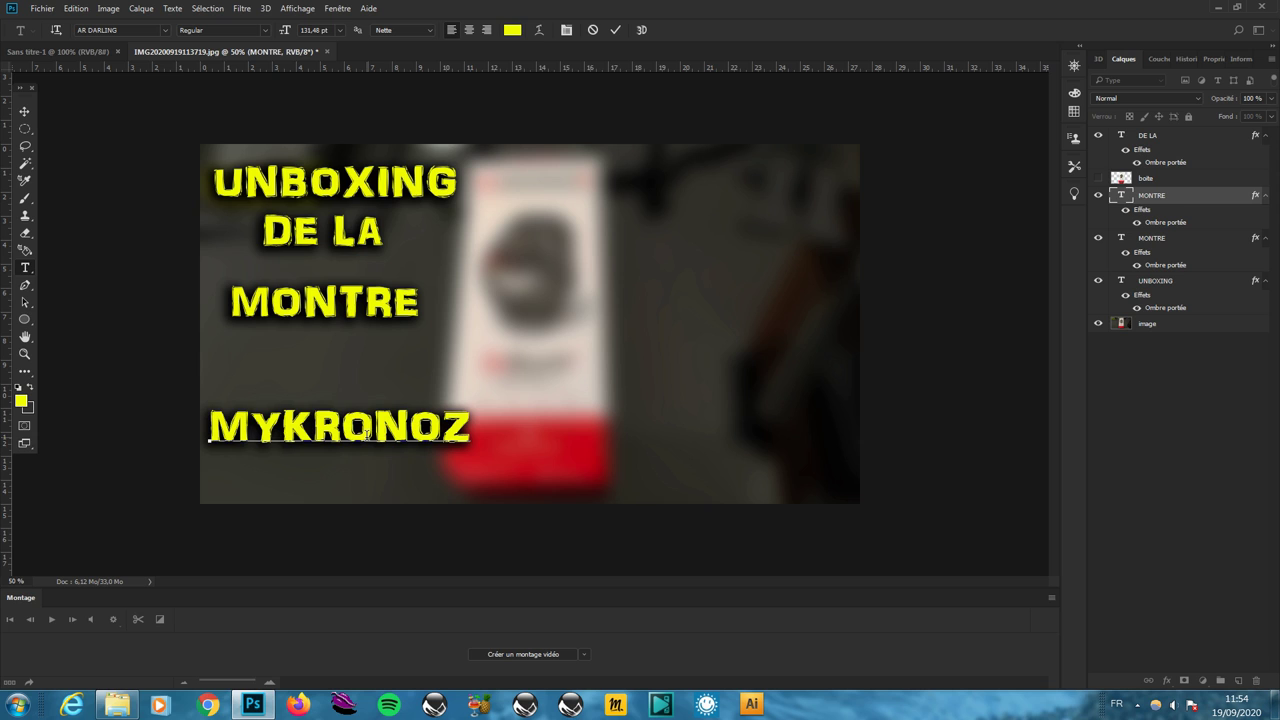
left_click(25, 111)
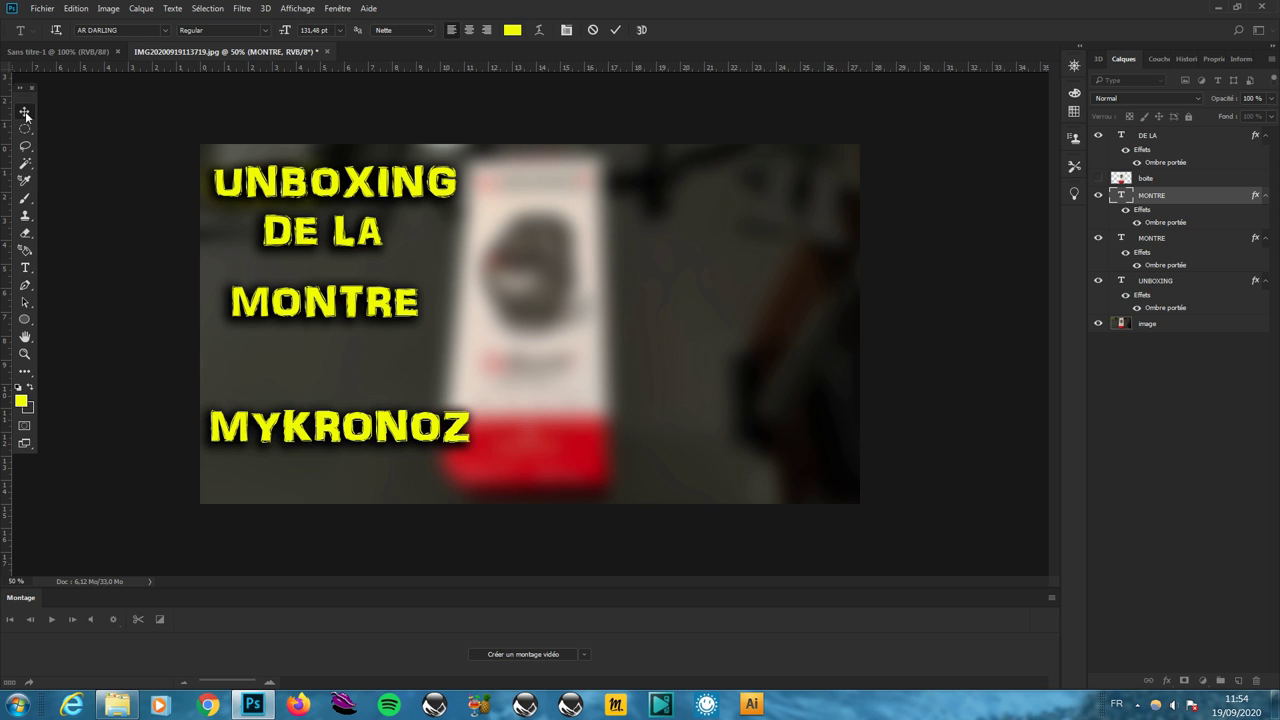
mouse_move(318, 420)
left_mouse_down()
mouse_move(319, 405)
mouse_move(317, 437)
left_mouse_up()
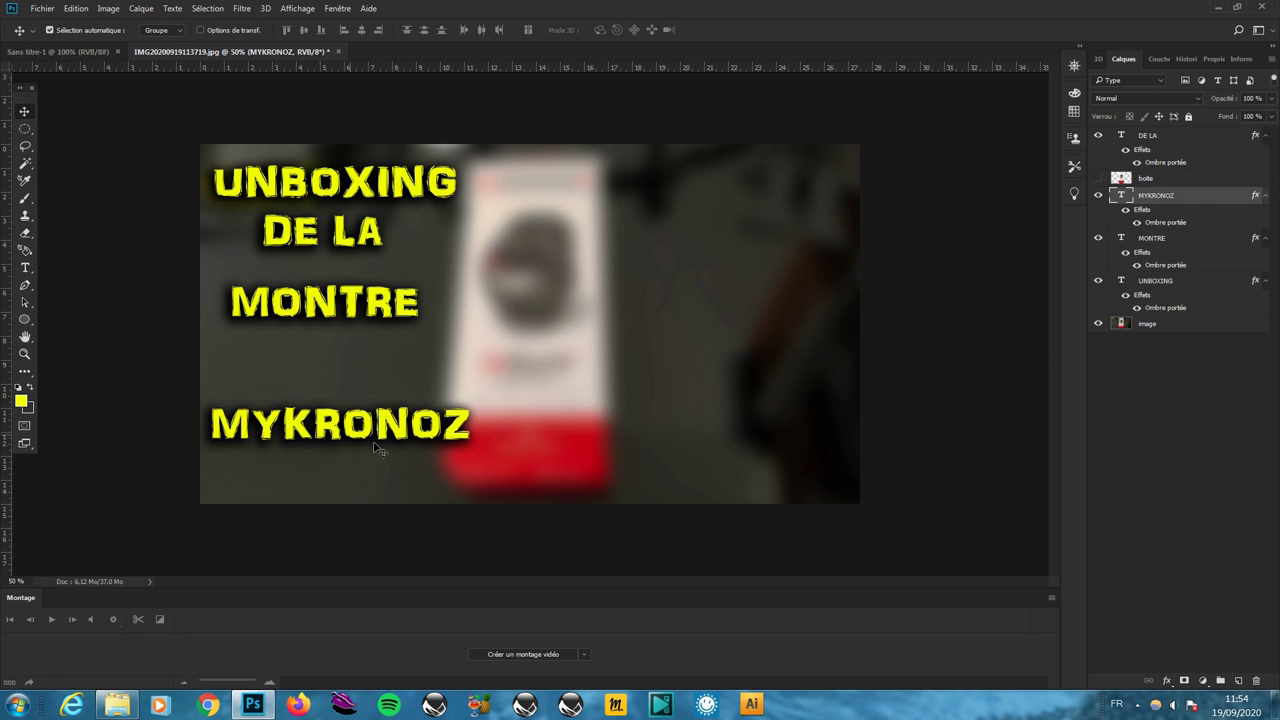
right_click(395, 438)
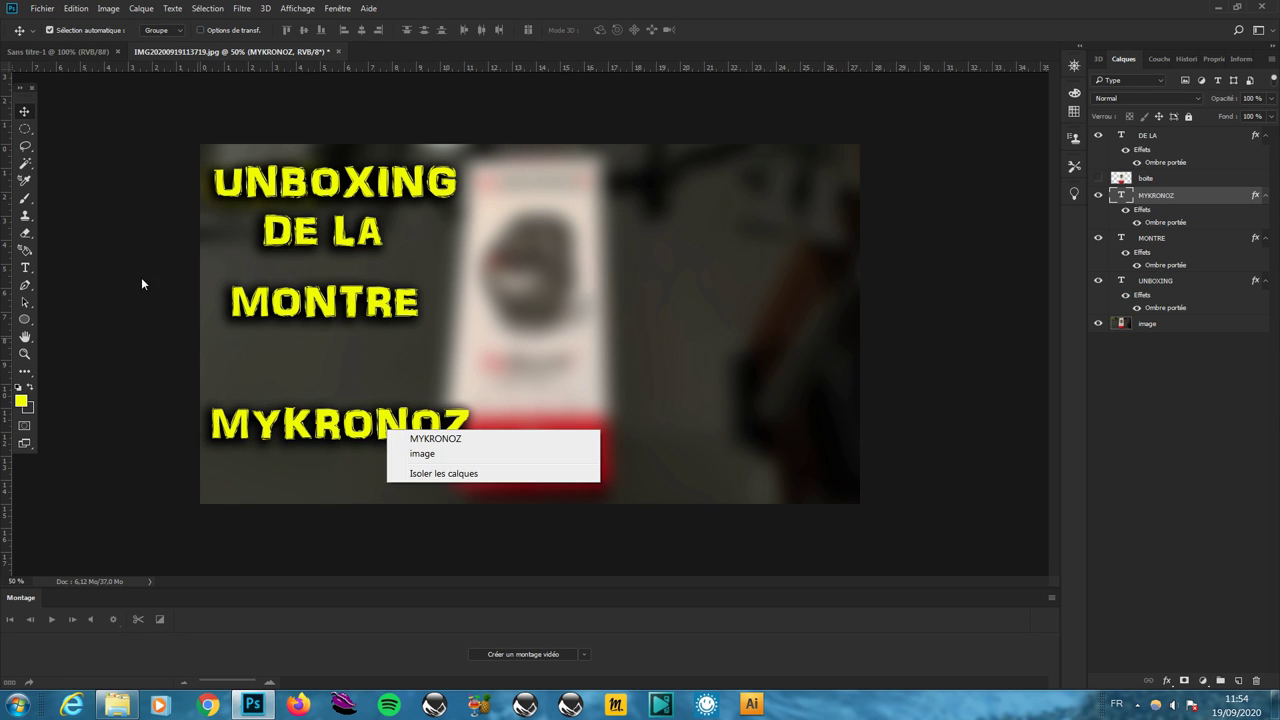
left_click(410, 434)
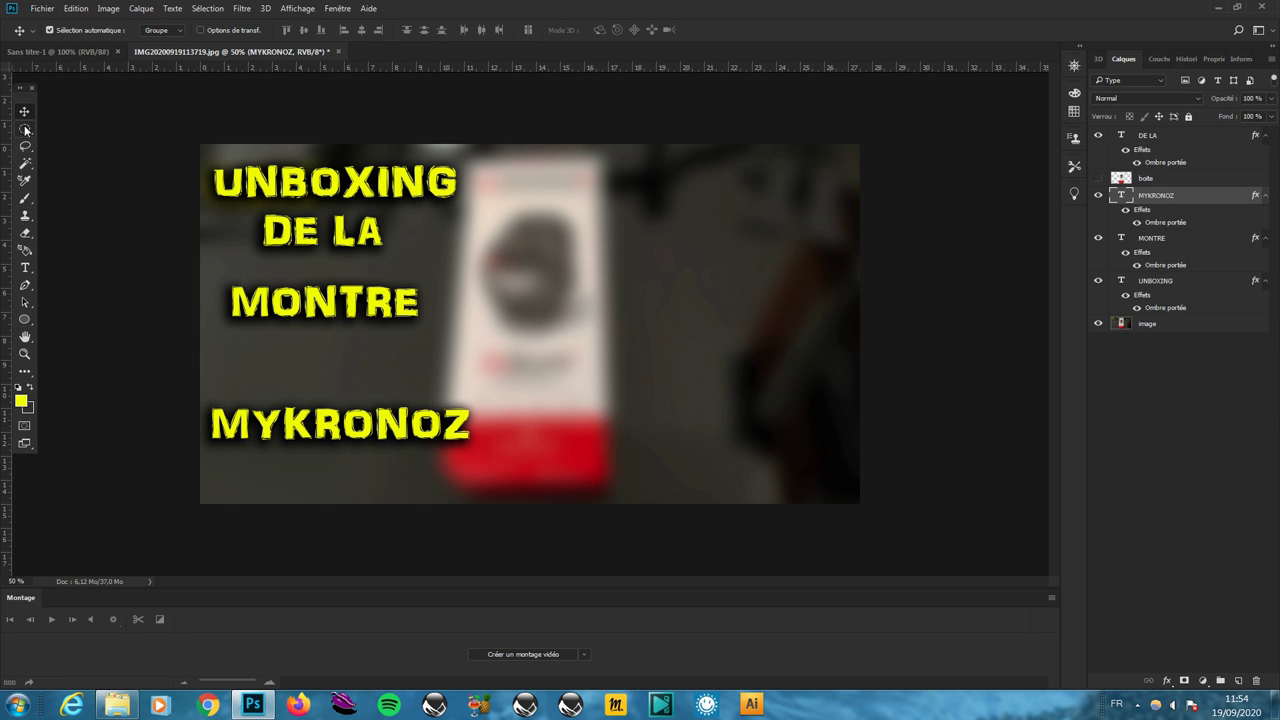
right_click(445, 430)
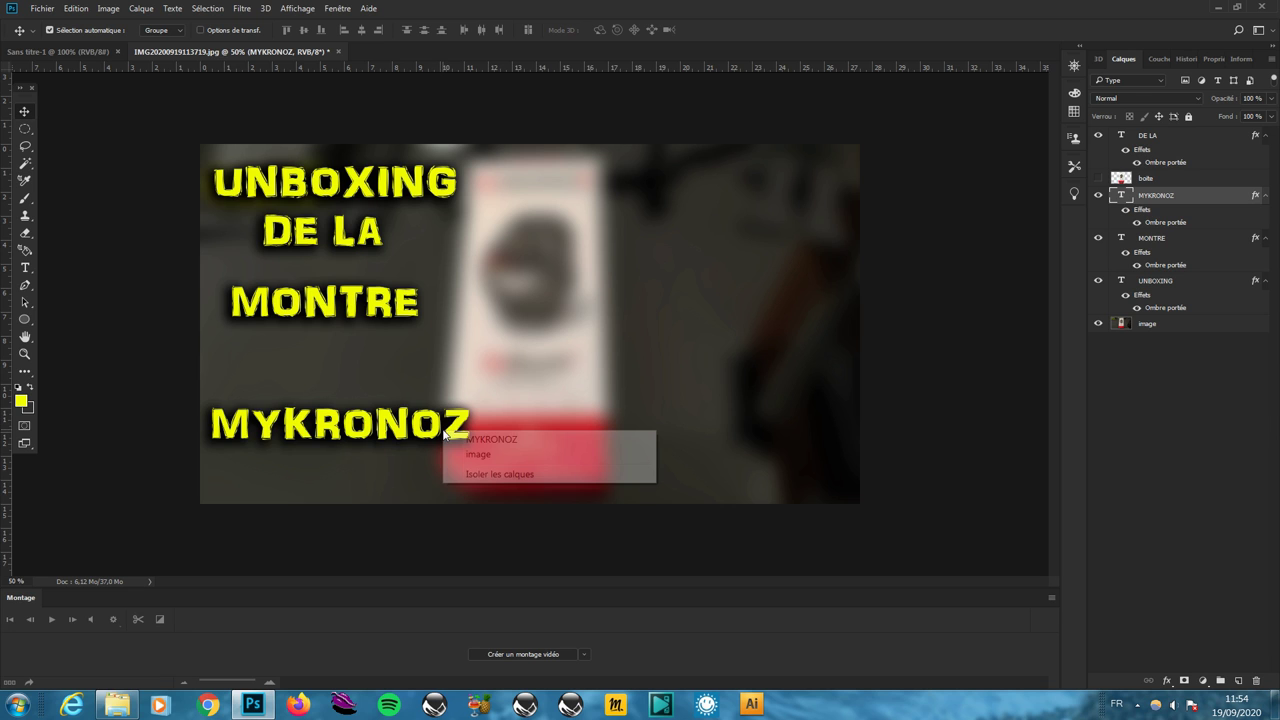
left_click(36, 124)
Step: Make MYKRONOZ narrower and taller with Free Transform, then lower MONTRE to even spacing
left_click(30, 130)
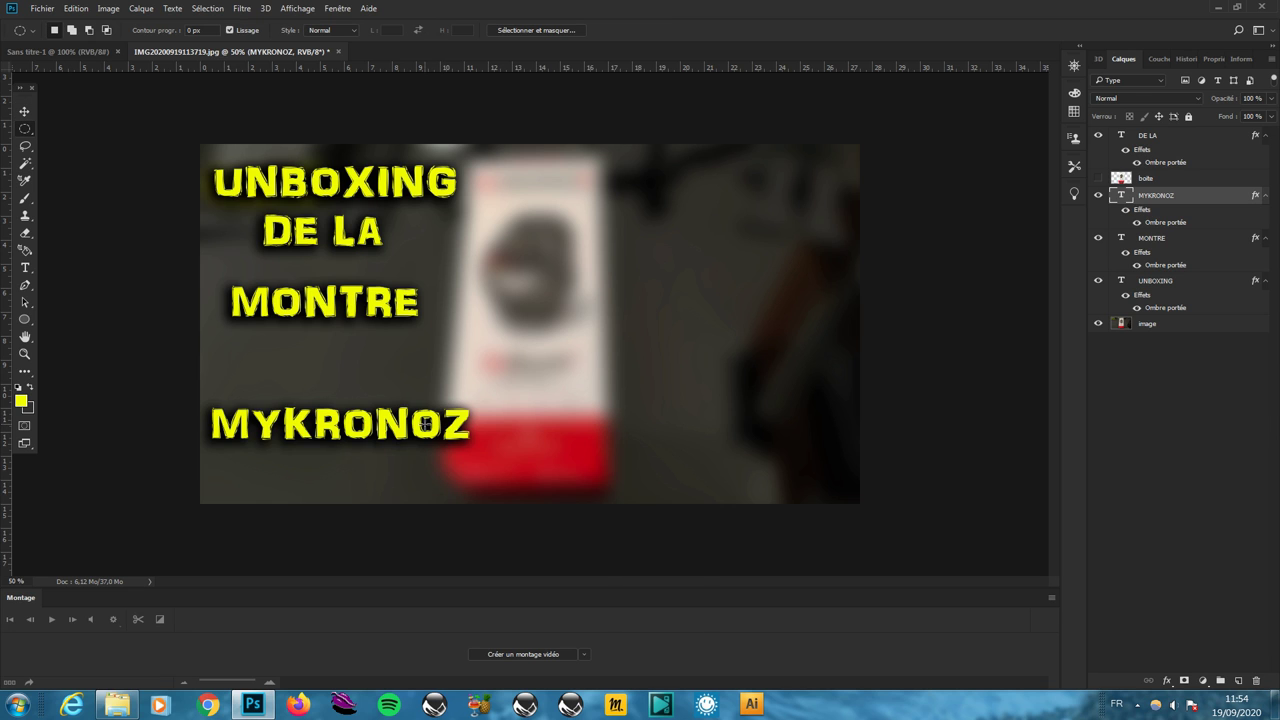
right_click(420, 418)
left_click(546, 557)
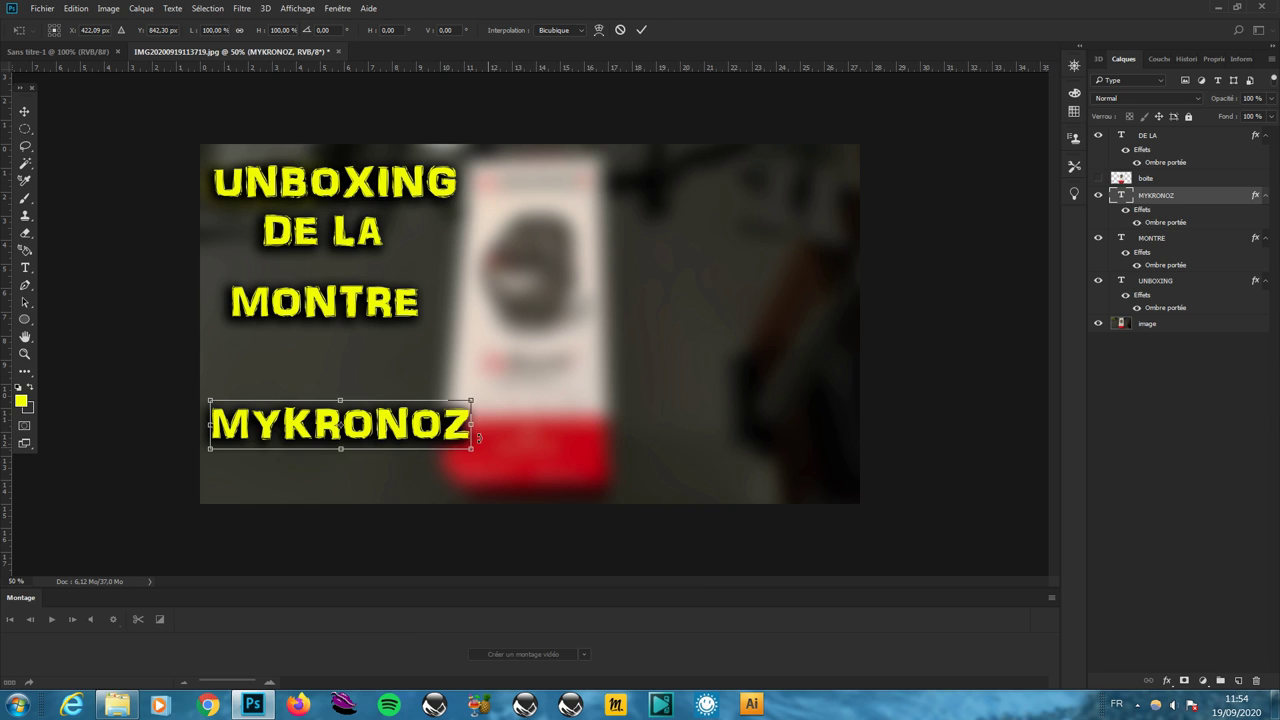
left_click_drag(471, 424, 428, 424)
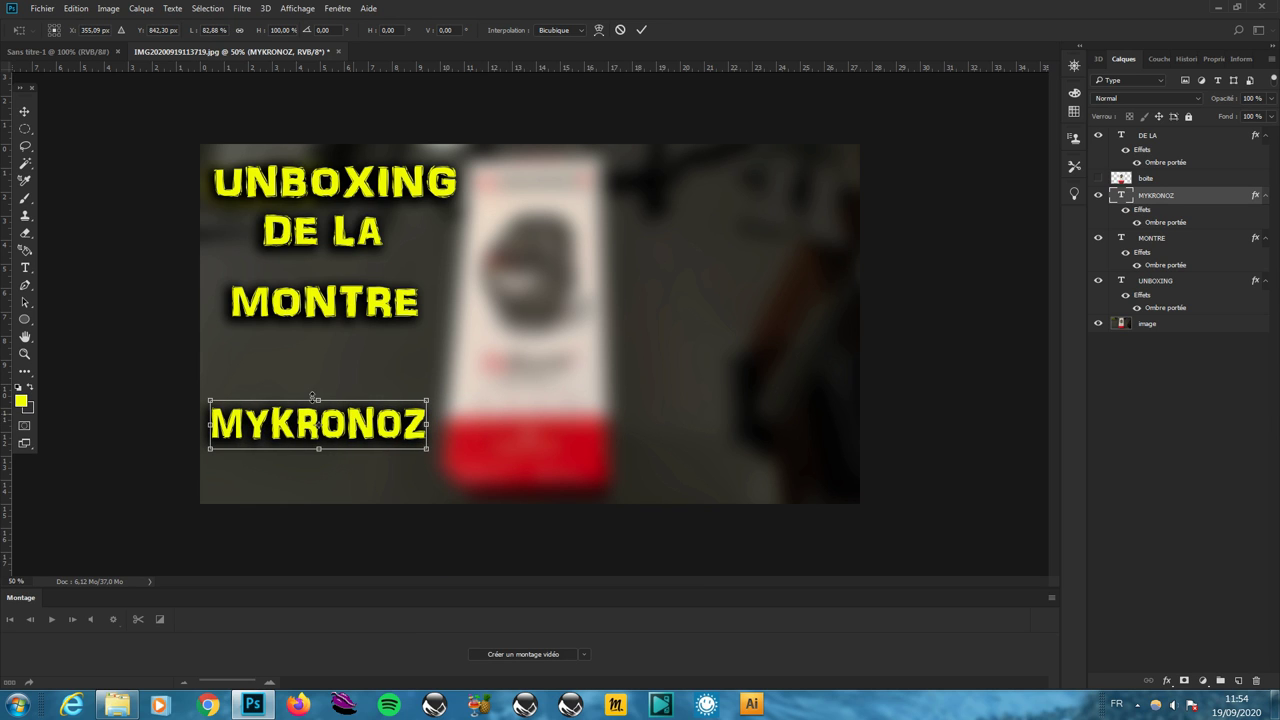
left_click_drag(316, 396, 316, 390)
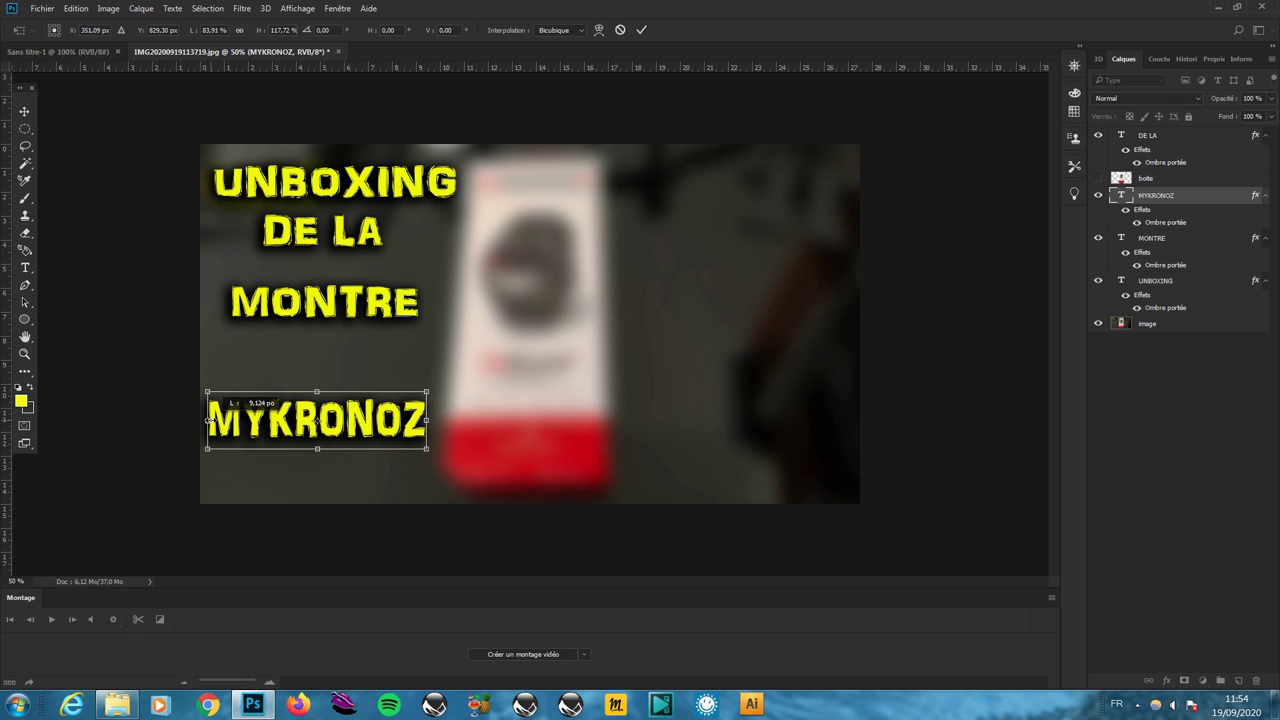
left_click_drag(352, 438, 349, 448)
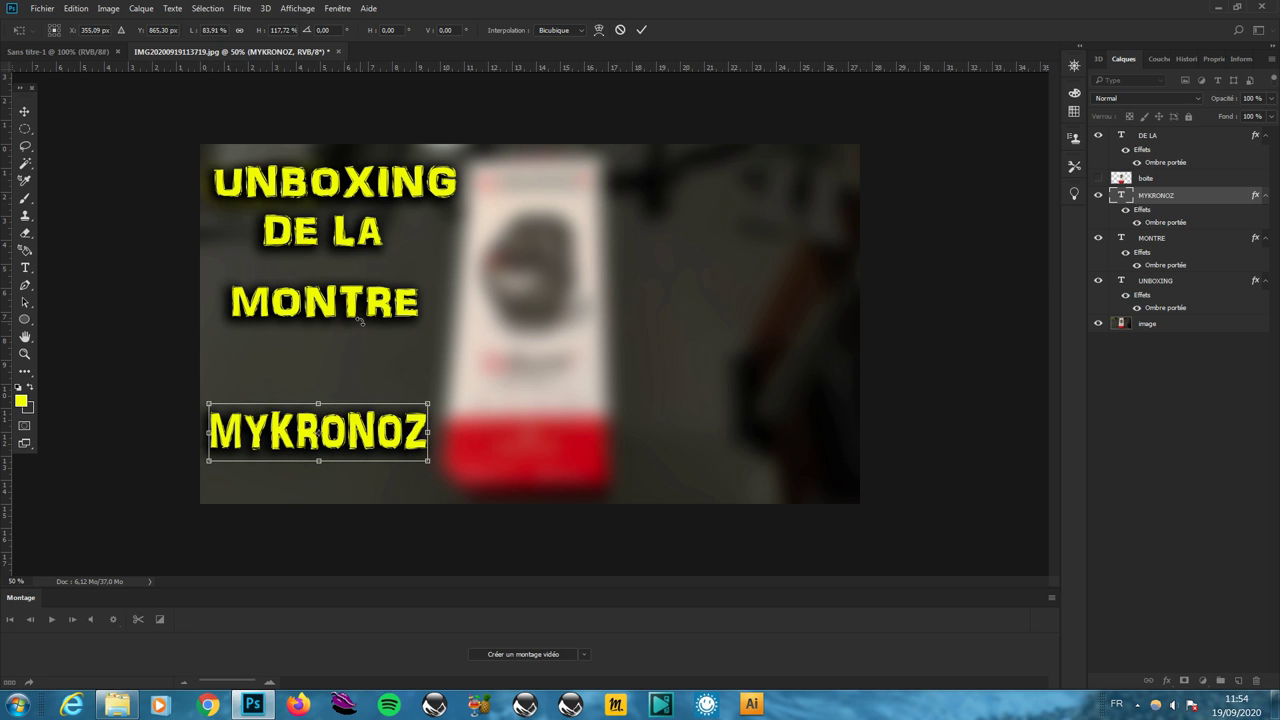
left_click(24, 111)
left_click(574, 262)
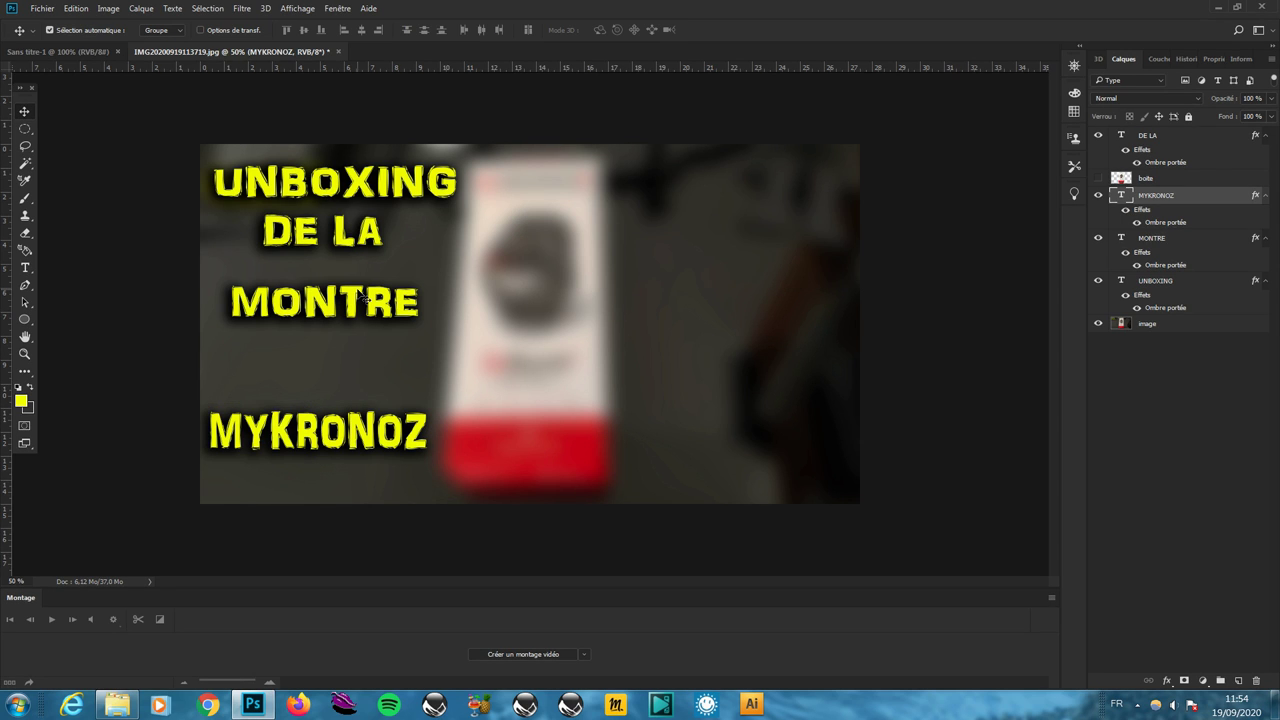
left_click_drag(354, 301, 346, 339)
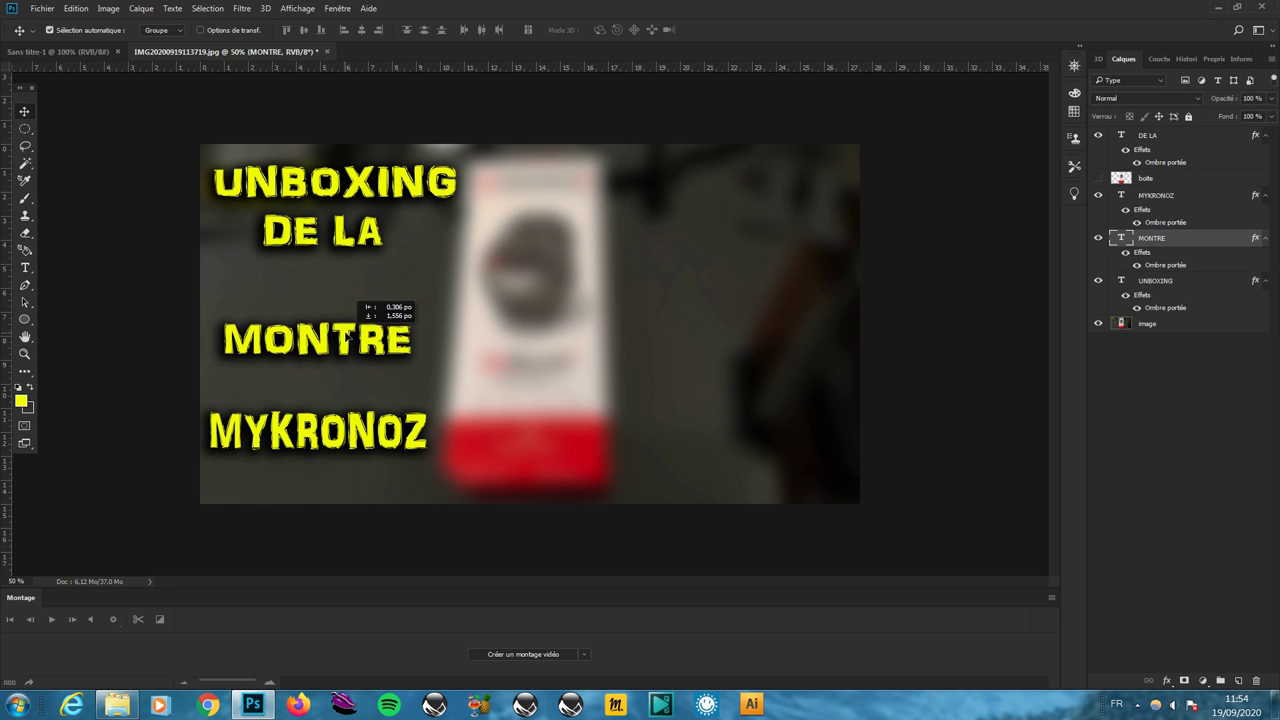
Step: Stretch MONTRE to about 120% height, then lower the DE LA line slightly
left_click(348, 188)
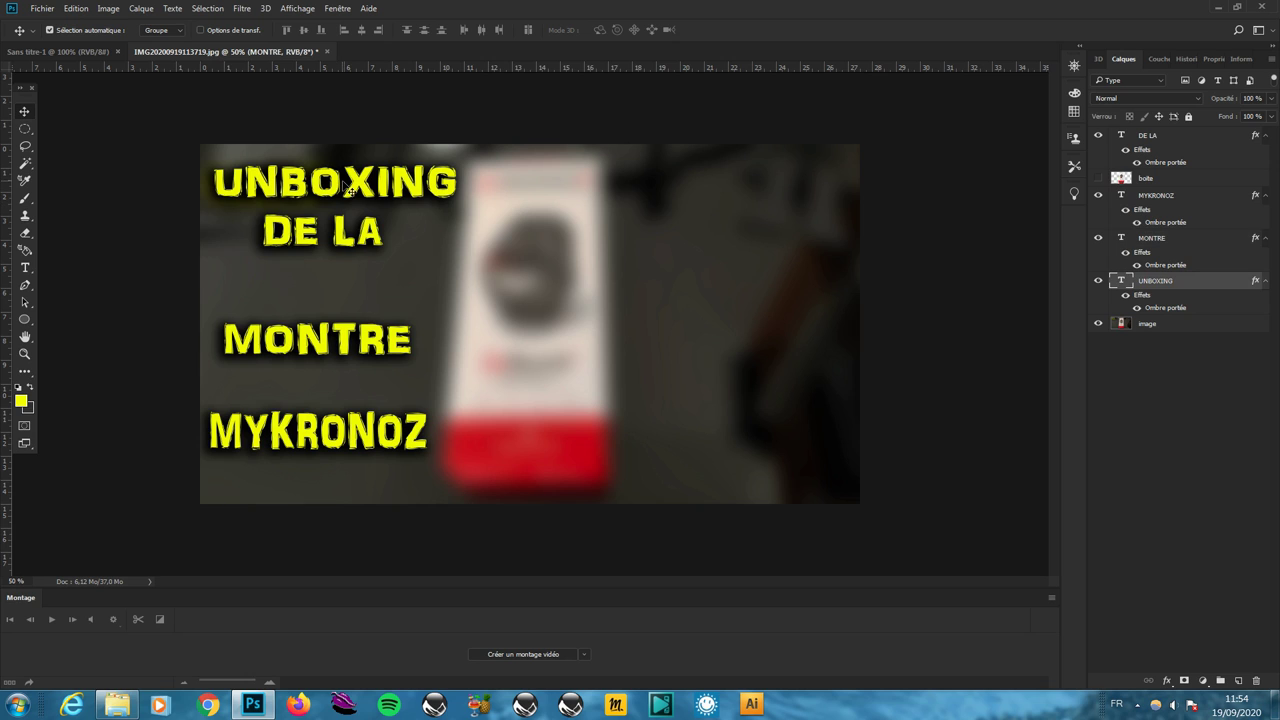
left_click(344, 340)
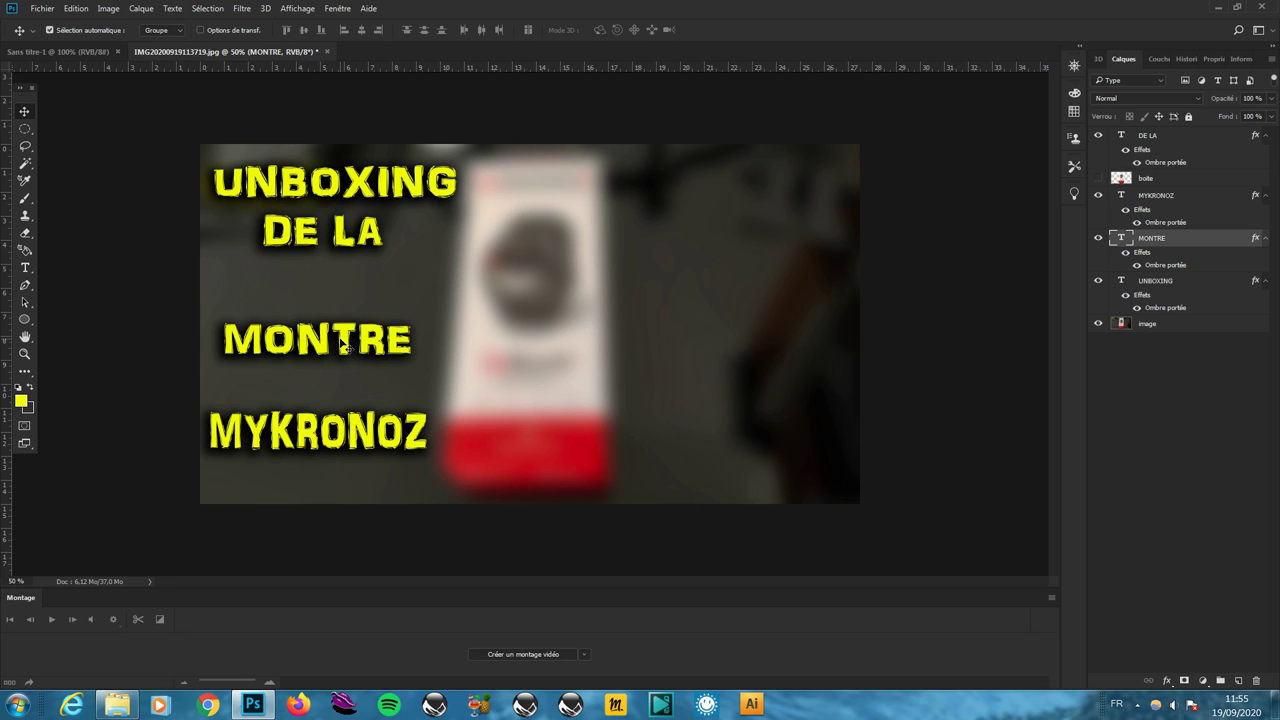
right_click(343, 345)
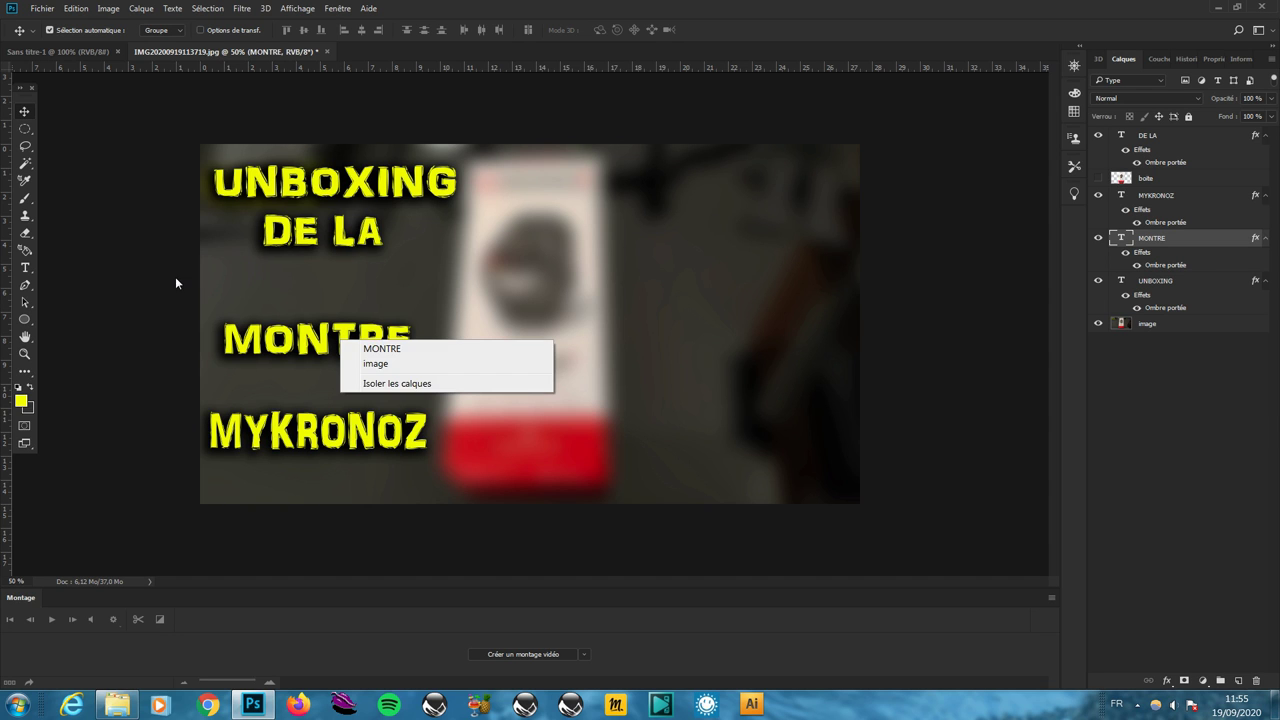
left_click(36, 130)
left_click(34, 128)
right_click(312, 330)
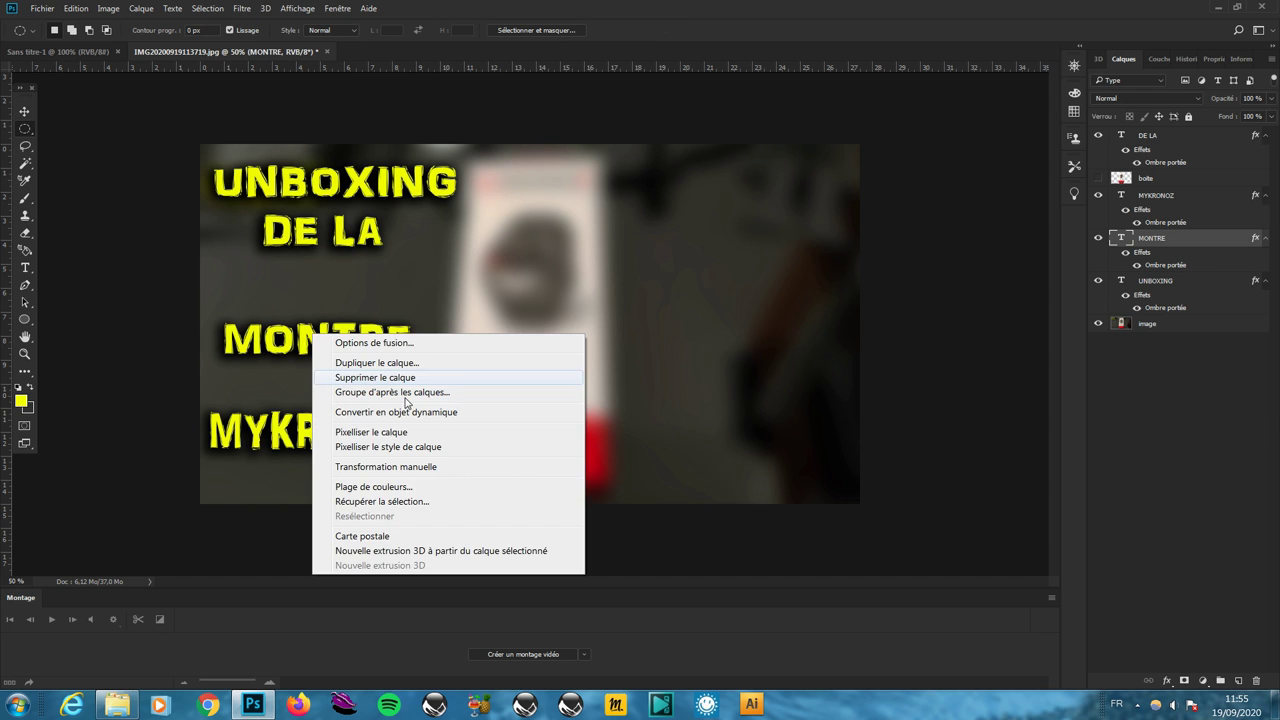
left_click(428, 466)
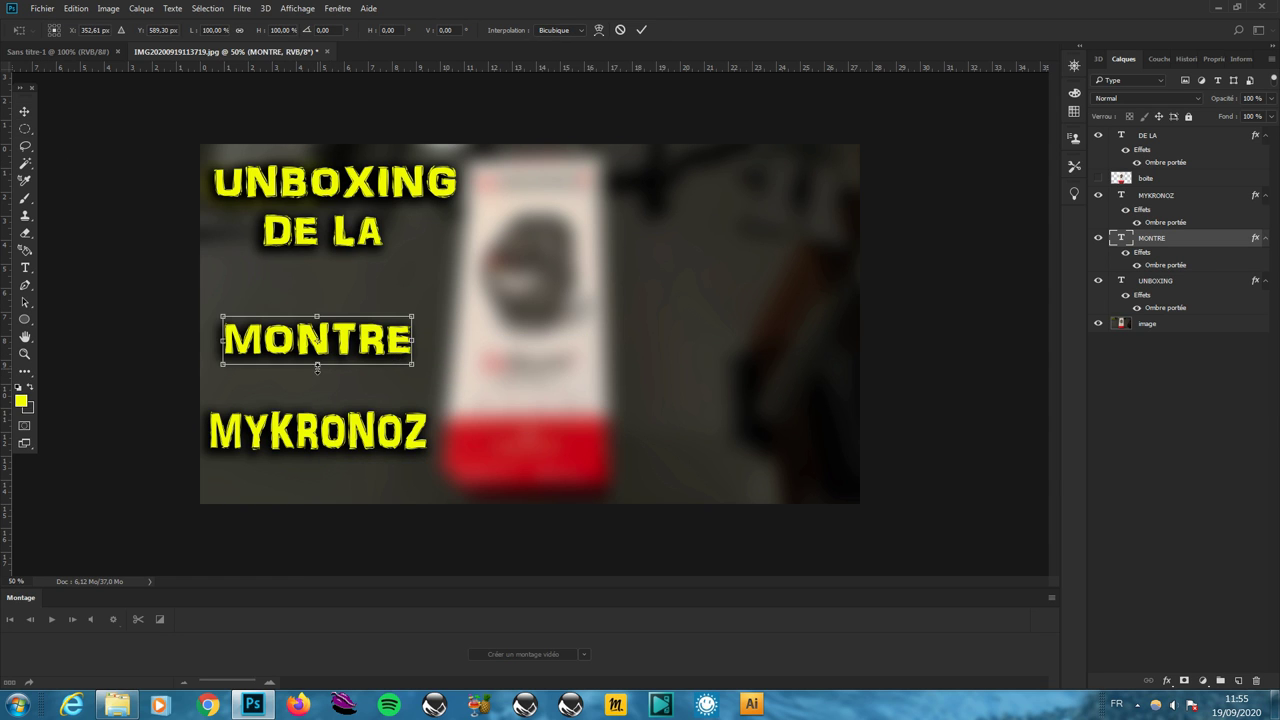
mouse_move(317, 365)
left_mouse_down()
mouse_move(317, 378)
mouse_move(346, 353)
left_mouse_up()
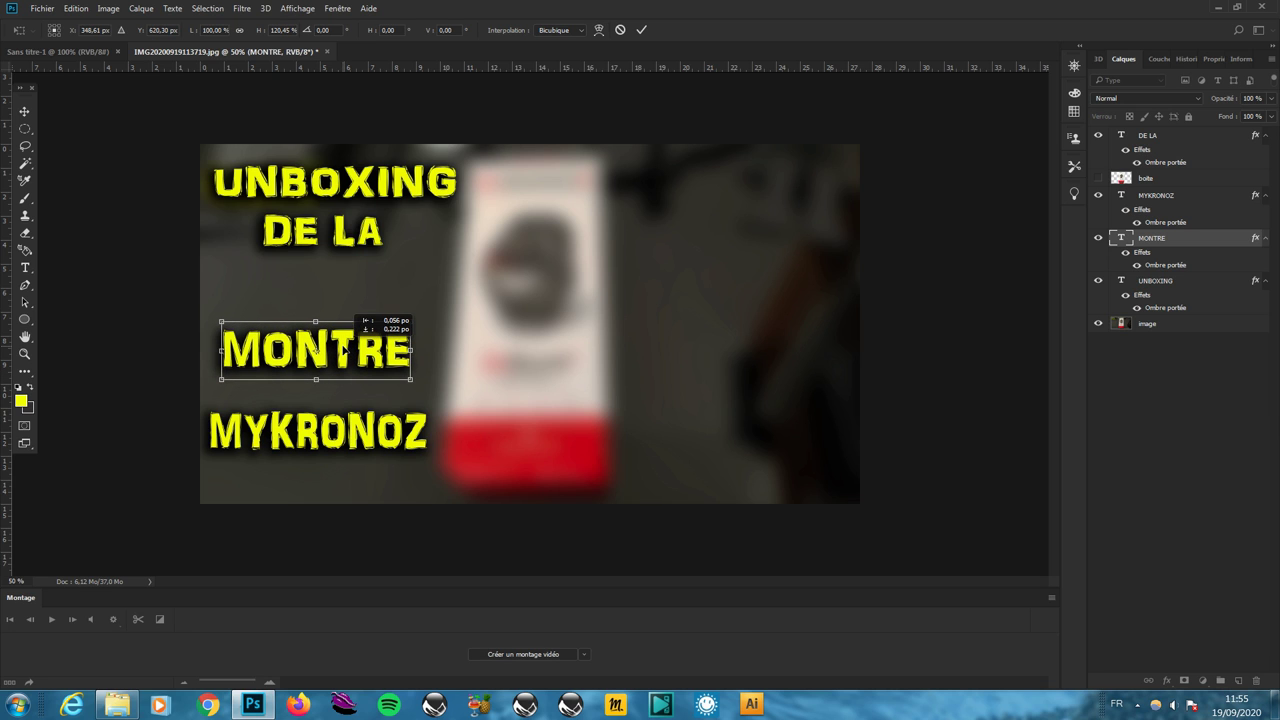
left_click(25, 113)
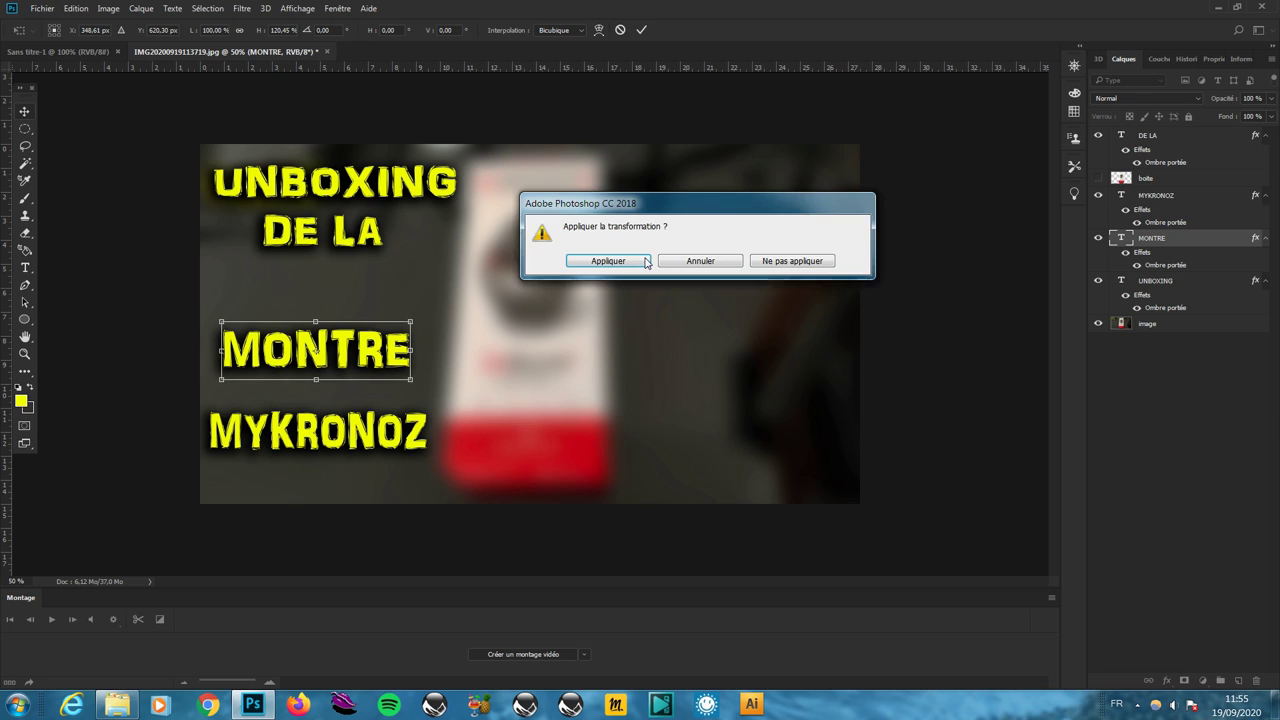
left_click(608, 261)
left_click_drag(366, 240, 357, 288)
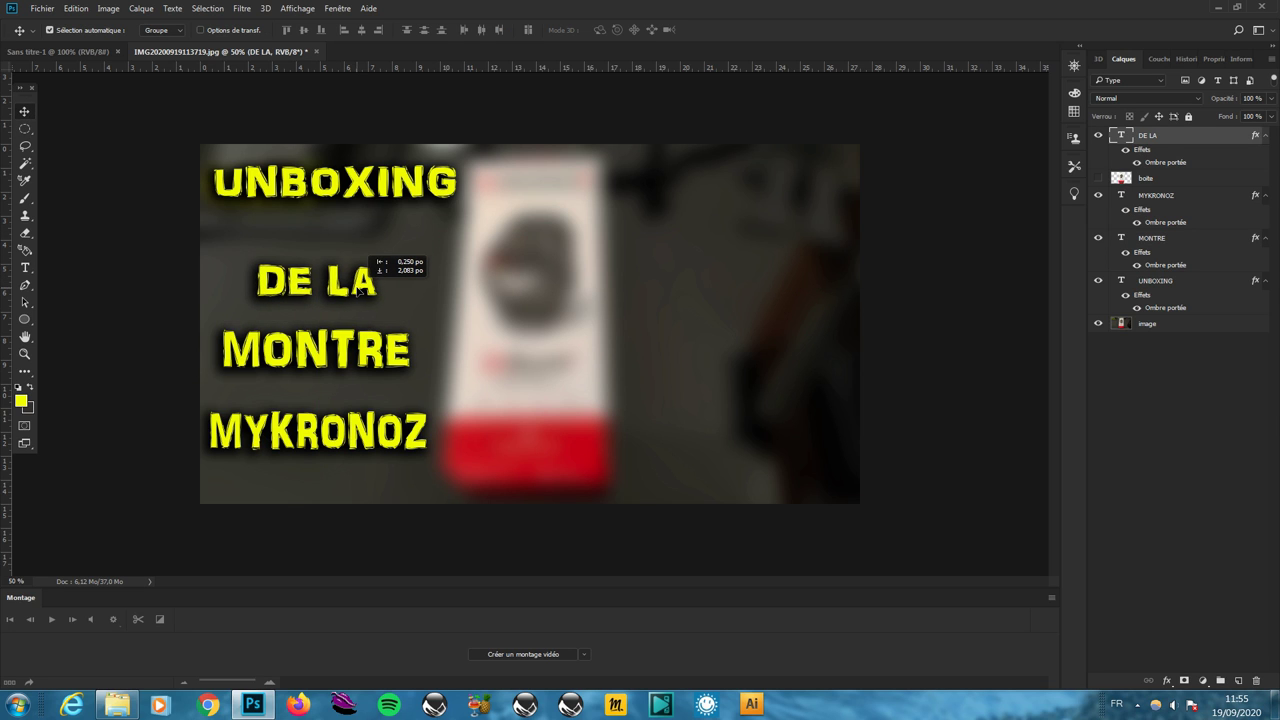
Step: Stretch the DE LA line taller from its top edge with Free Transform
left_click(25, 129)
right_click(331, 289)
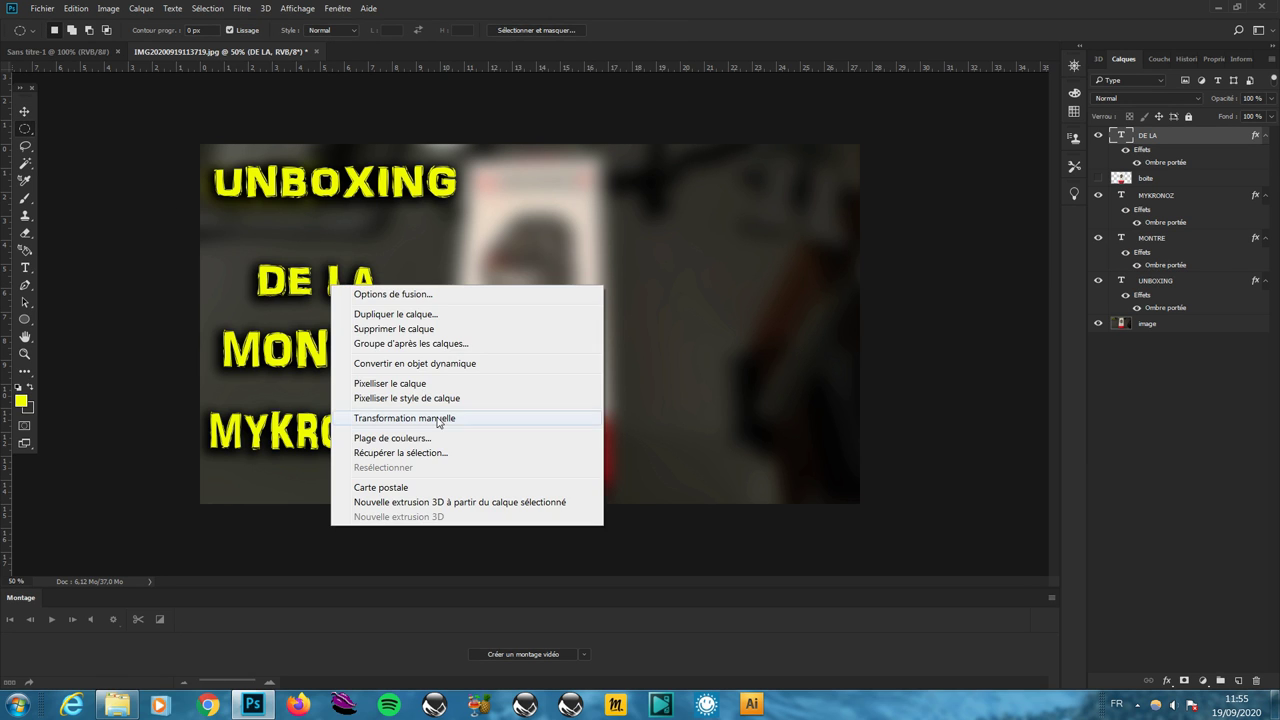
left_click(400, 418)
mouse_move(317, 257)
left_mouse_down()
mouse_move(318, 246)
mouse_move(338, 290)
left_mouse_up()
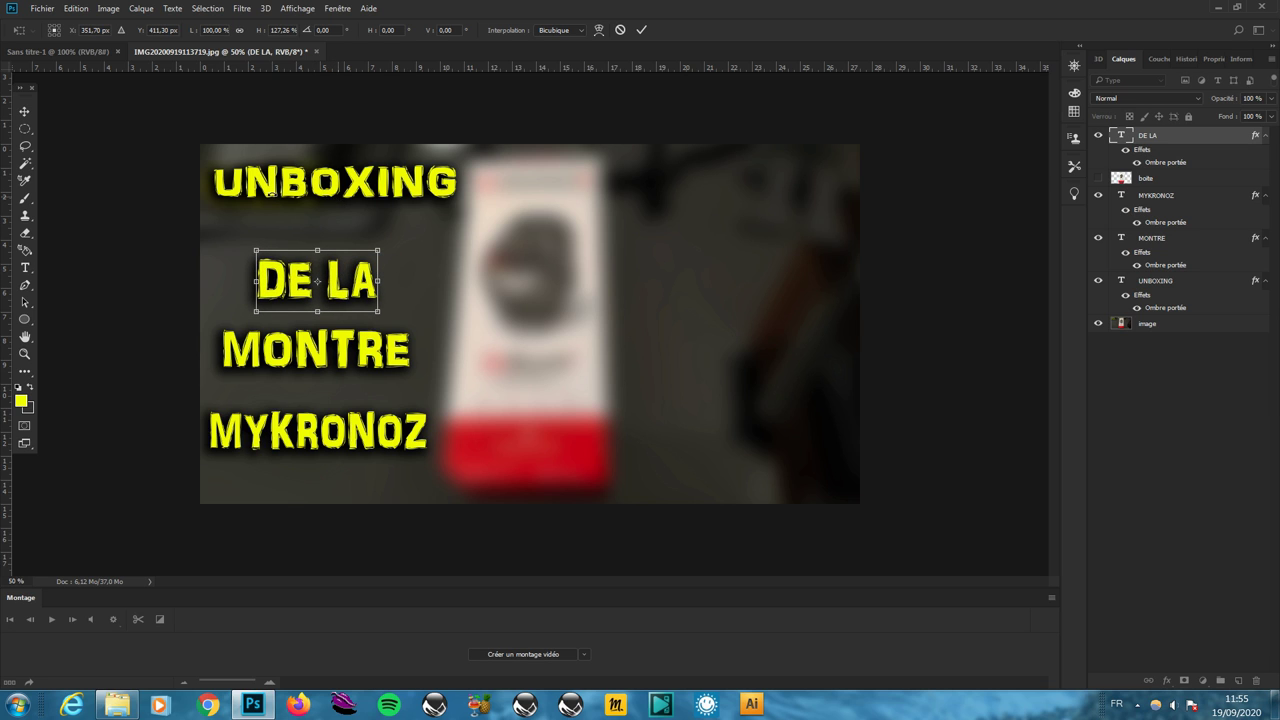
left_click(33, 117)
left_click(646, 266)
Step: Stretch UNBOXING to about 125% height with Free Transform
left_click(310, 180)
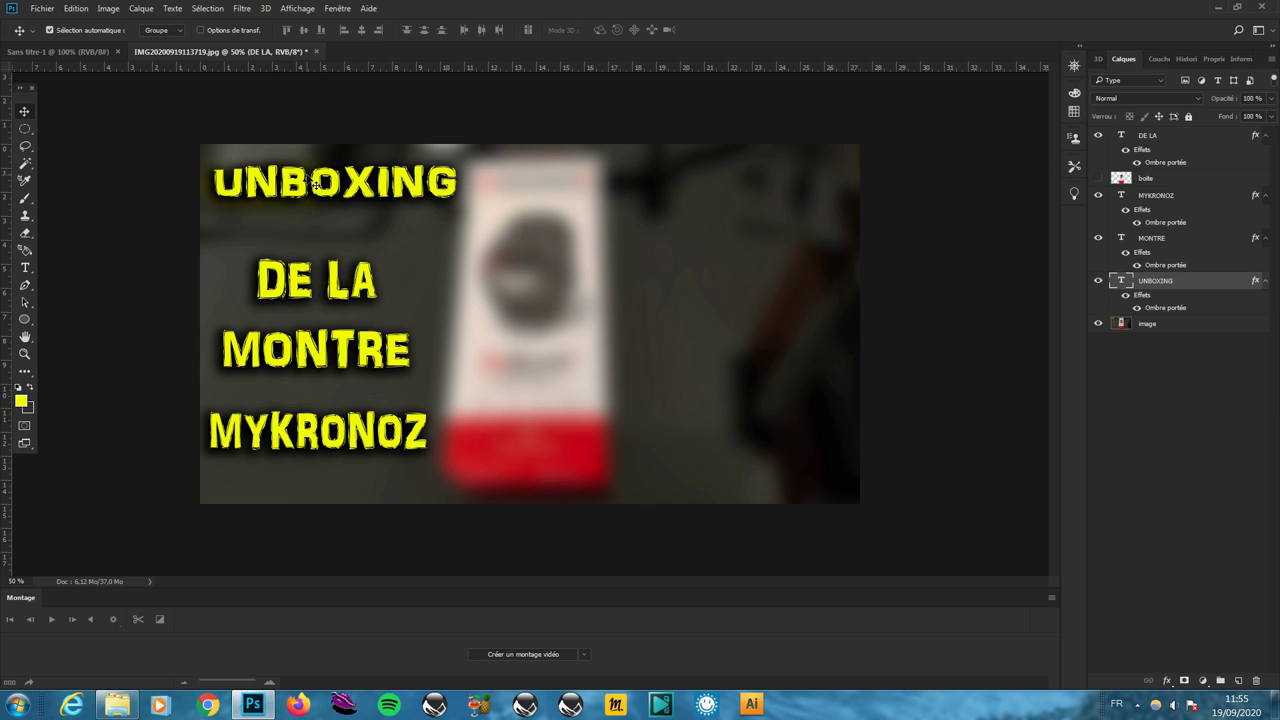
right_click(307, 177)
left_click(347, 187)
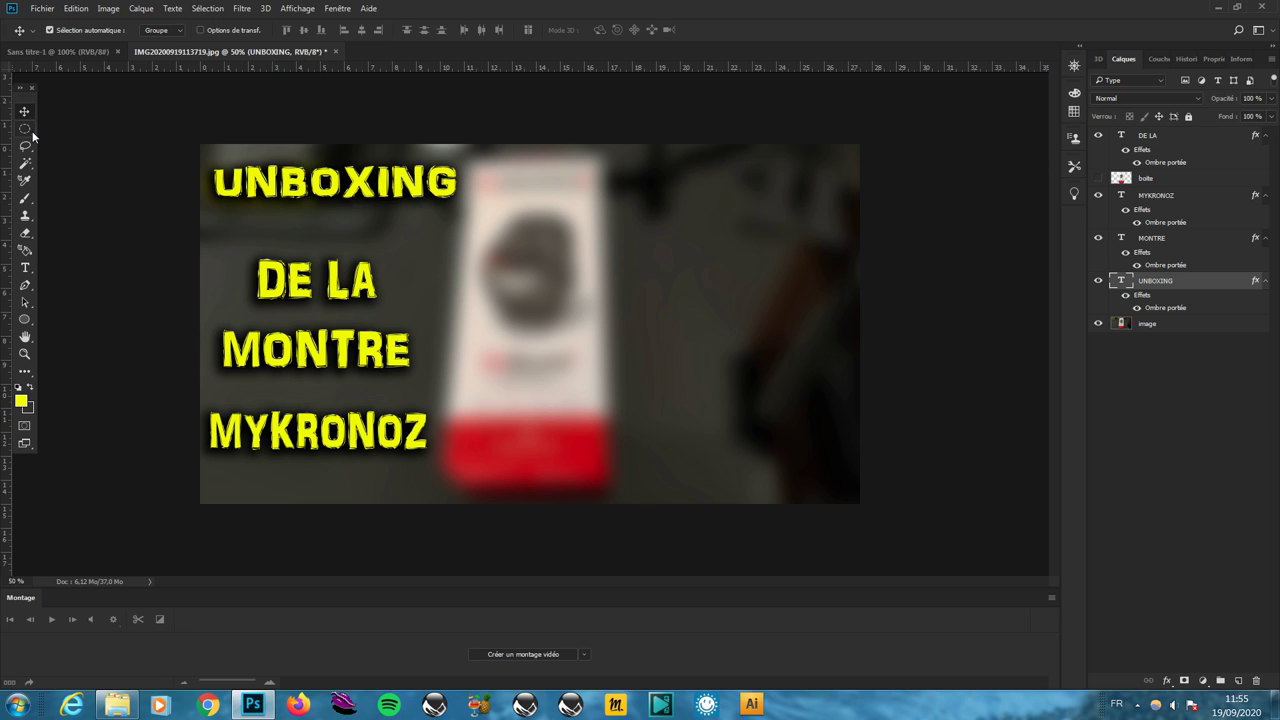
key("m")
right_click(292, 197)
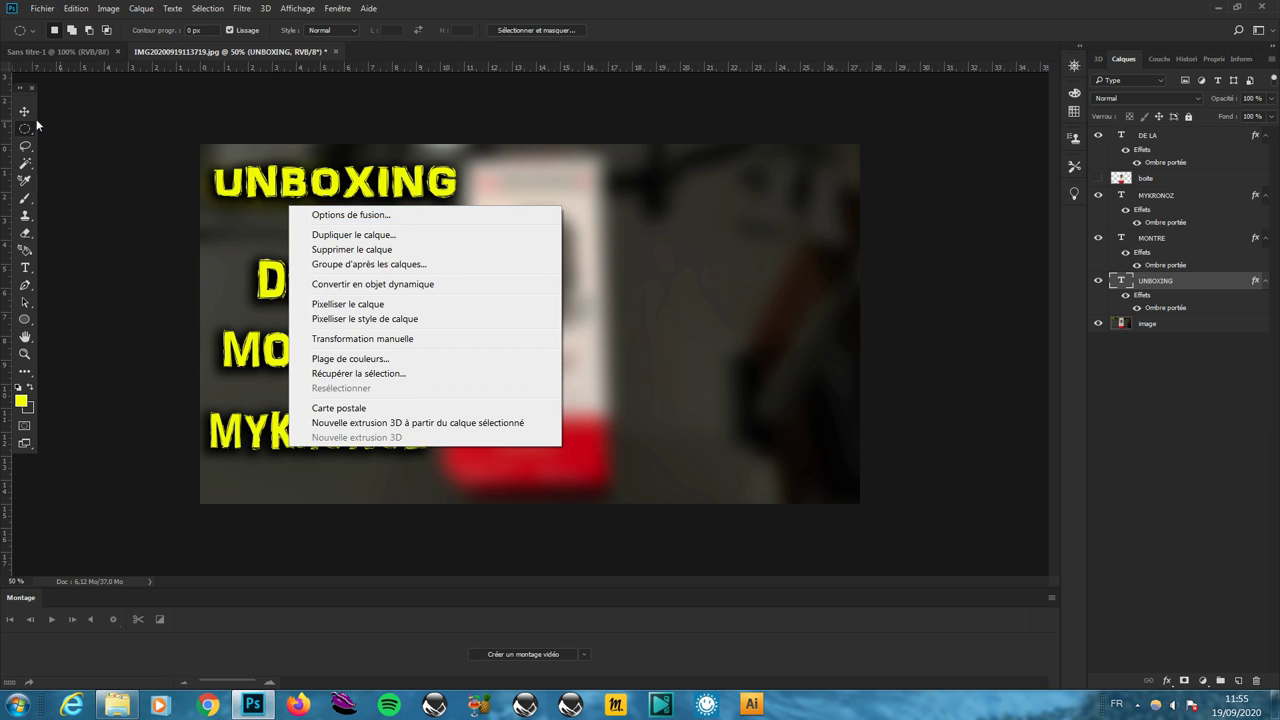
left_click(290, 190)
right_click(290, 190)
left_click(365, 323)
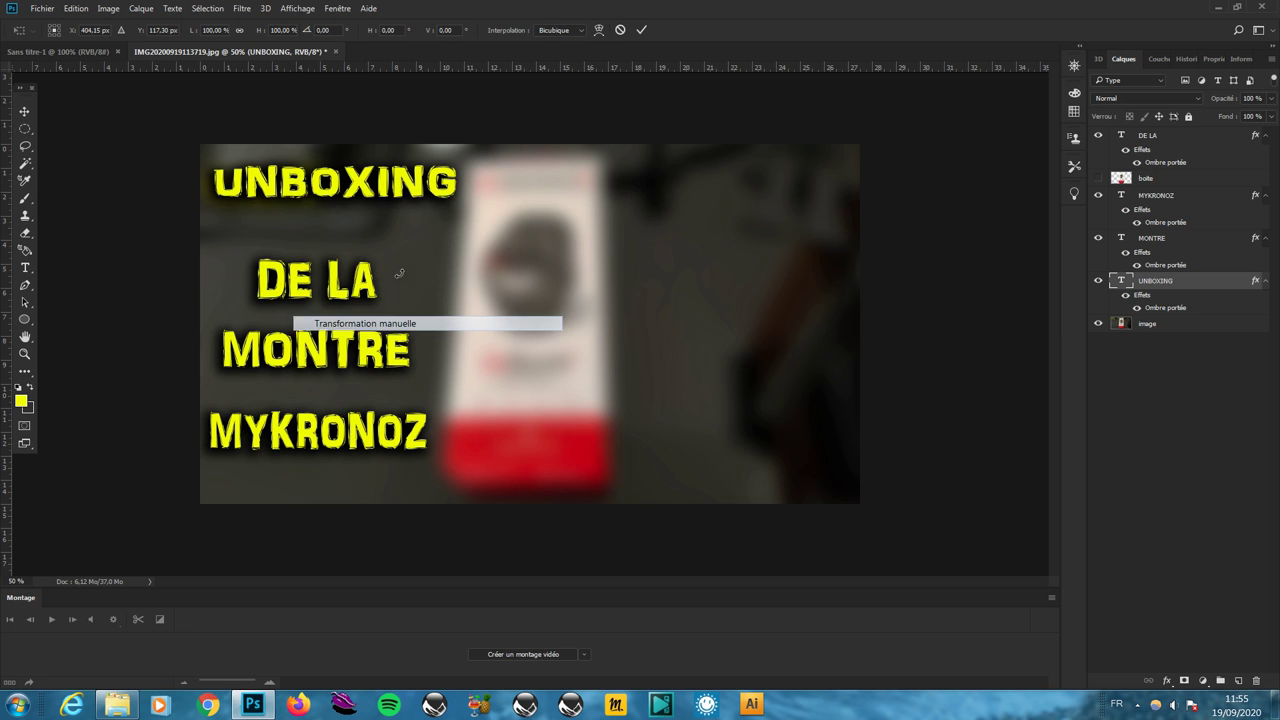
left_click_drag(335, 214, 335, 222)
mouse_move(336, 224)
left_mouse_down()
mouse_move(355, 203)
mouse_move(327, 190)
left_mouse_up()
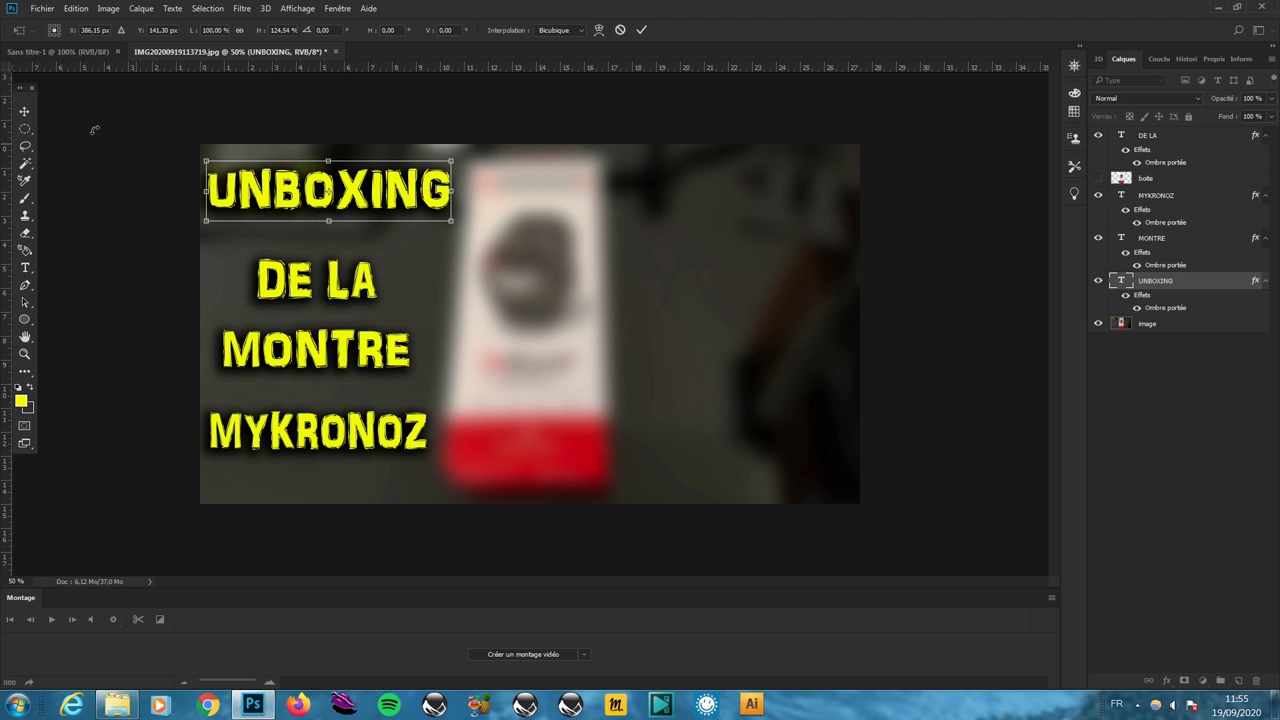
Step: Apply the UNBOXING stretch and nudge DE LA and MONTRE to even the spacing
left_click(26, 127)
left_click(608, 260)
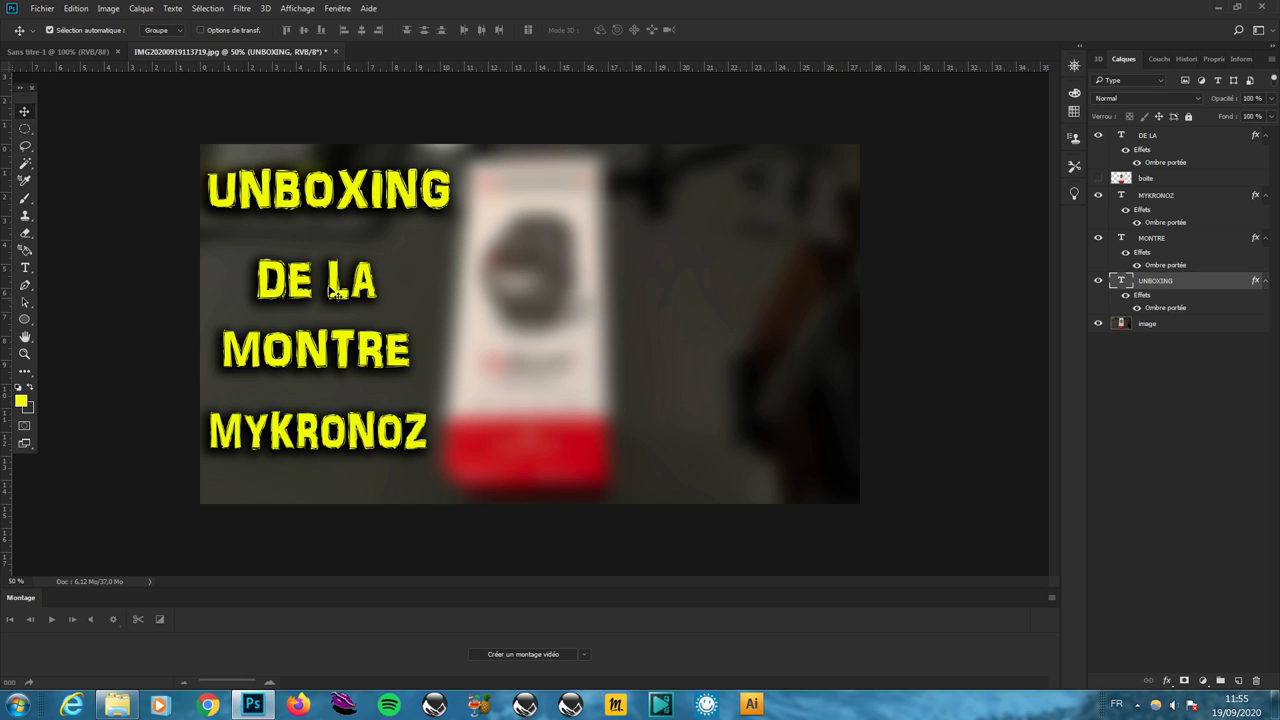
left_click_drag(331, 282, 336, 268)
left_click_drag(341, 365, 342, 361)
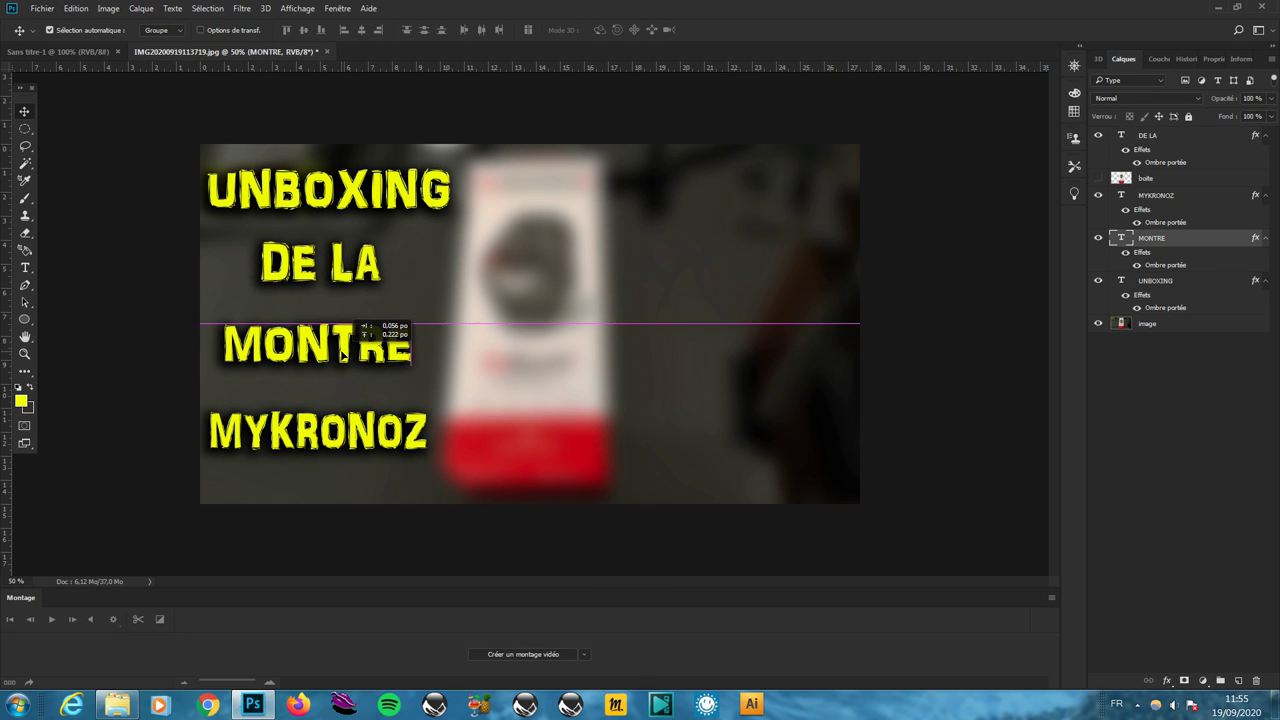
Step: Show the boite watch box layer and place an UNBOXING copy at the upper right
left_click(417, 206)
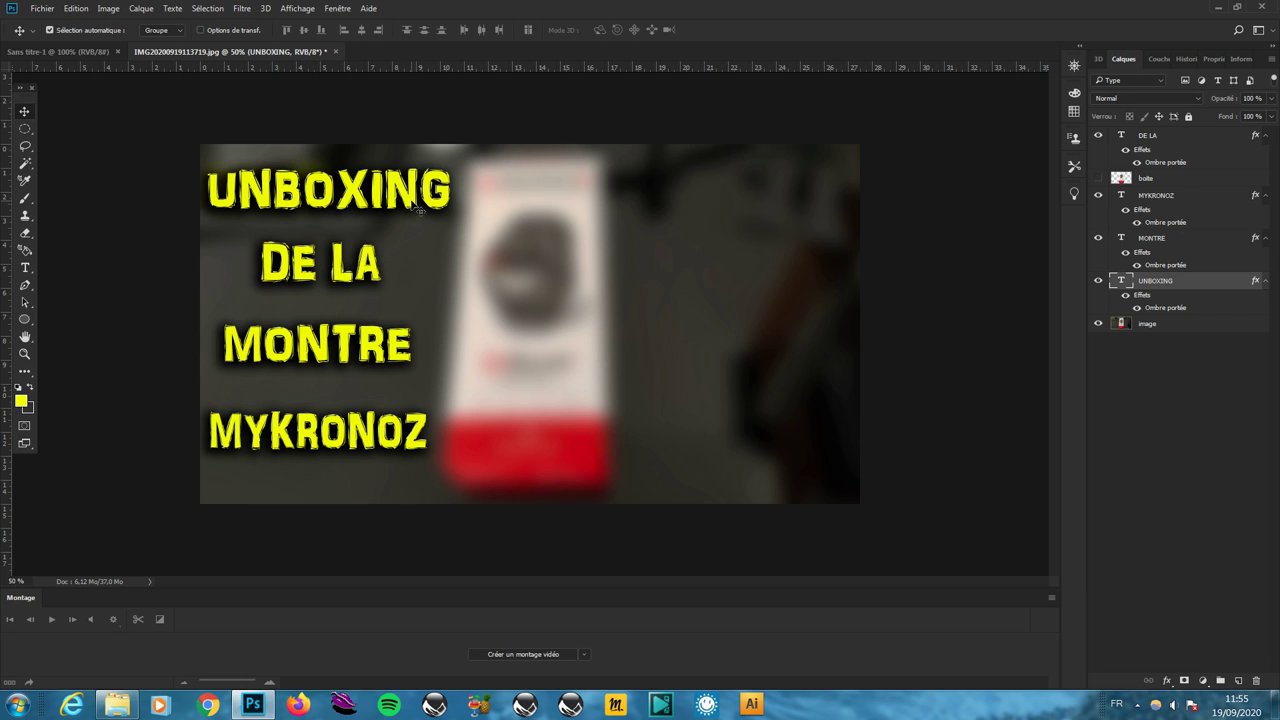
left_click(1098, 178)
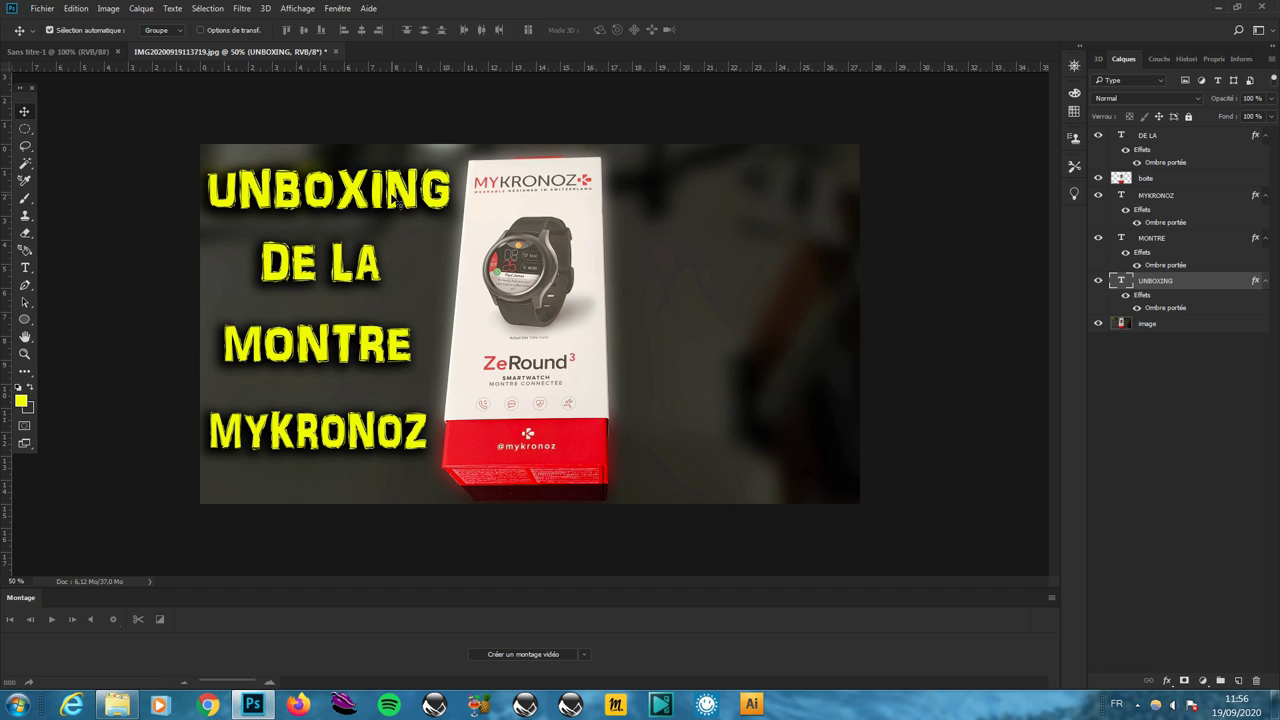
key("ctrl")
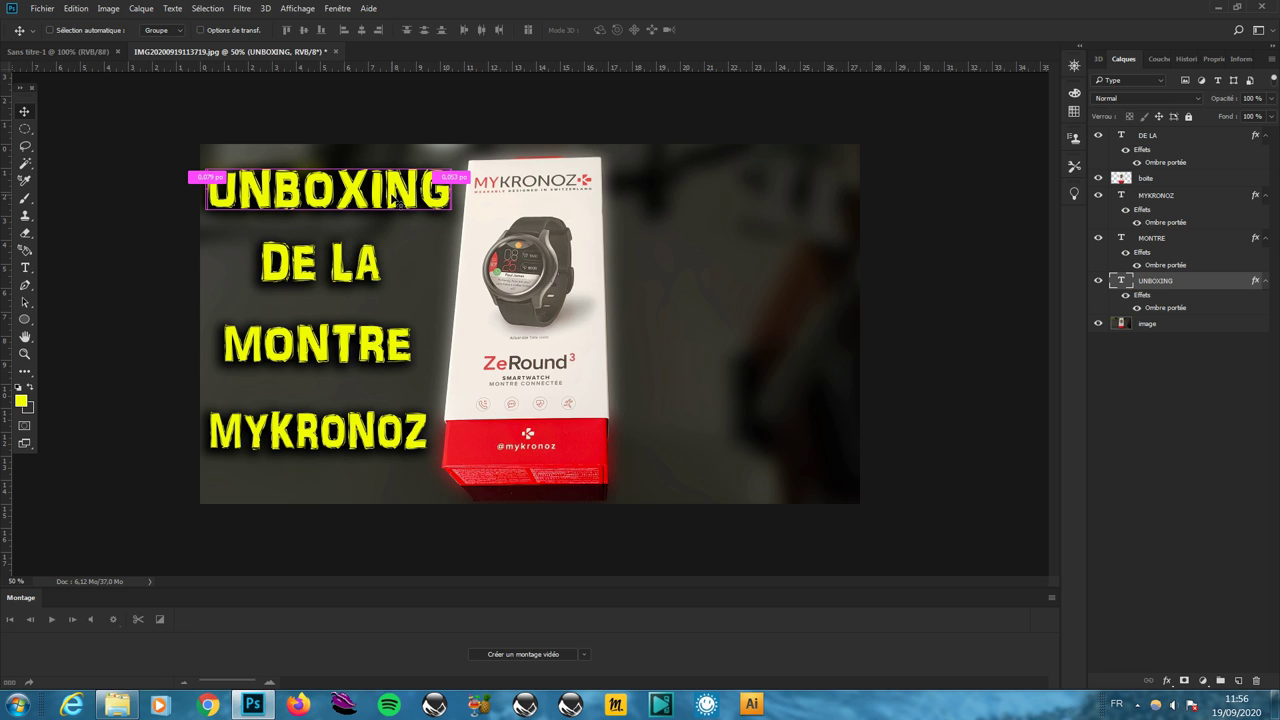
mouse_move(397, 202)
left_mouse_down()
mouse_move(601, 334)
mouse_move(880, 224)
left_mouse_up()
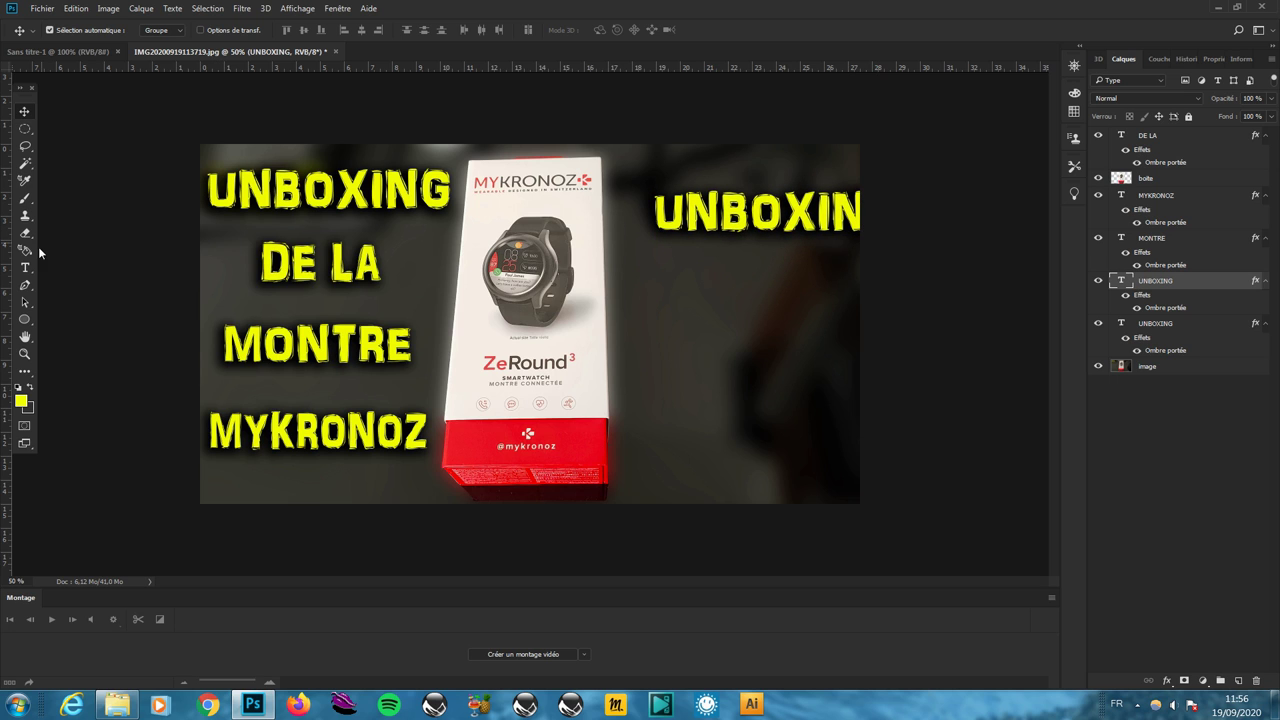
Step: Retype the copied text as 'ZEROUND' and move it beside the watch box
left_click(25, 268)
double_click(654, 215)
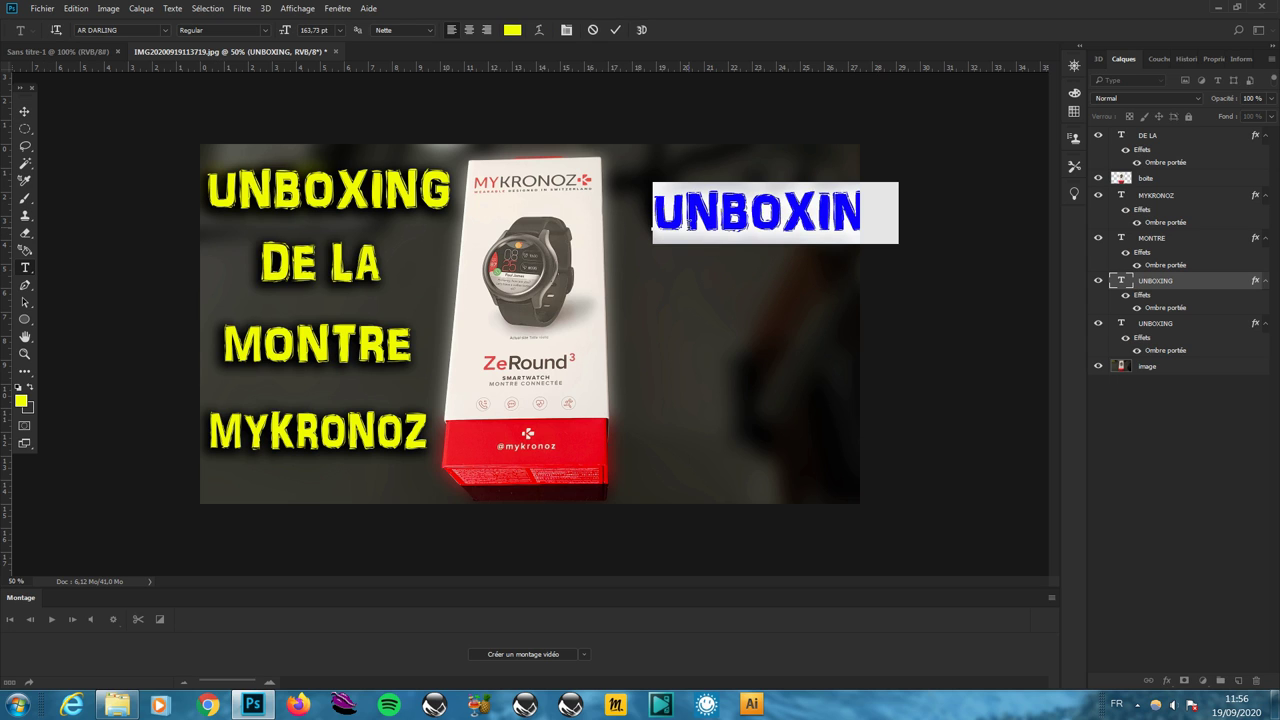
type("Z")
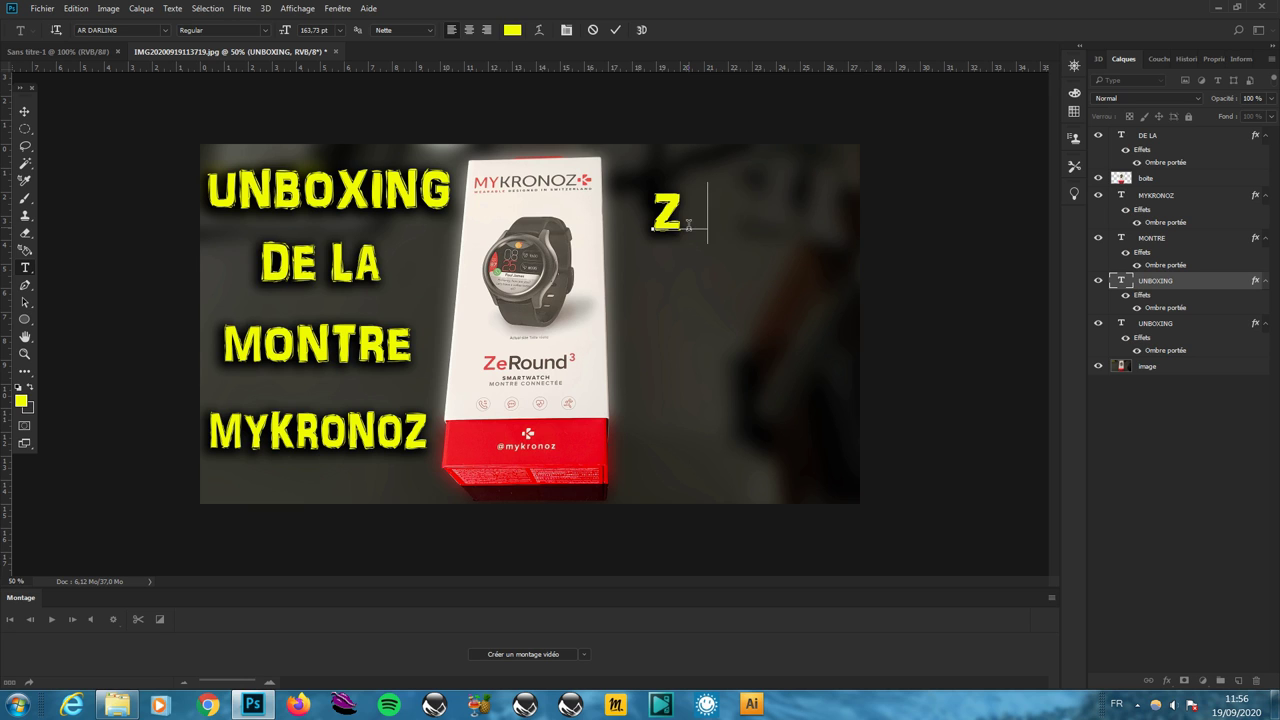
type("EROUND")
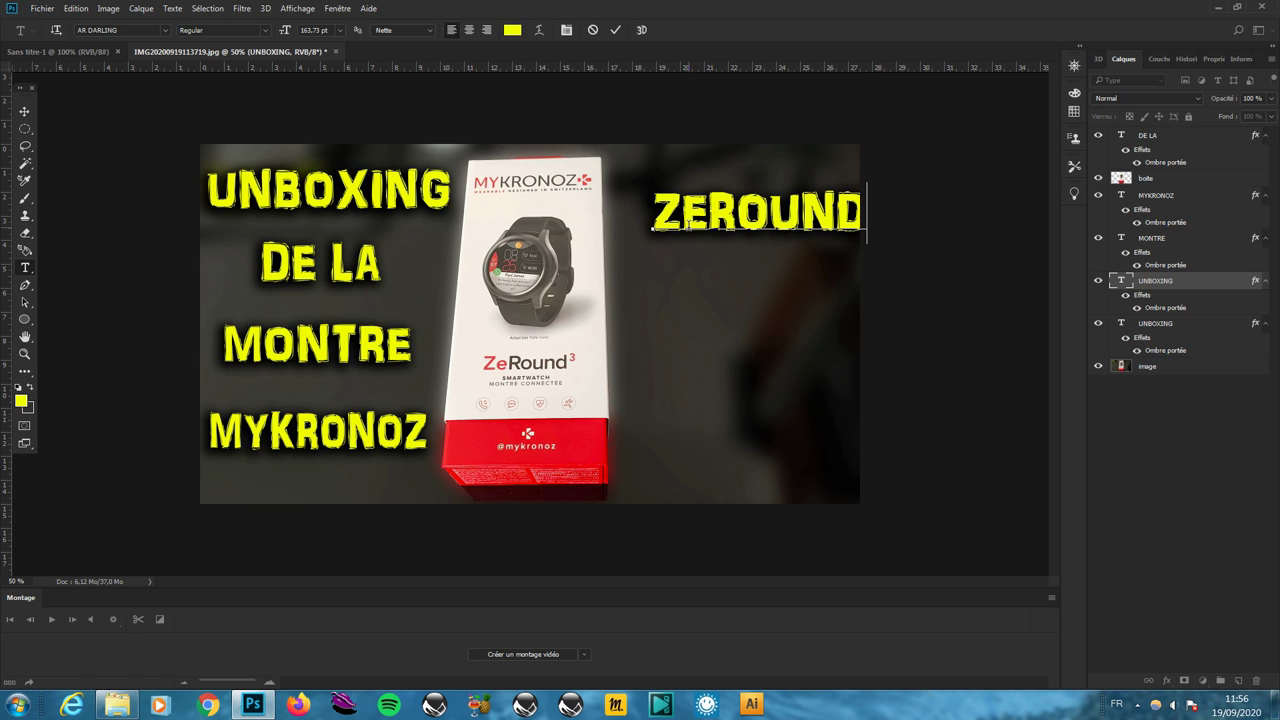
left_click(24, 111)
mouse_move(745, 218)
left_mouse_down()
mouse_move(707, 243)
mouse_move(718, 243)
left_mouse_up()
Step: Stretch ZEROUND to about 110% width and 170% height and apply the transform
right_click(761, 253)
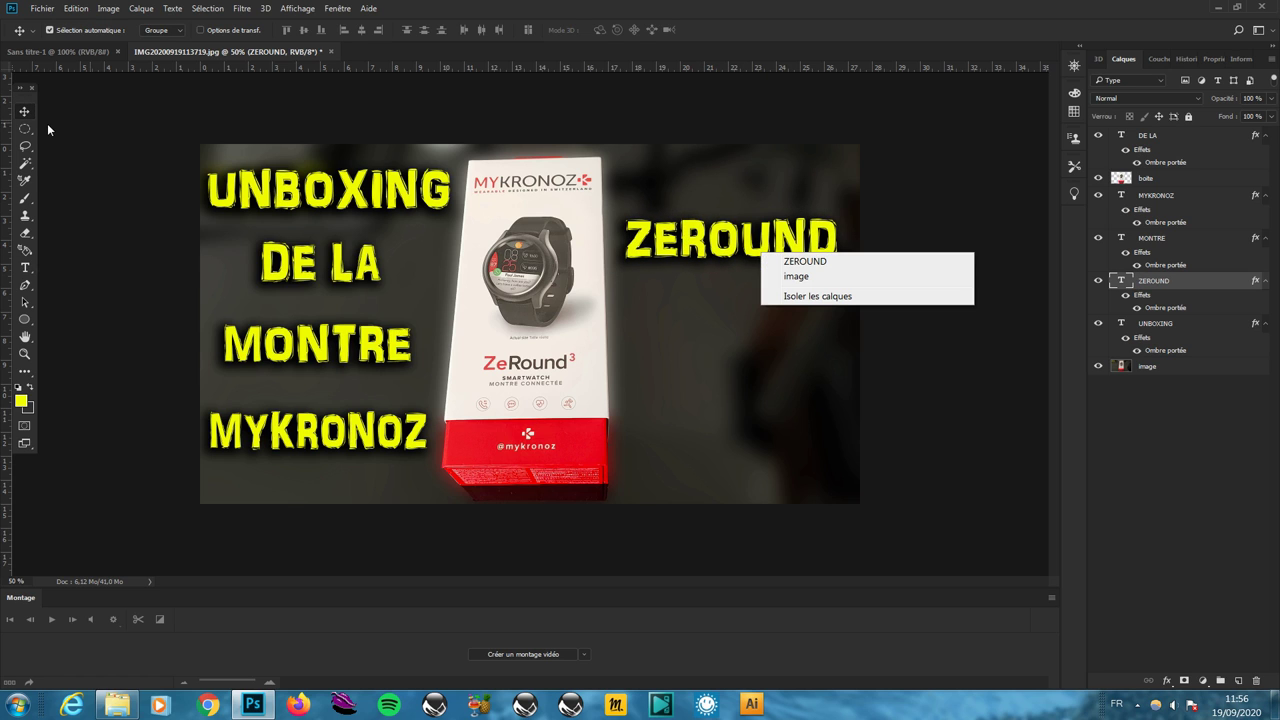
key("Escape")
key("m")
right_click(708, 240)
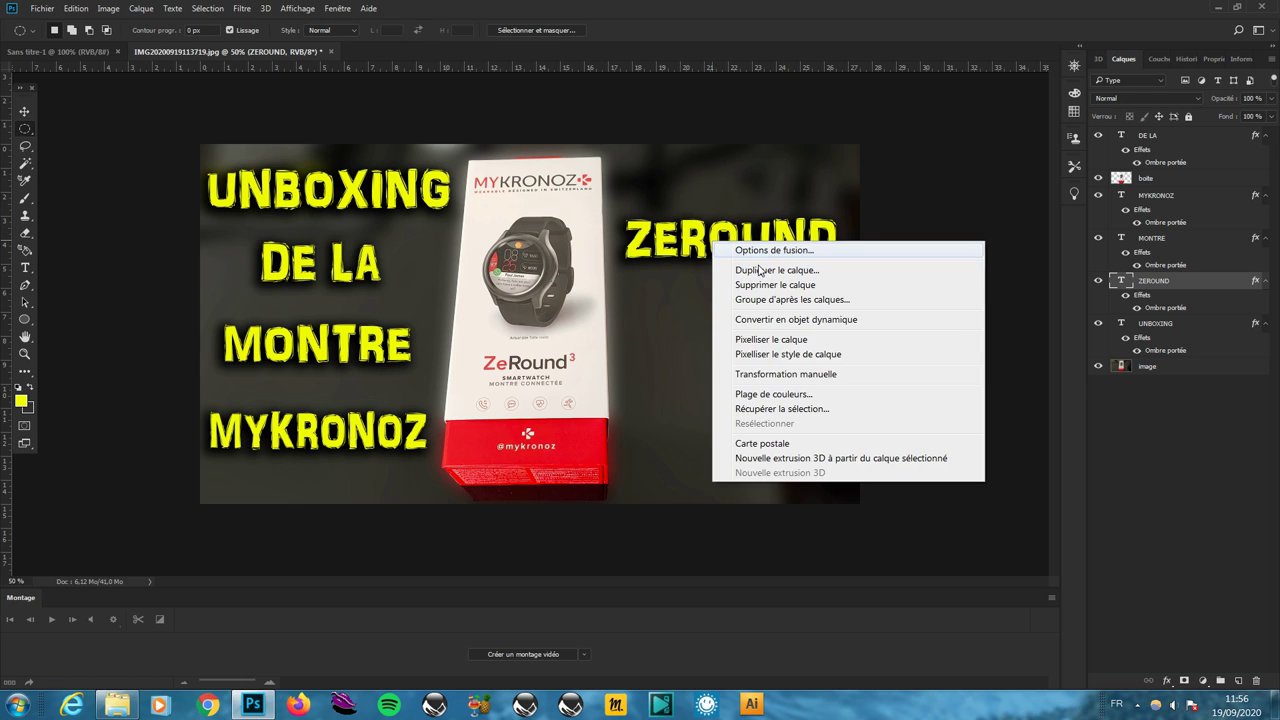
left_click(800, 374)
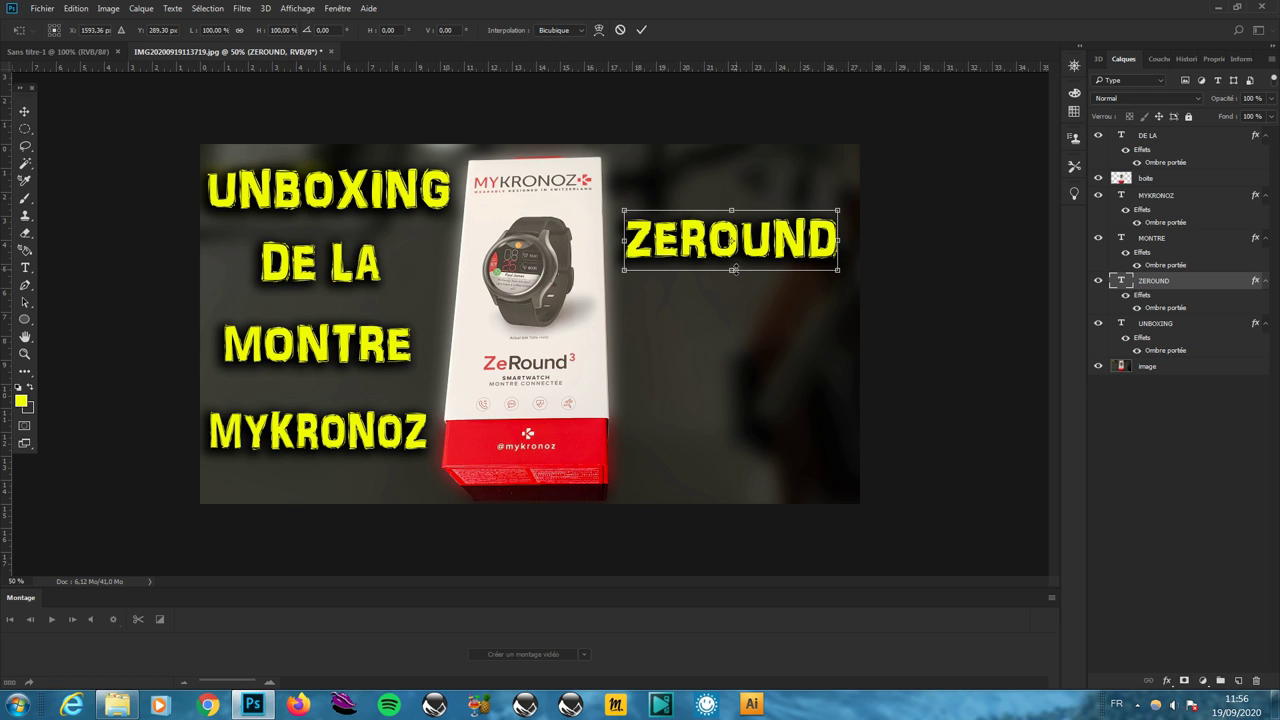
left_click_drag(736, 270, 741, 317)
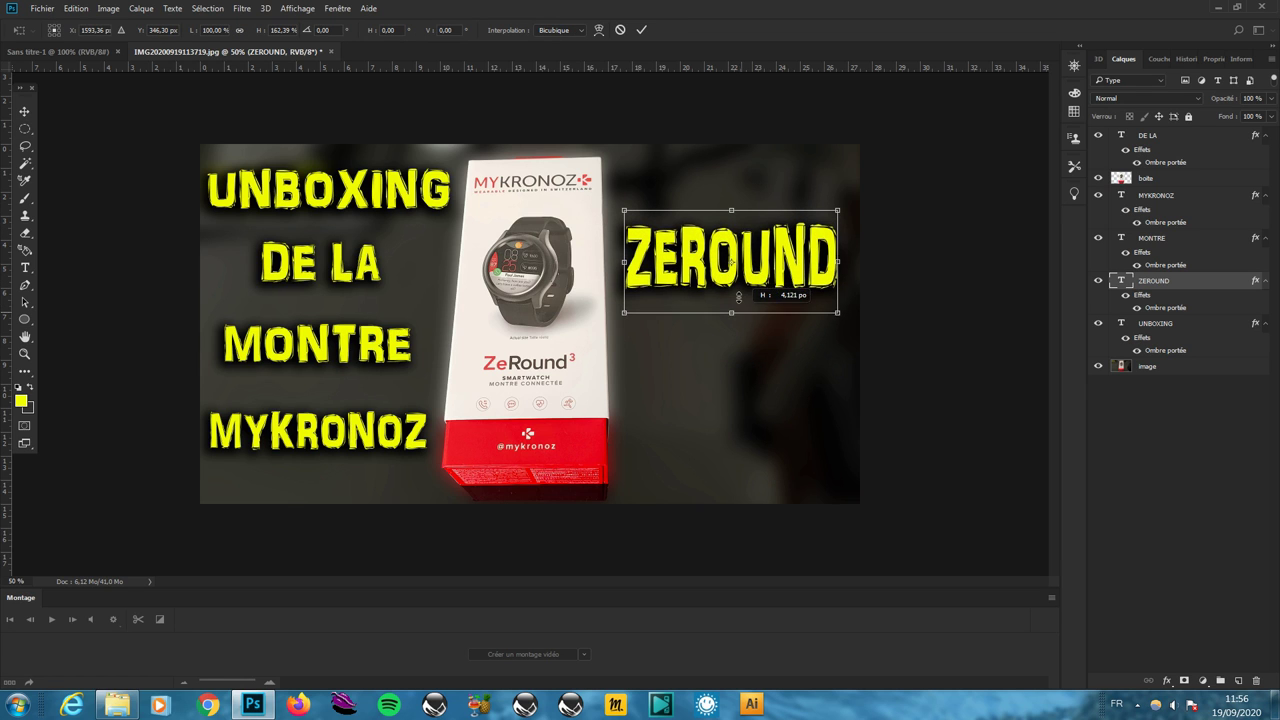
left_click_drag(839, 259, 856, 262)
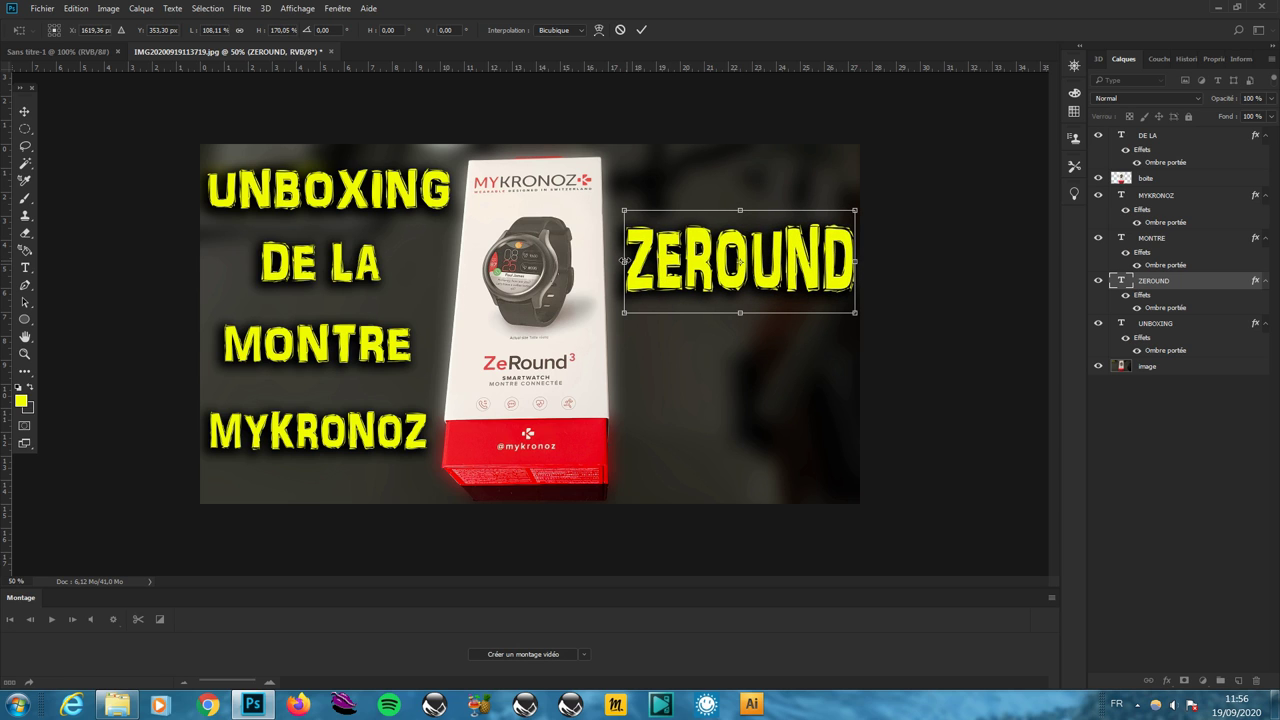
left_click_drag(625, 261, 620, 260)
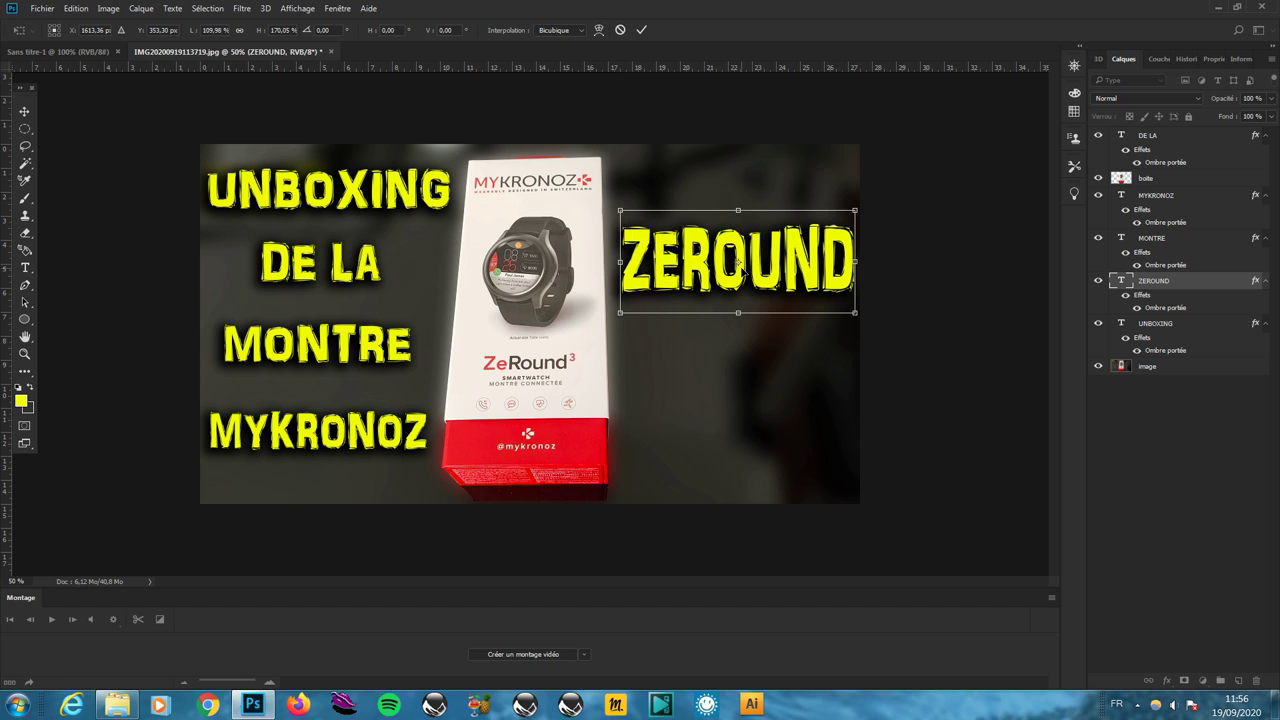
left_click(25, 113)
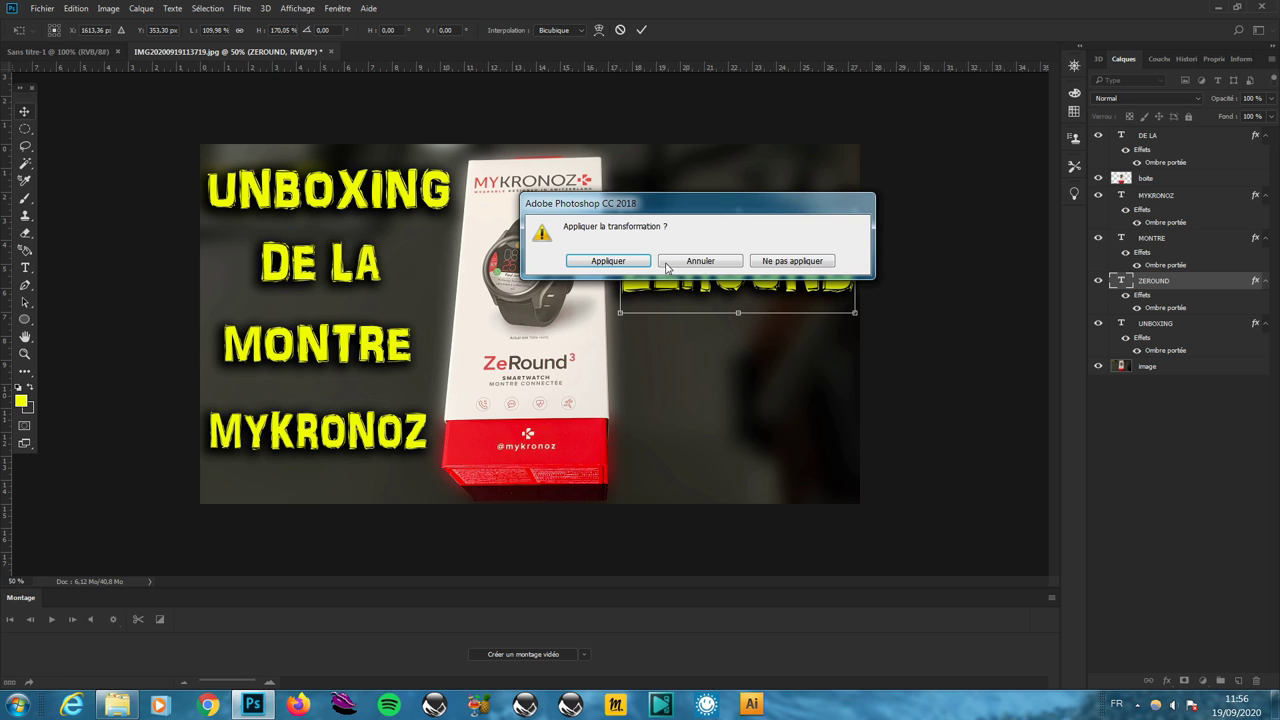
left_click(610, 263)
key("ctrl")
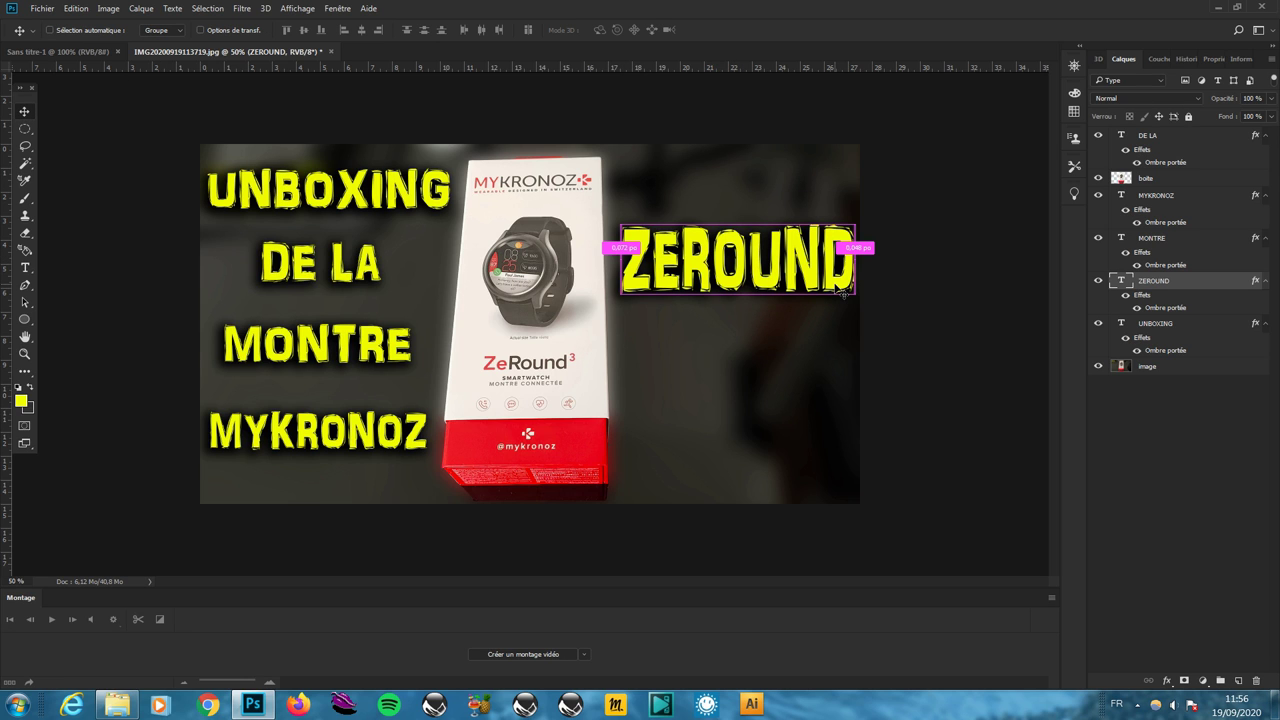
Step: Copy ZEROUND lower down and retype the copy as '3'
mouse_move(840, 292)
left_mouse_down()
mouse_move(789, 393)
mouse_move(882, 377)
left_mouse_up()
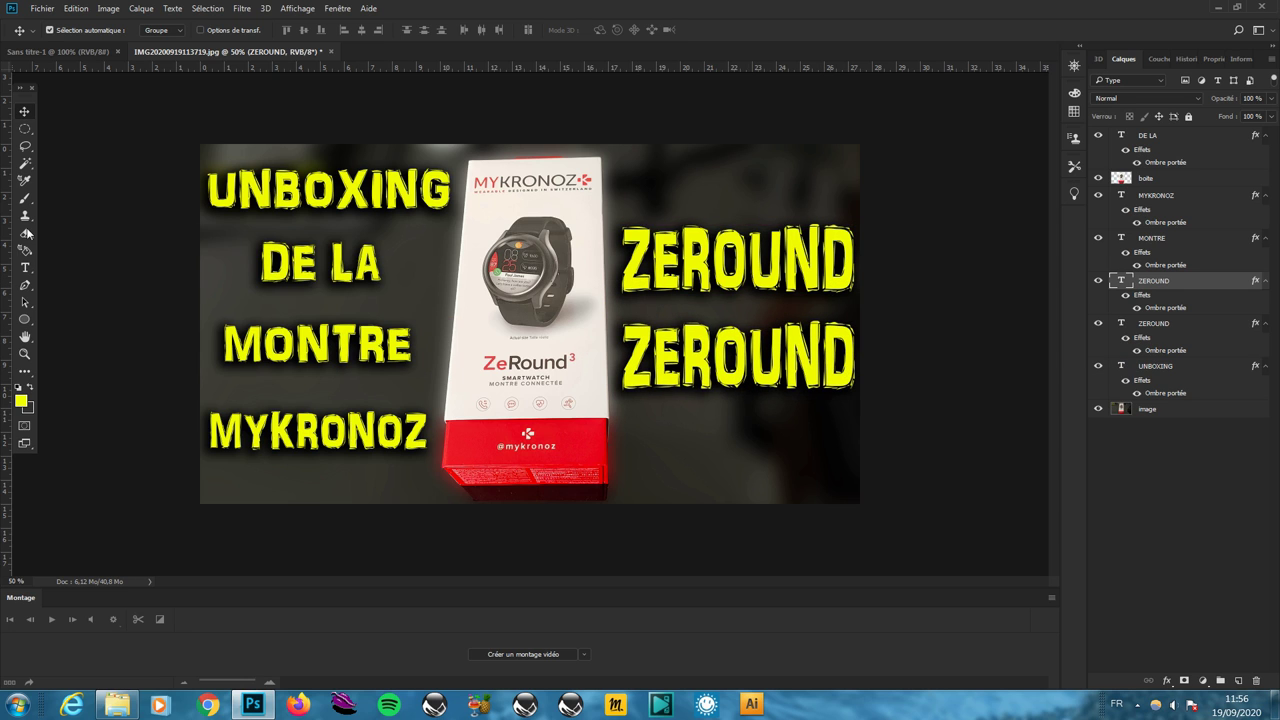
left_click(25, 268)
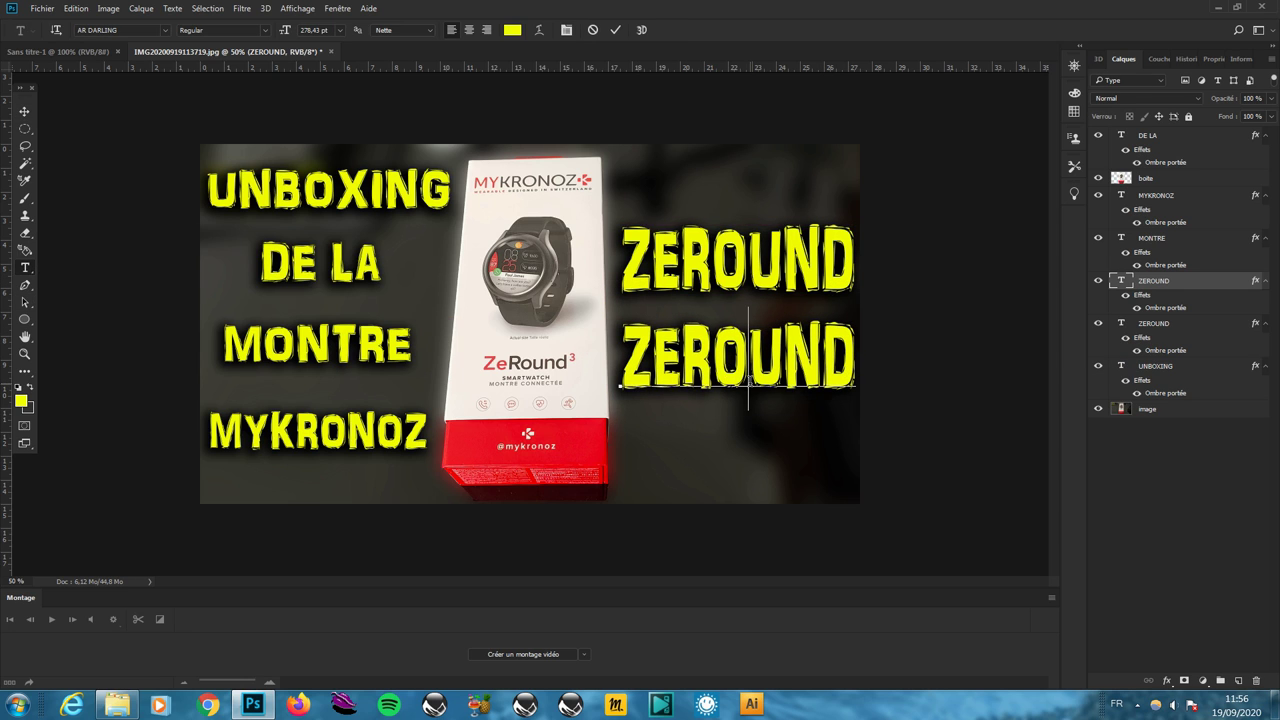
left_click_drag(855, 365, 620, 383)
type("3")
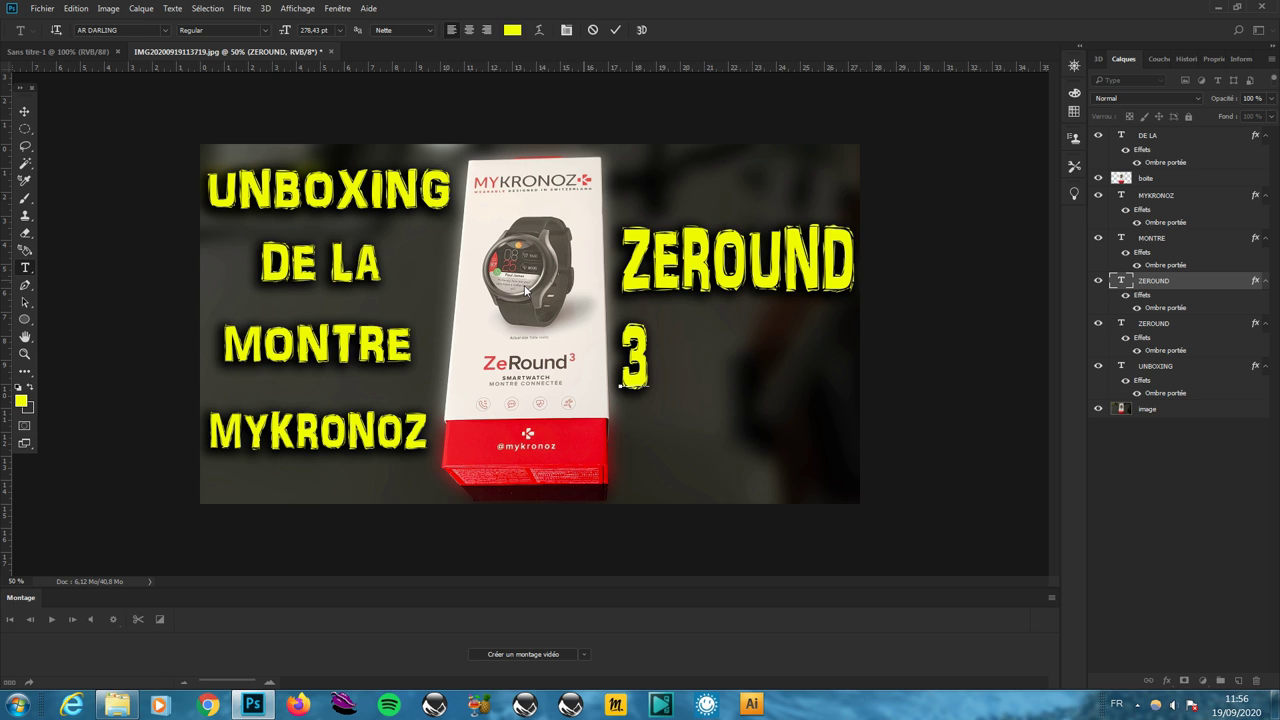
left_click(24, 112)
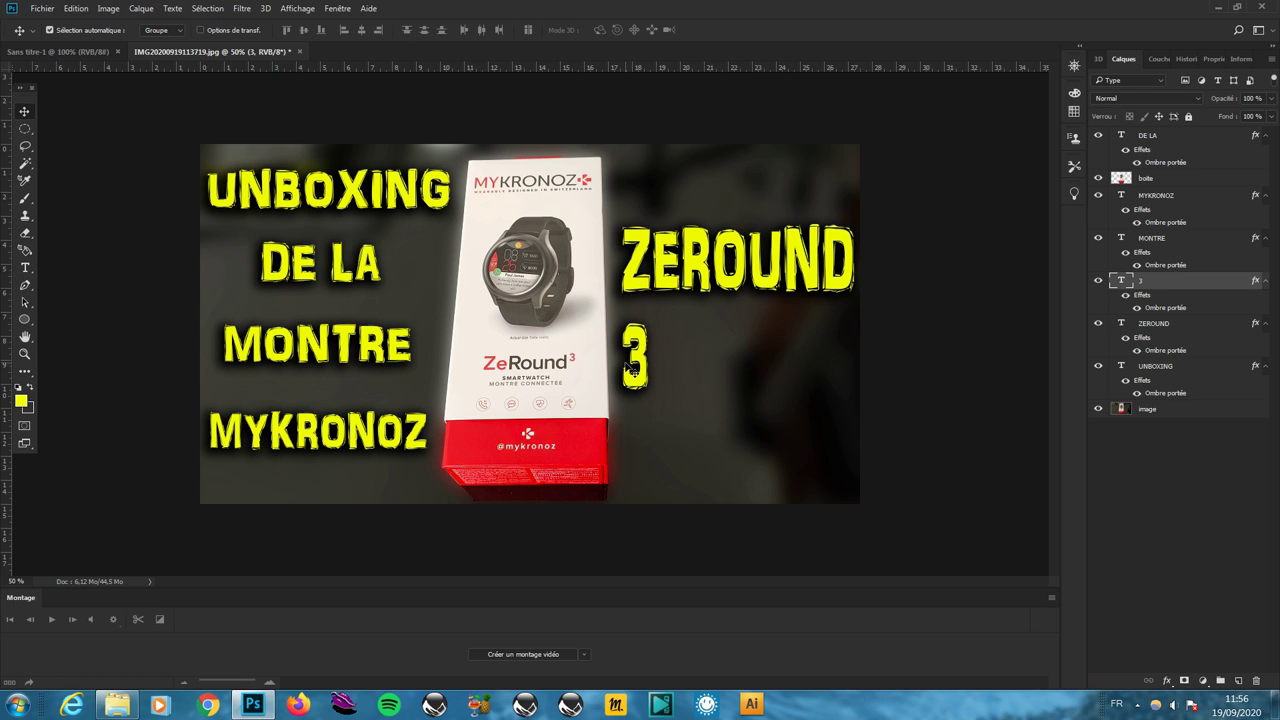
Step: Centre the 3 beneath ZEROUND and shift ZEROUND slightly left and down
left_click_drag(666, 366, 735, 371)
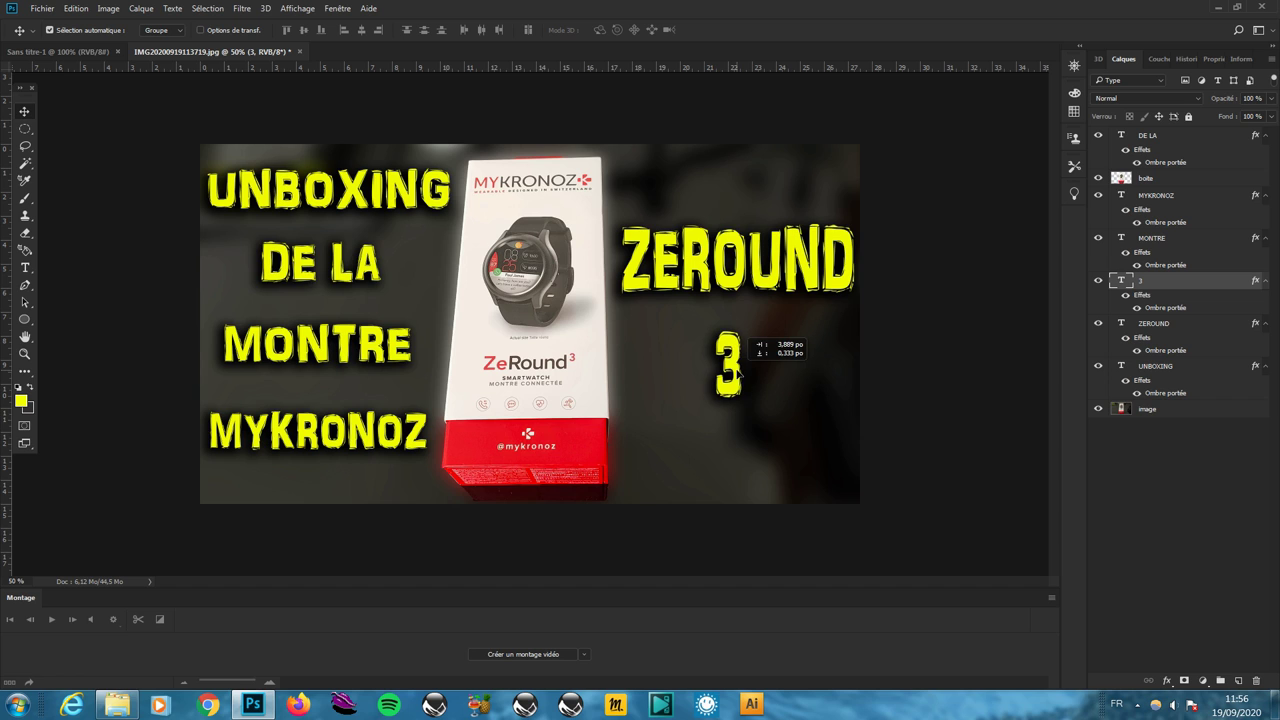
left_click_drag(736, 372, 738, 372)
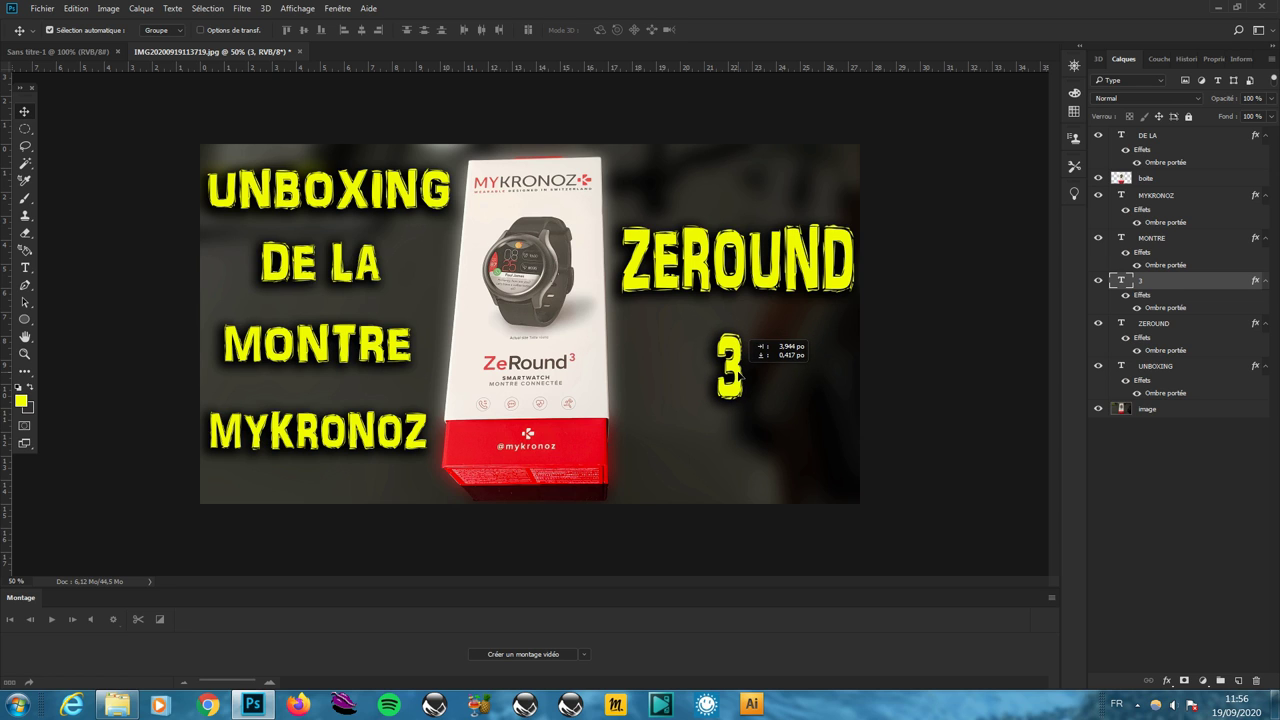
left_click(737, 288)
left_click_drag(738, 288, 734, 297)
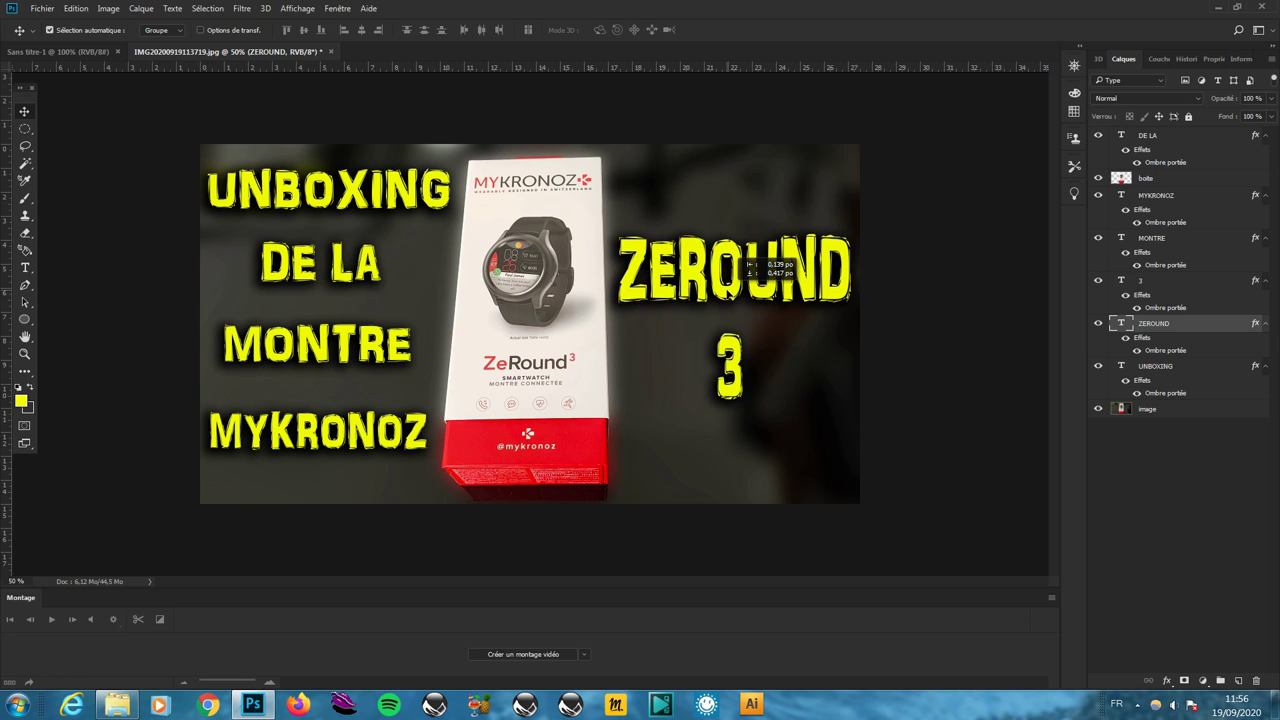
left_click(742, 388)
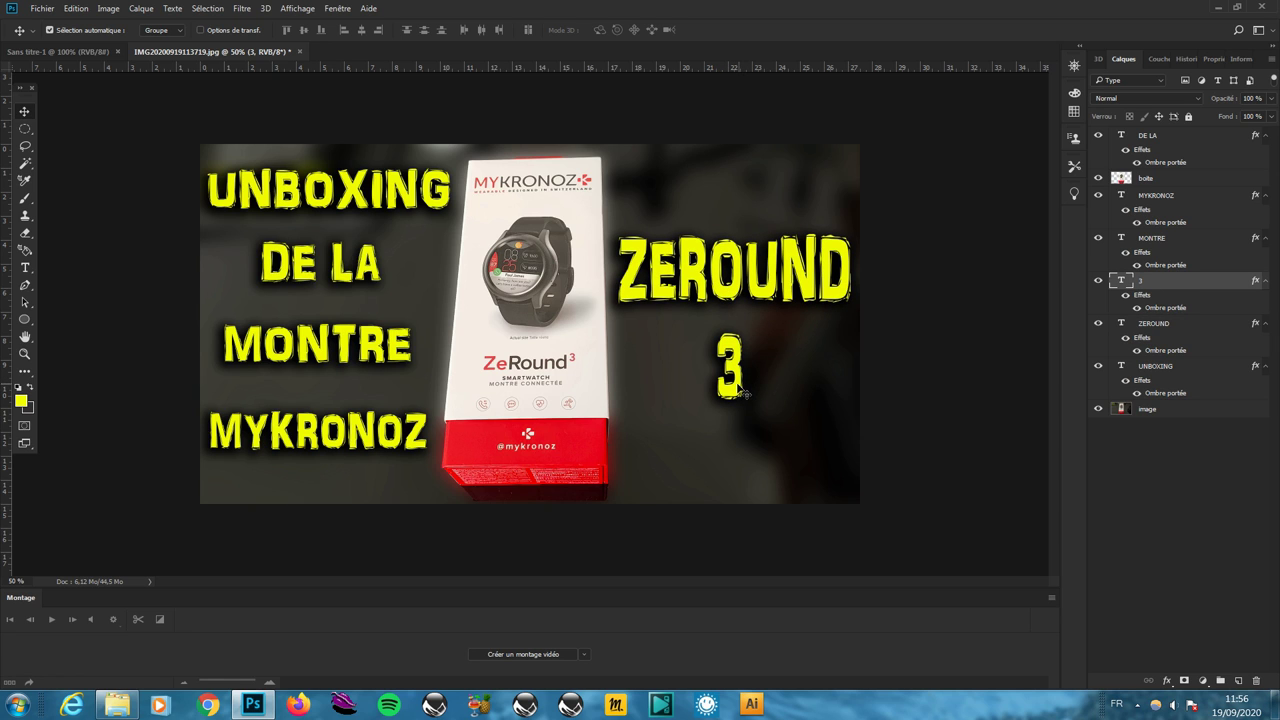
right_click(740, 391)
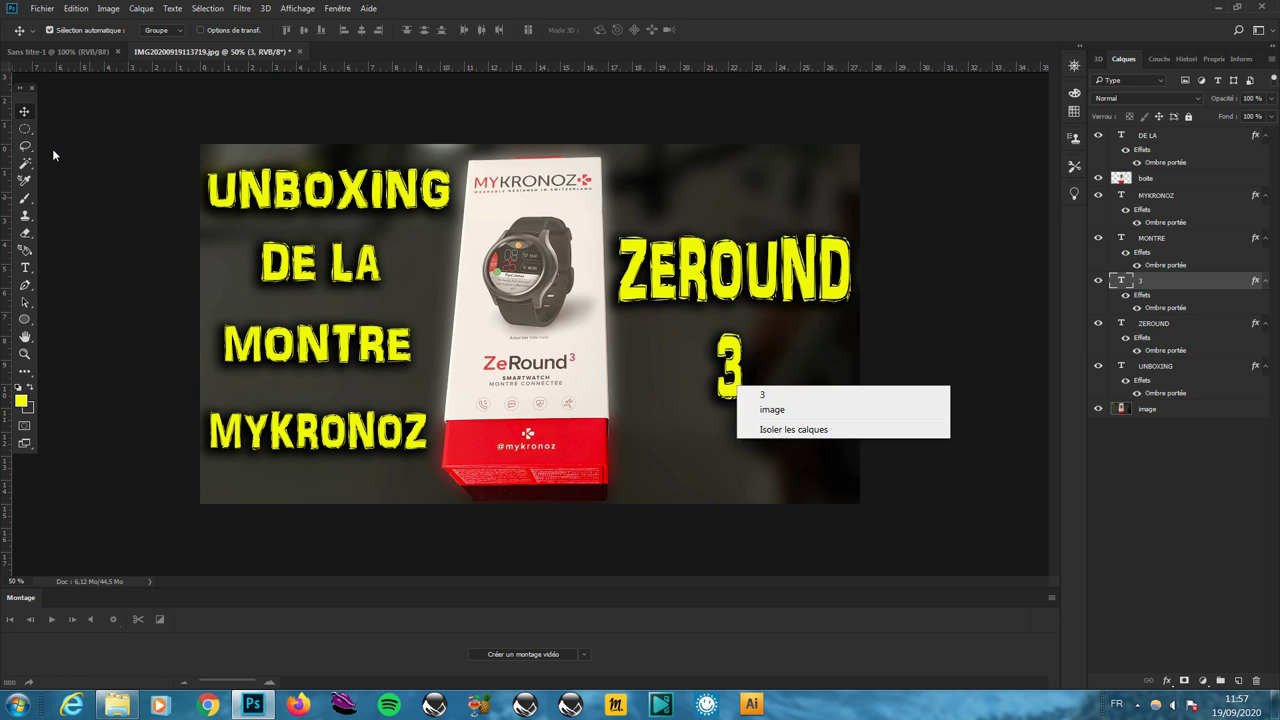
Step: Stretch the yellow 3 to about 210% width, centre it under ZEROUND, and apply
left_click(25, 129)
right_click(738, 388)
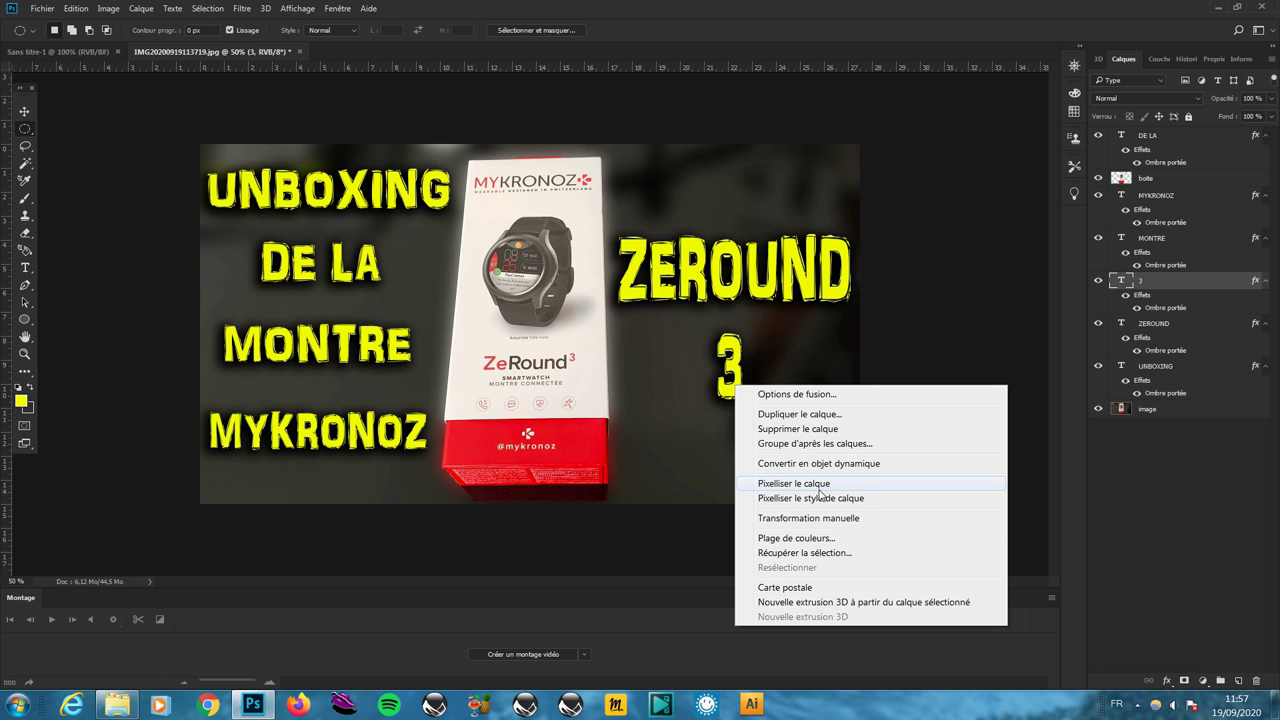
left_click(815, 518)
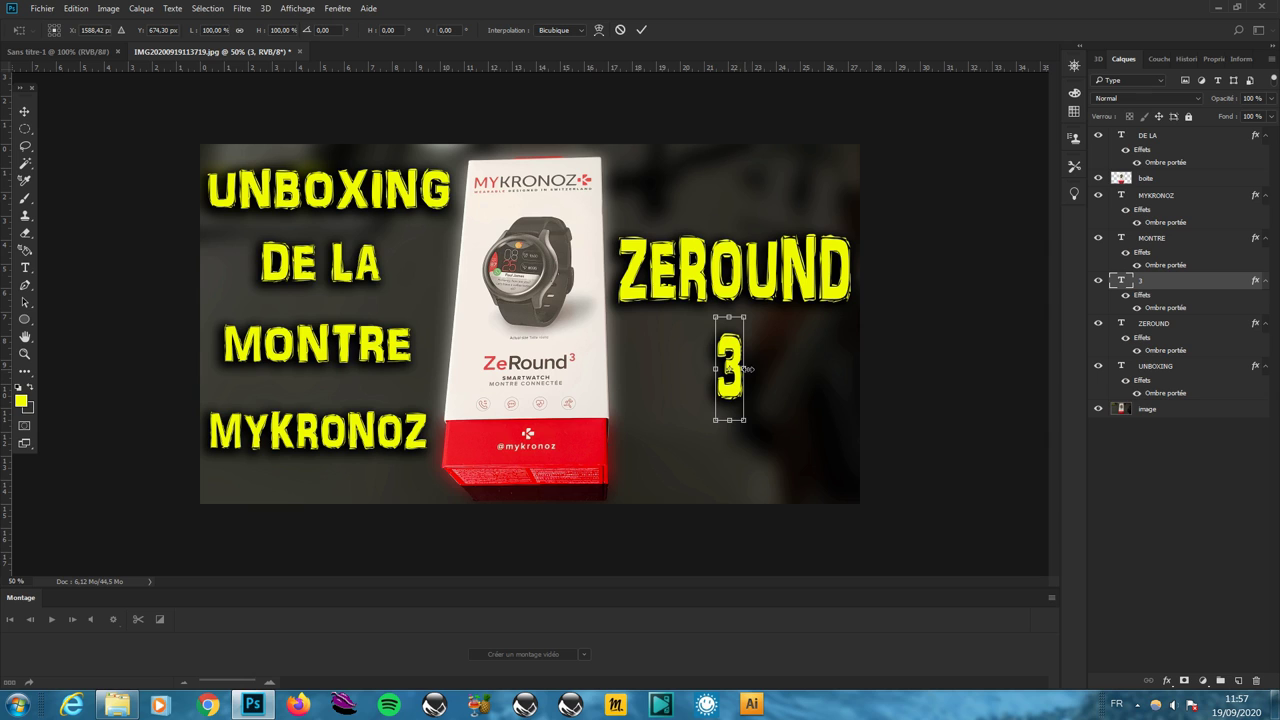
mouse_move(745, 369)
left_mouse_down()
mouse_move(771, 369)
mouse_move(710, 368)
left_mouse_up()
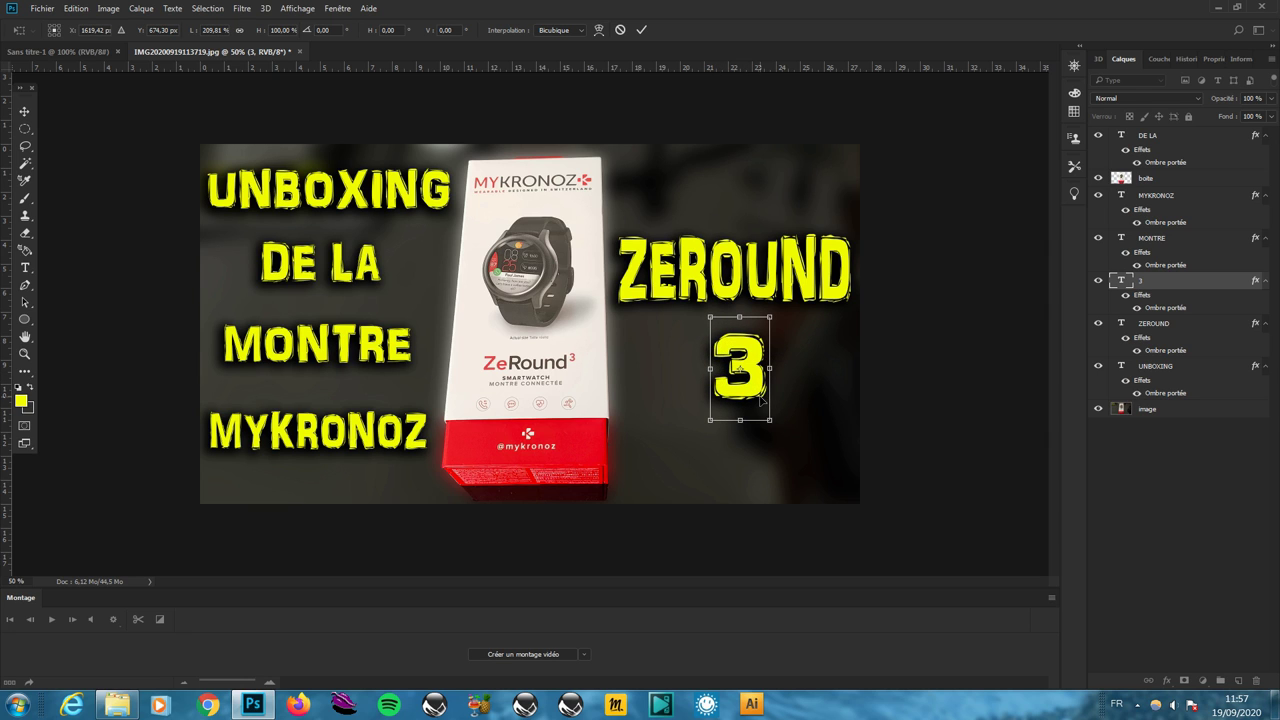
left_click_drag(758, 398, 743, 404)
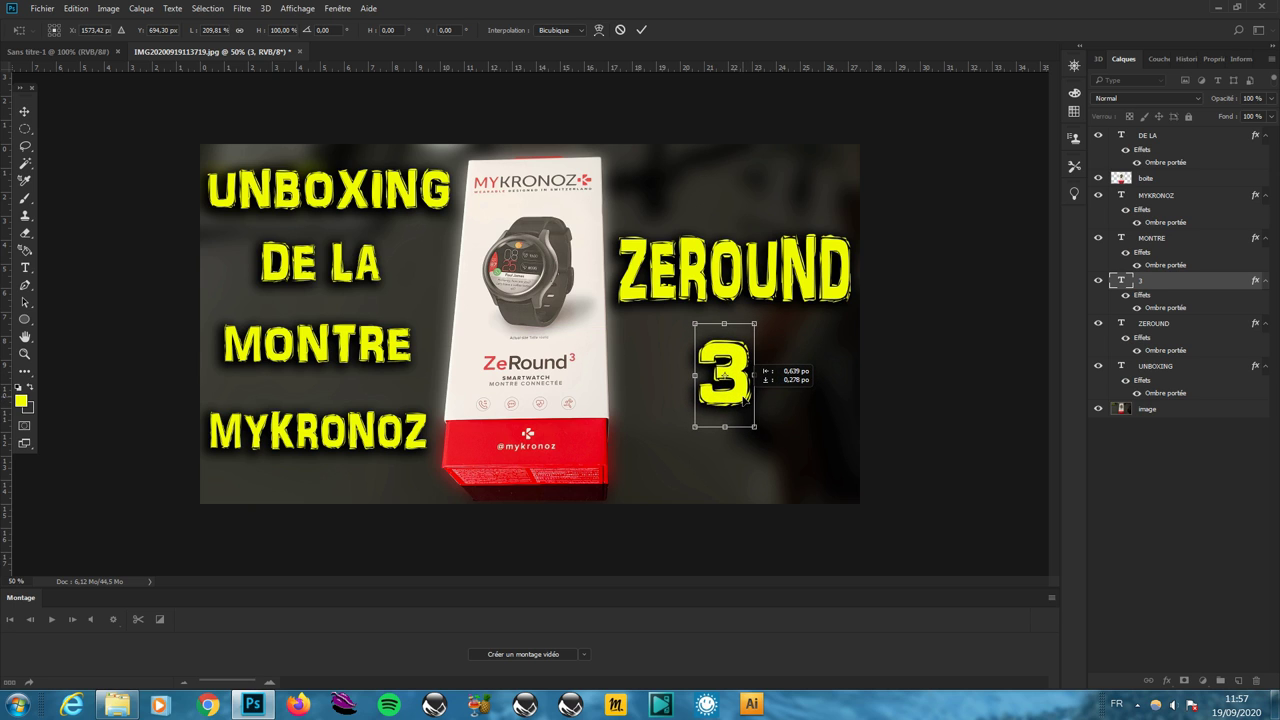
left_click(24, 111)
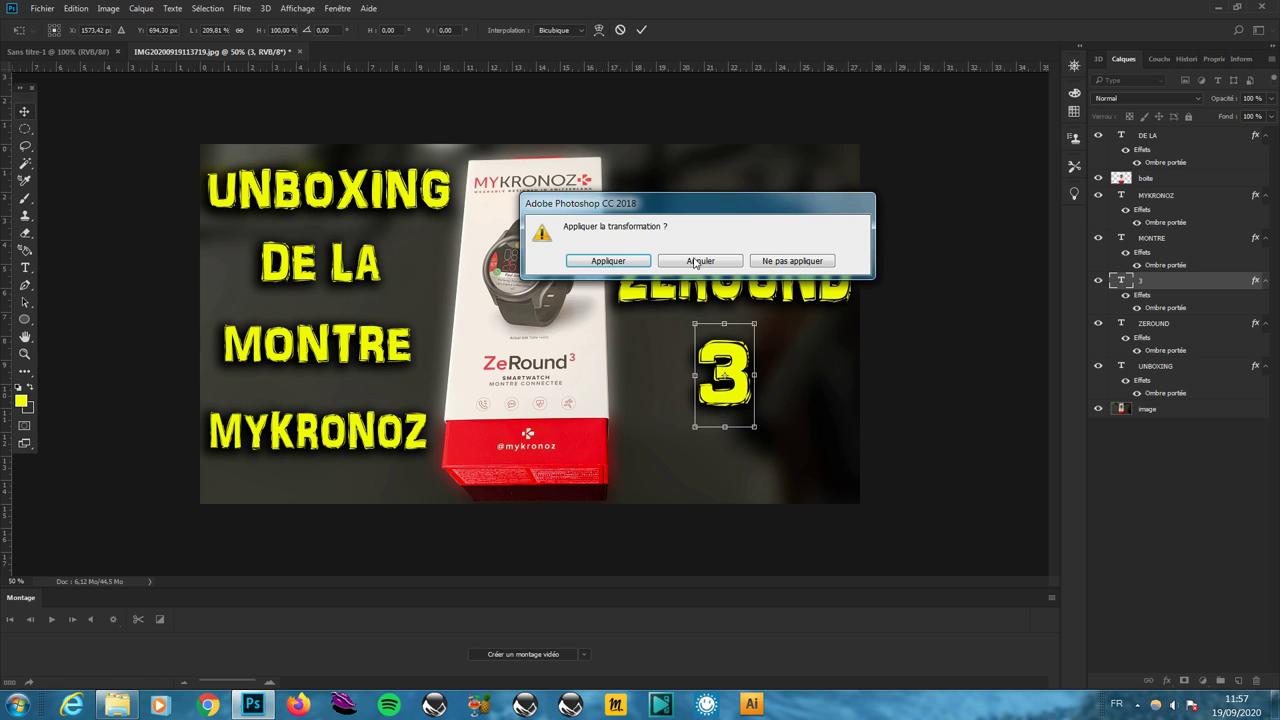
left_click(607, 261)
Step: Zoom out to see the whole thumbnail and bring up the Fichier menu
key("z")
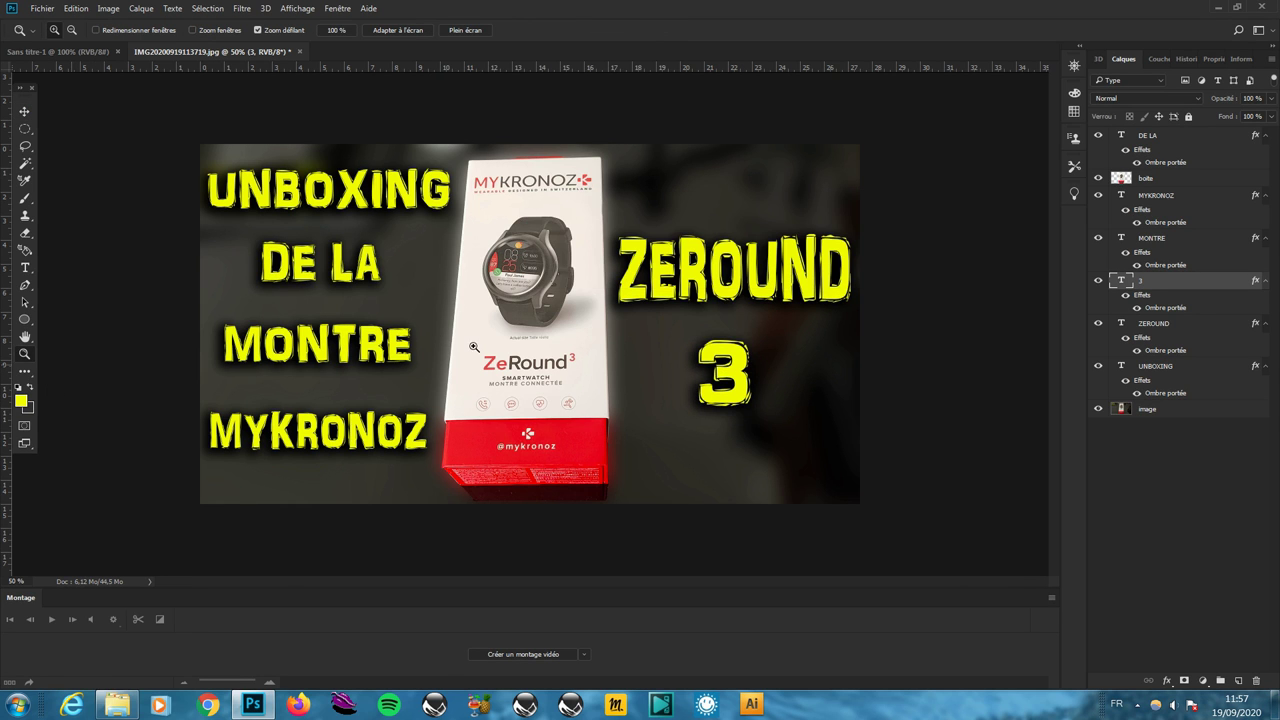
left_click(523, 341, "alt")
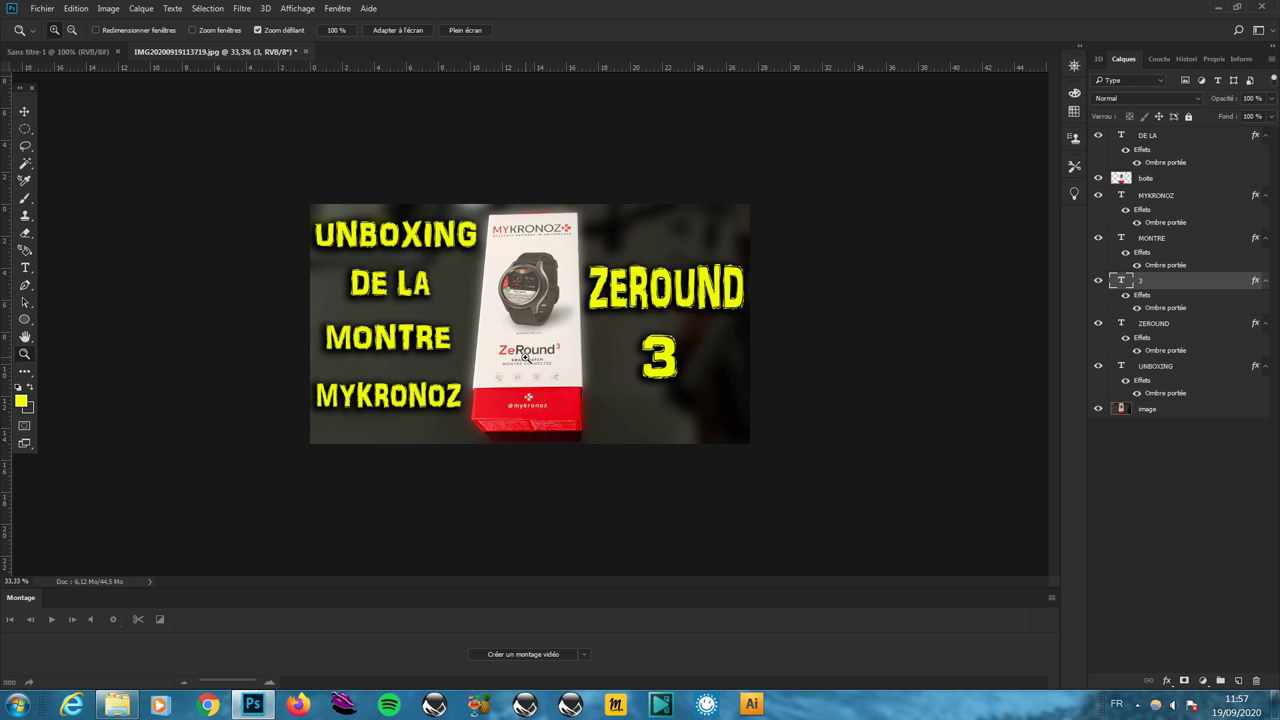
left_click(38, 9)
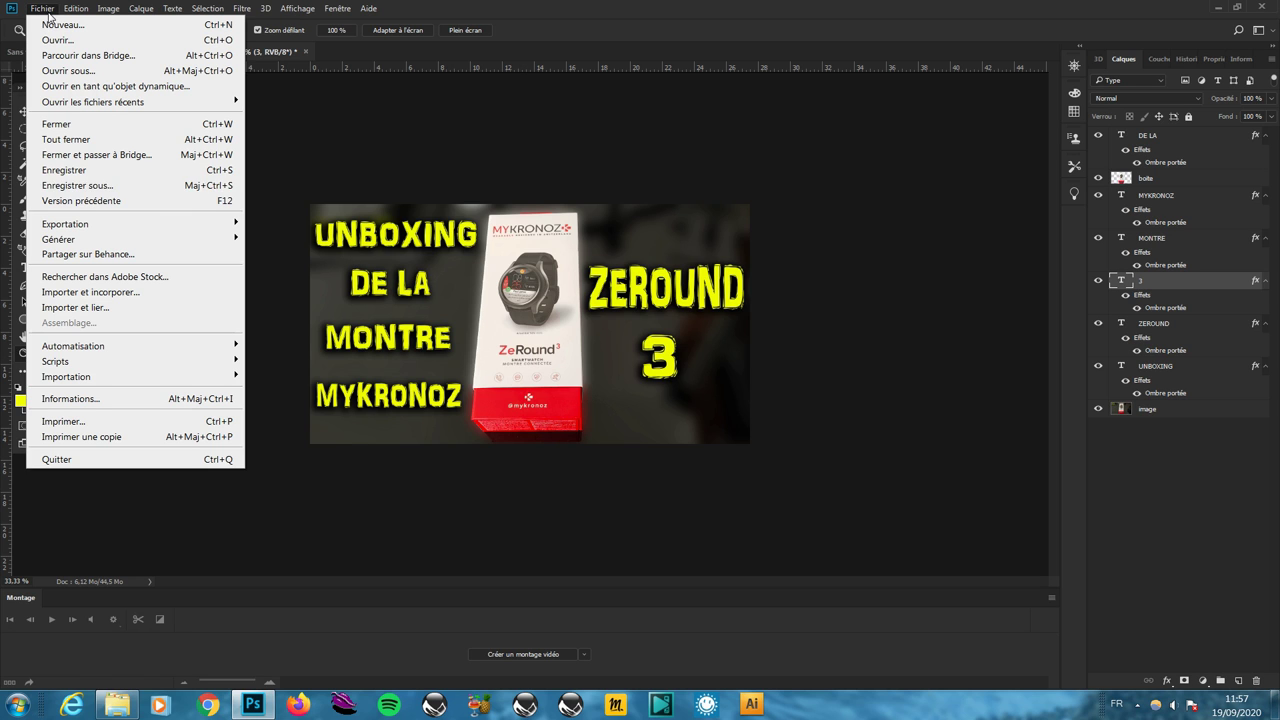
Step: Save a JPEG copy named Zeround3pres, accepting the JPEG options
left_click(131, 187)
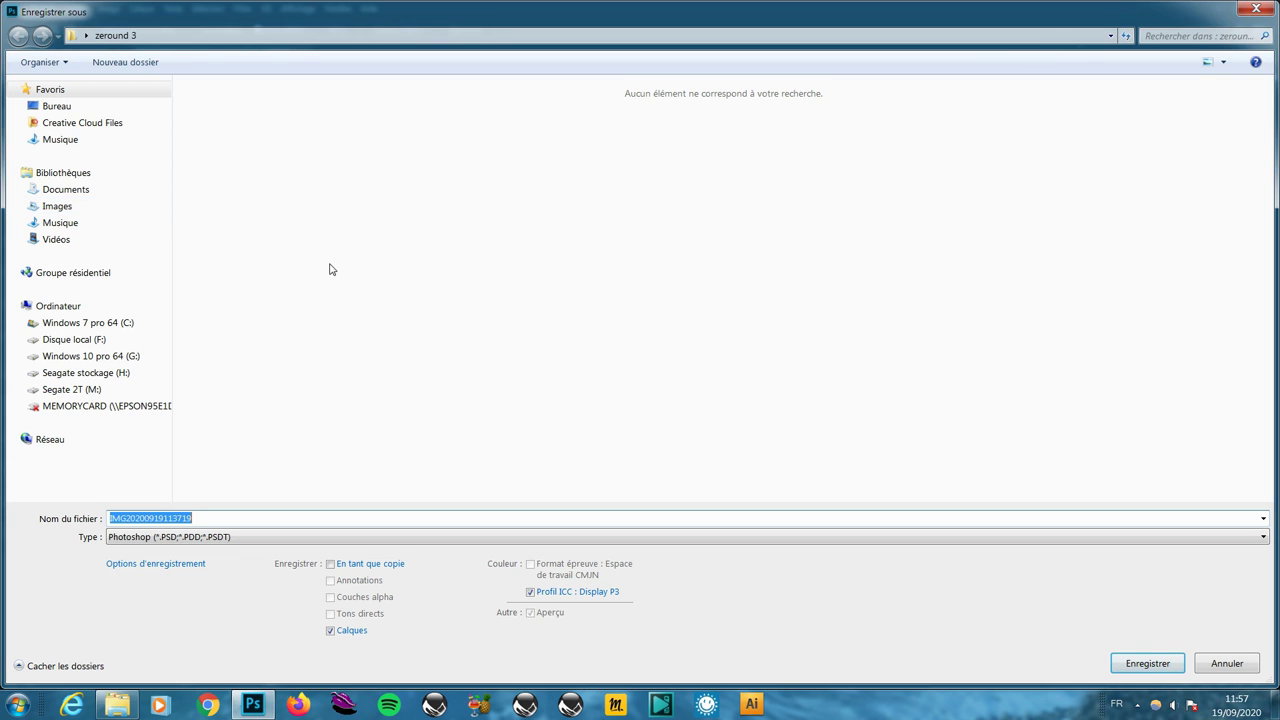
left_click(1261, 538)
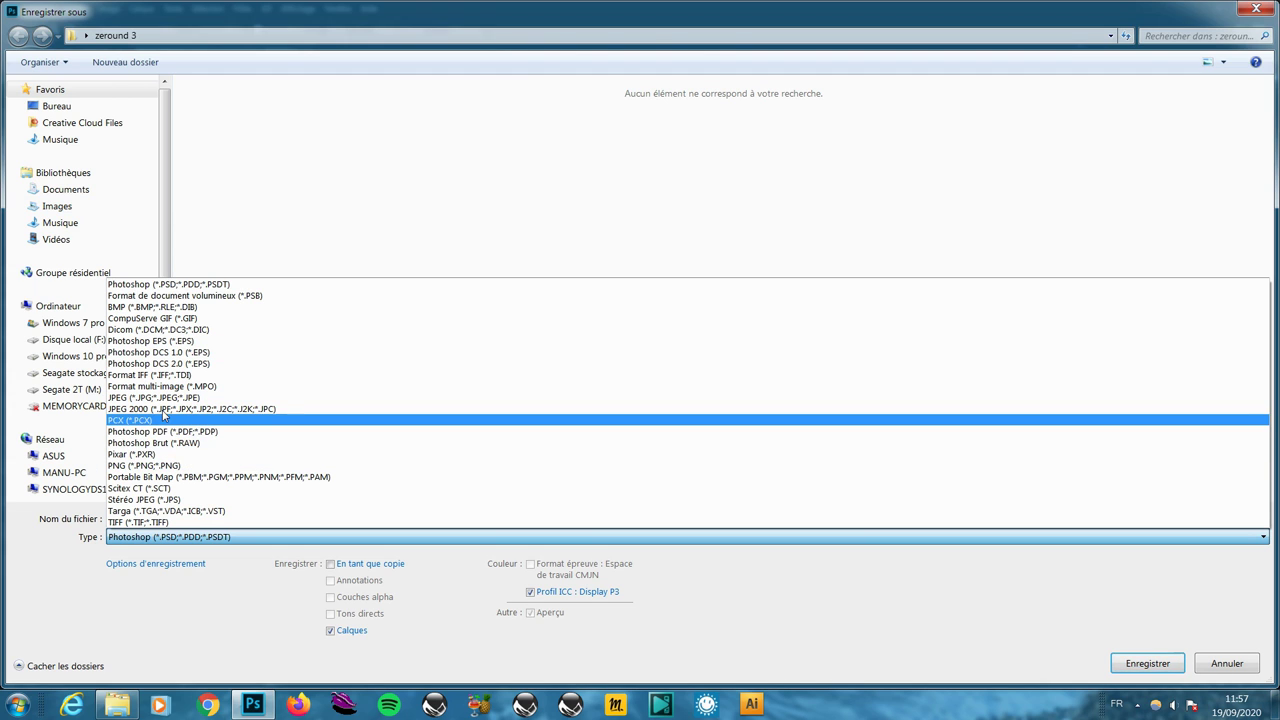
left_click(164, 398)
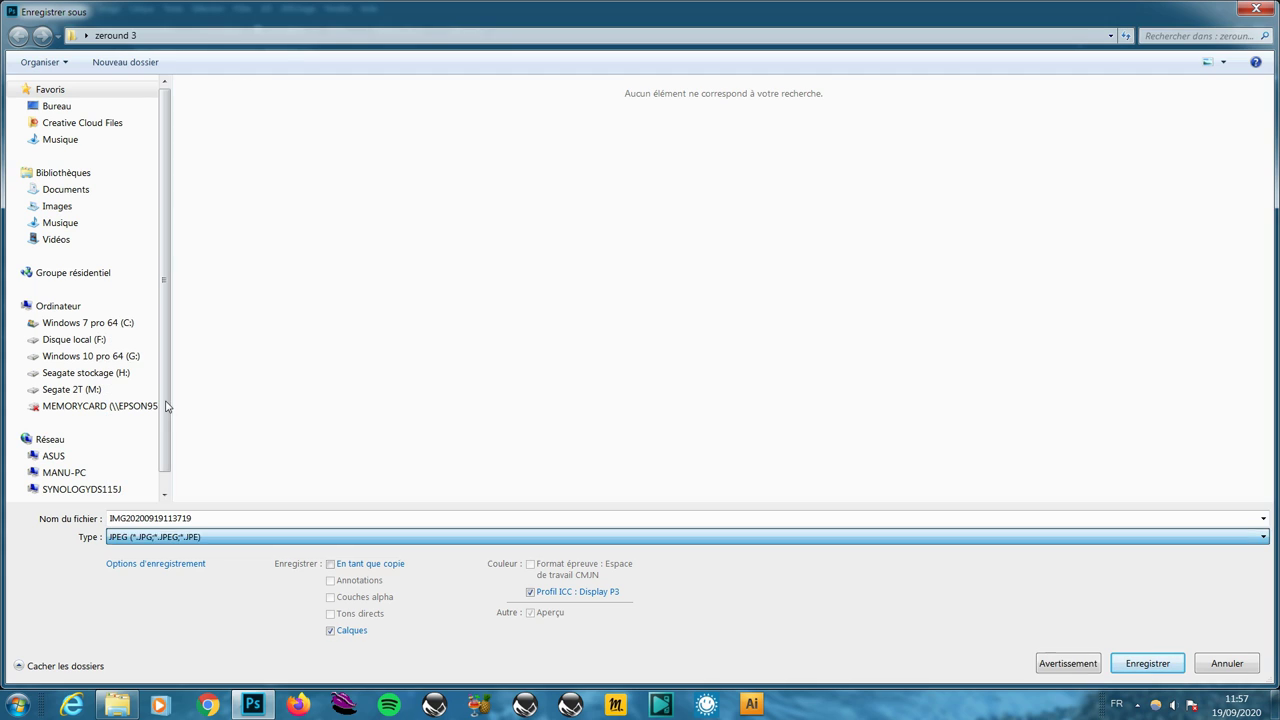
left_click(201, 518)
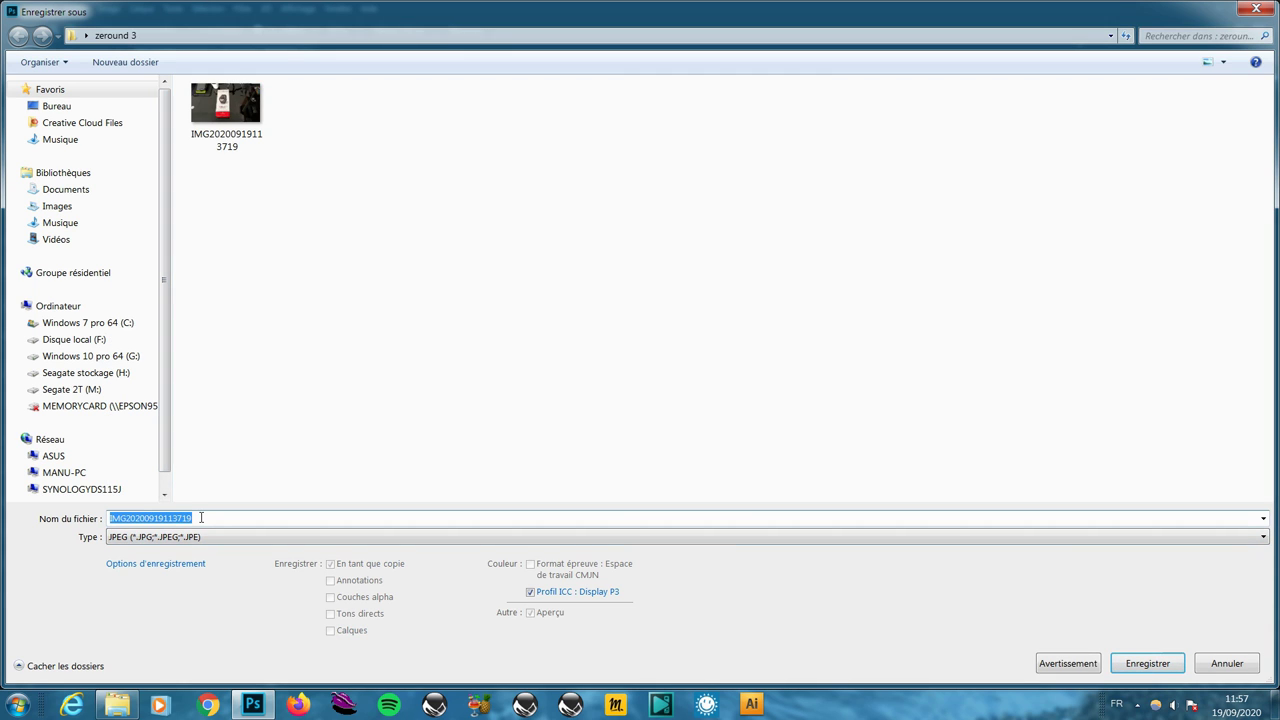
type("zEROU")
type("ND3")
key("BackSpace")
key("BackSpace")
key("BackSpace")
key("BackSpace")
key("Caps_Lock")
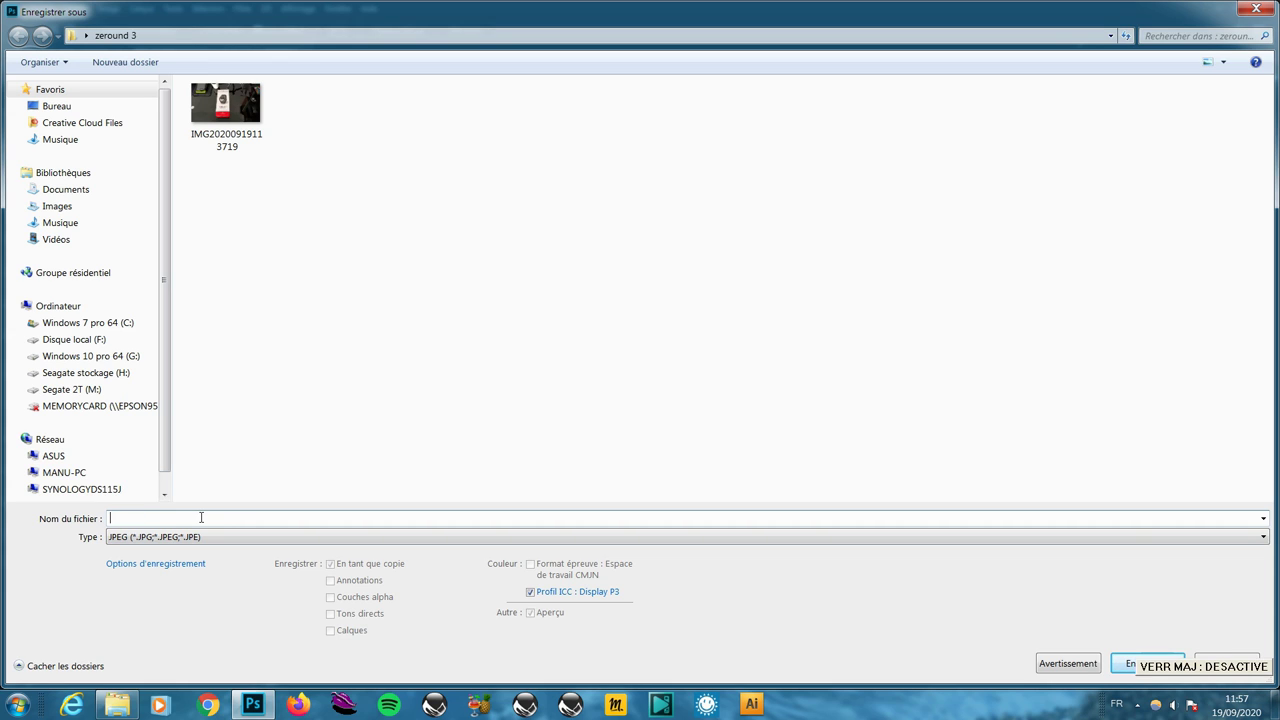
type("Z")
type("eroun")
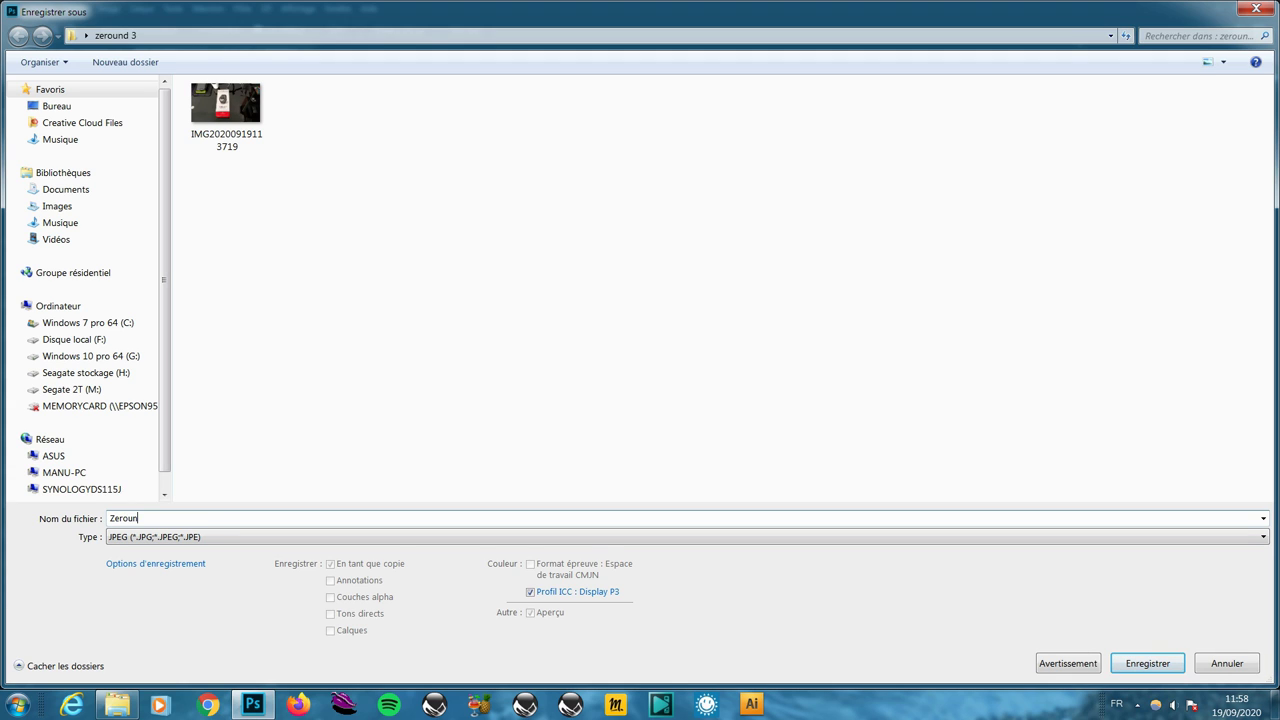
type("d3p")
type("res")
left_click(1147, 663)
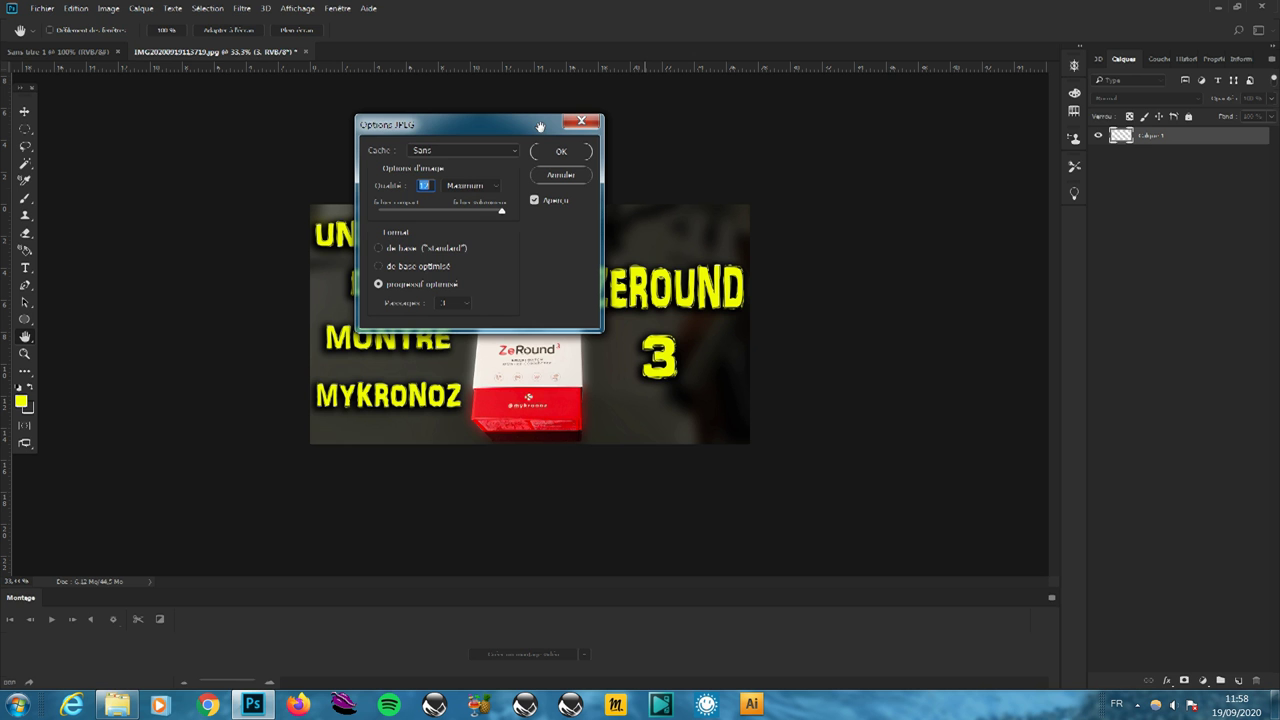
left_click(568, 152)
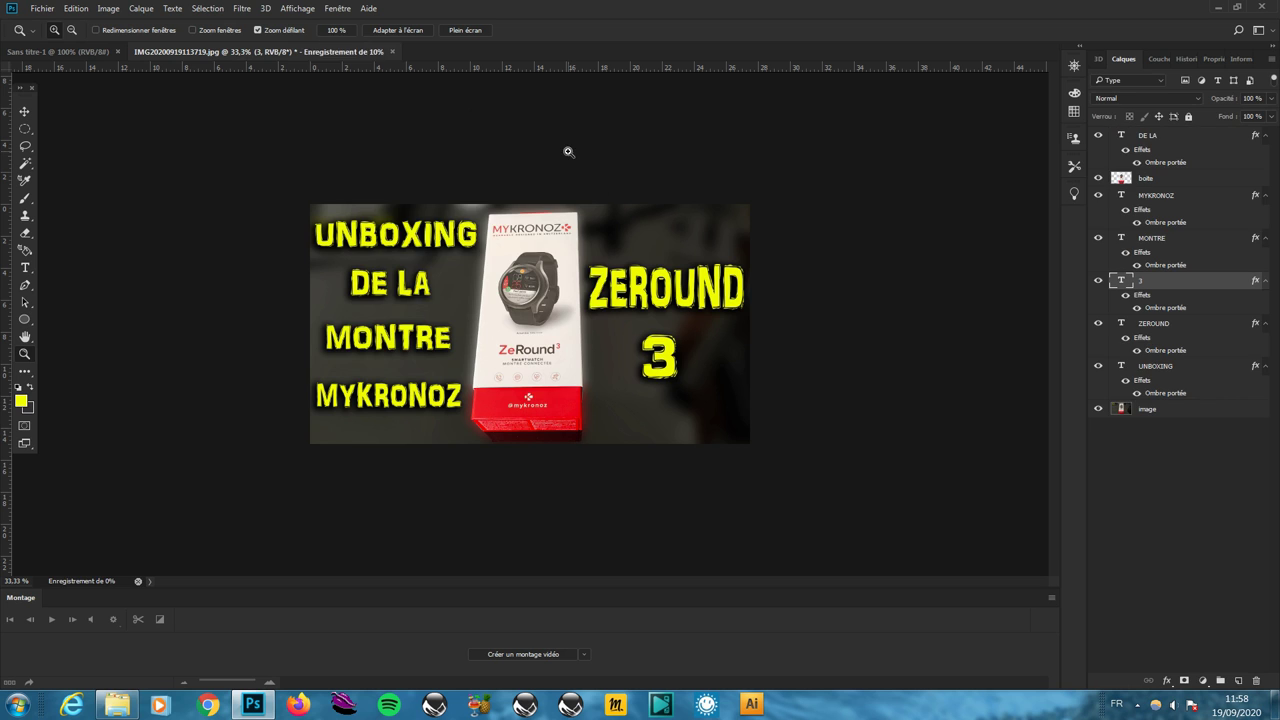
Step: Preview Zeround3pres full size in Windows Photo Viewer, then return to Photoshop
left_click(120, 706)
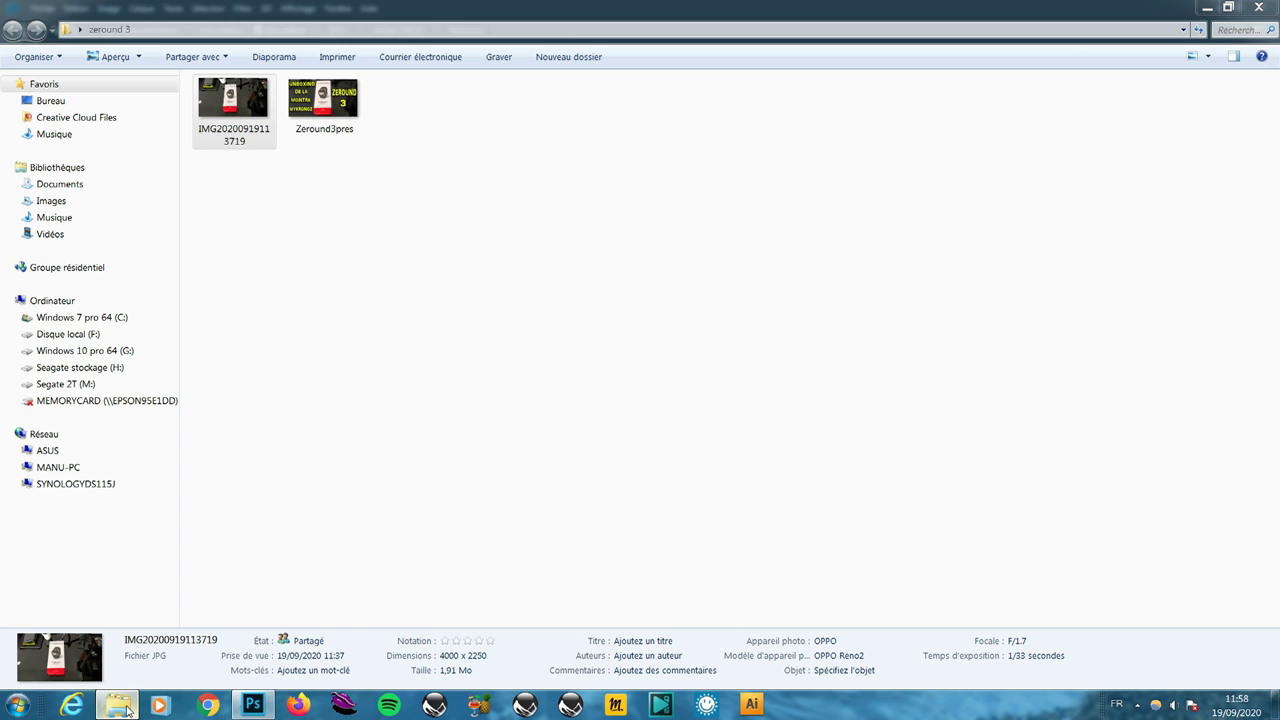
left_click(335, 110)
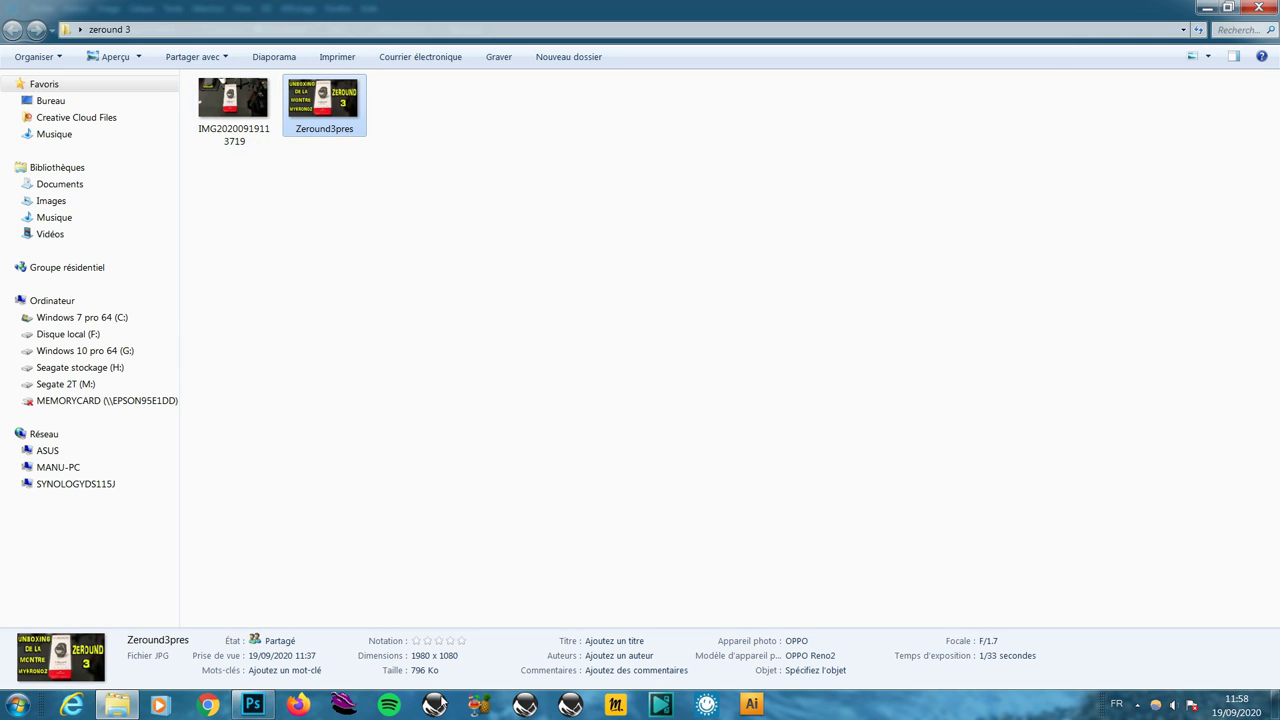
left_click(262, 708)
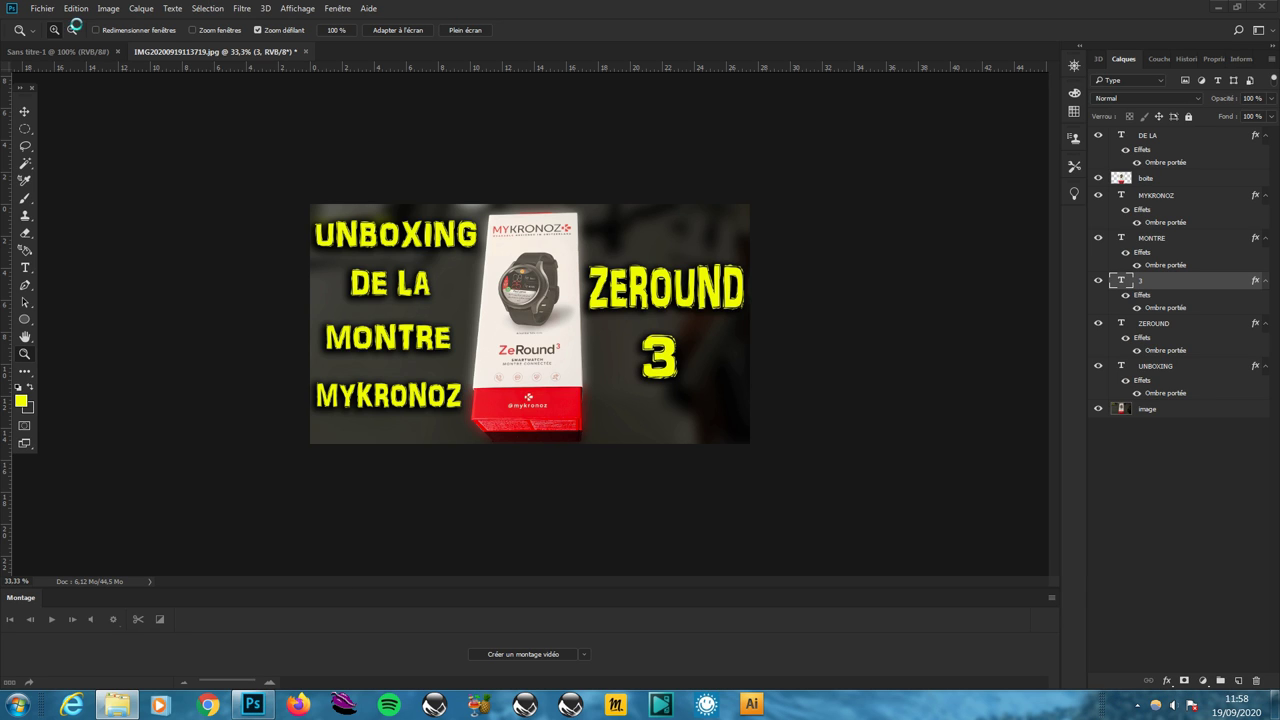
left_click(42, 9)
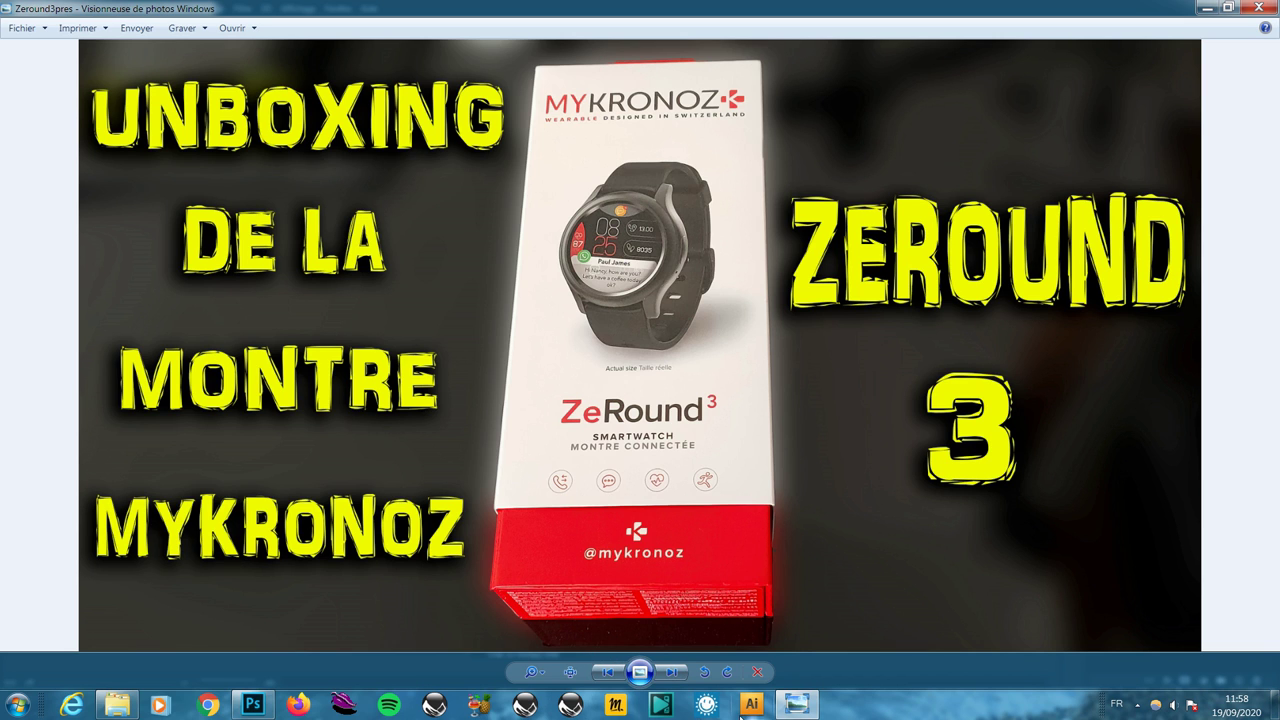
left_click(794, 706)
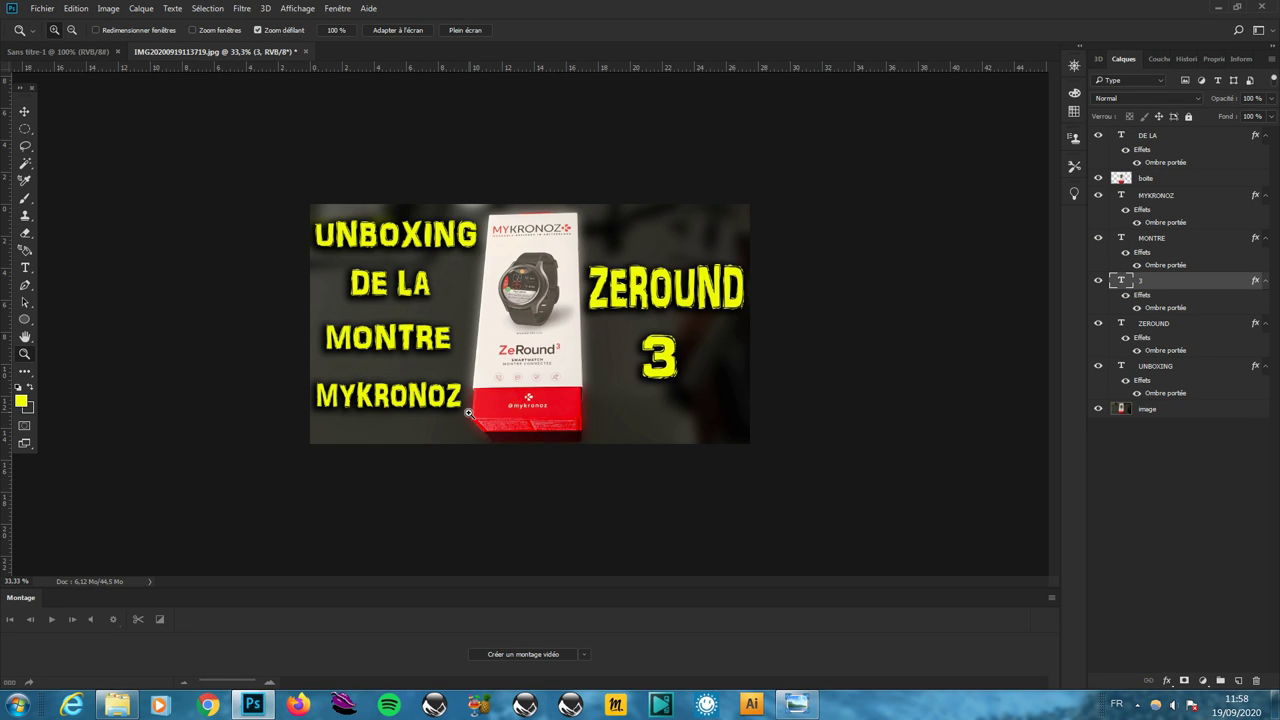
Step: Make the boite layer visible and active, and zoom in on the box's dark bottom edge
mouse_move(468, 412)
left_mouse_down()
mouse_move(545, 563)
mouse_move(849, 525)
left_mouse_up()
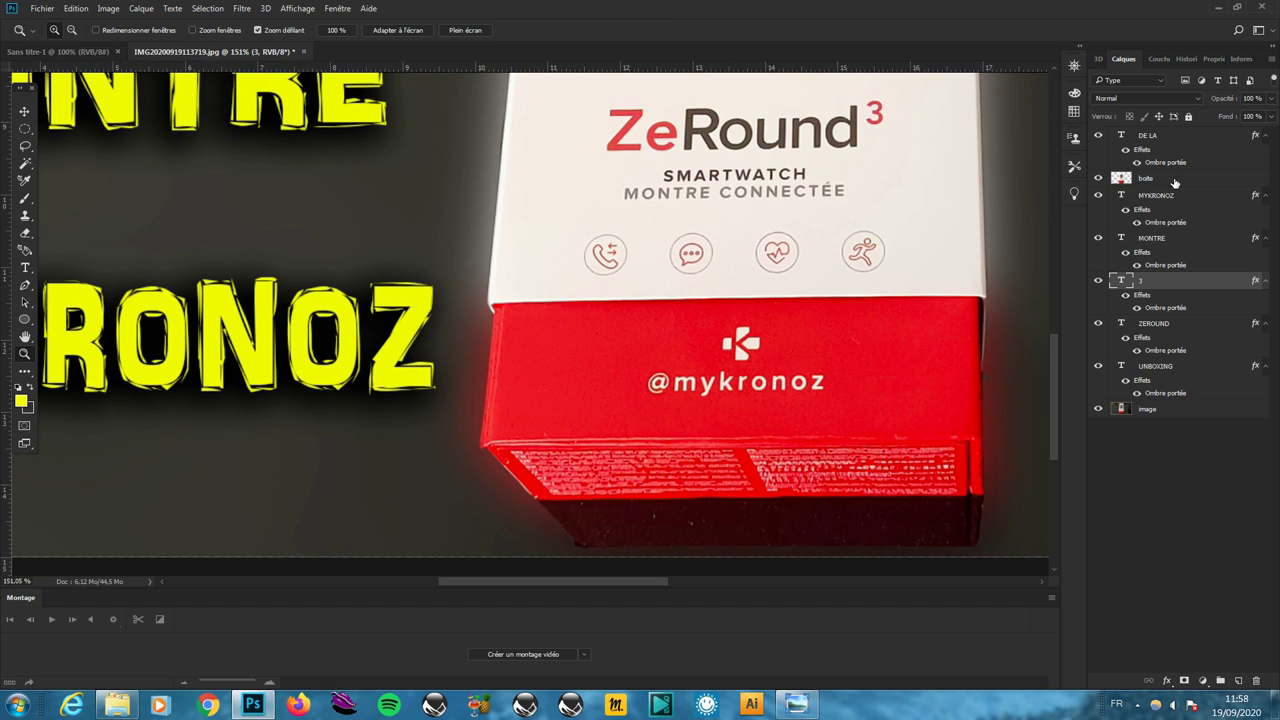
left_click(1099, 179)
left_click(1099, 179)
left_click(1165, 183)
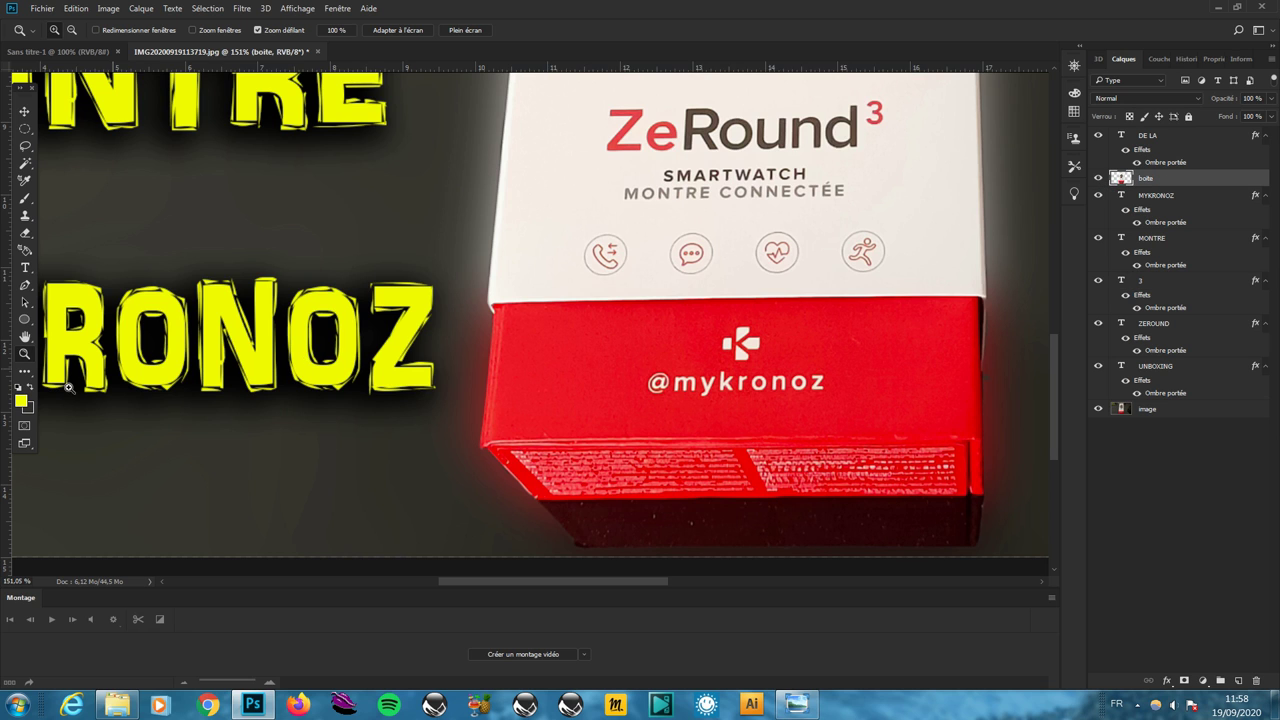
left_click(680, 524)
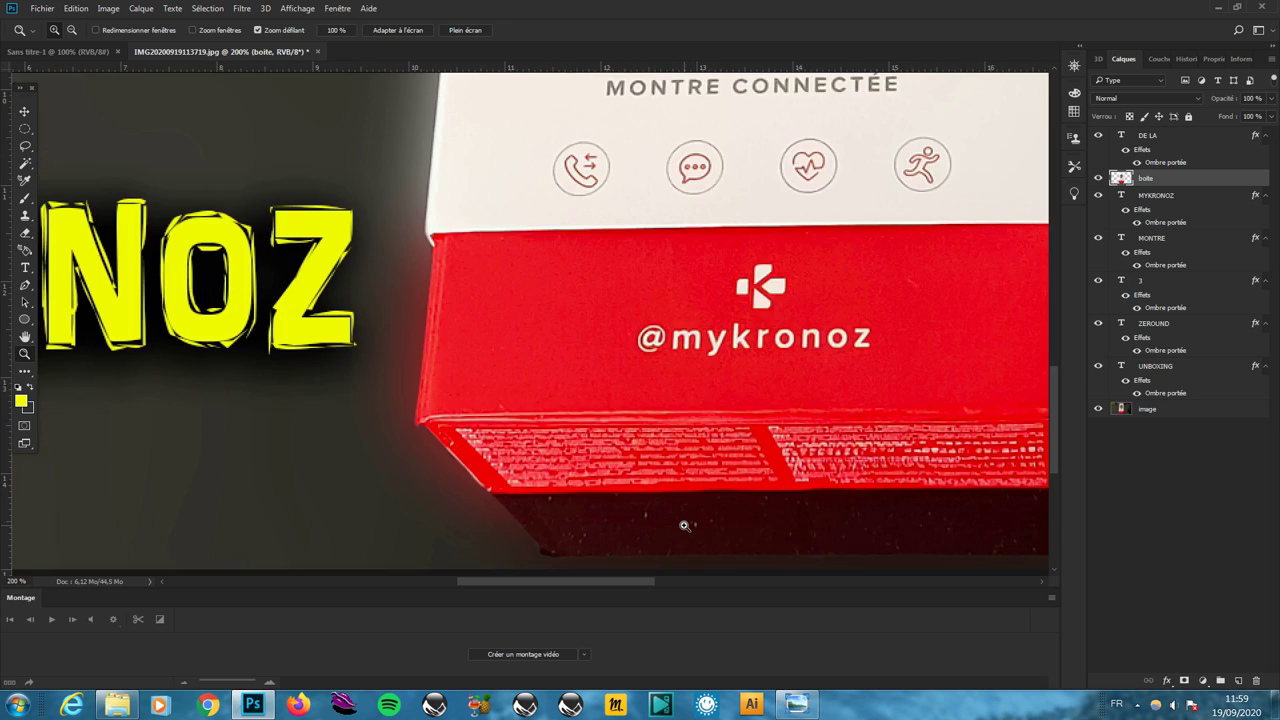
left_click(680, 524)
mouse_move(737, 507)
left_mouse_down()
mouse_move(490, 311)
mouse_move(551, 297)
left_mouse_up()
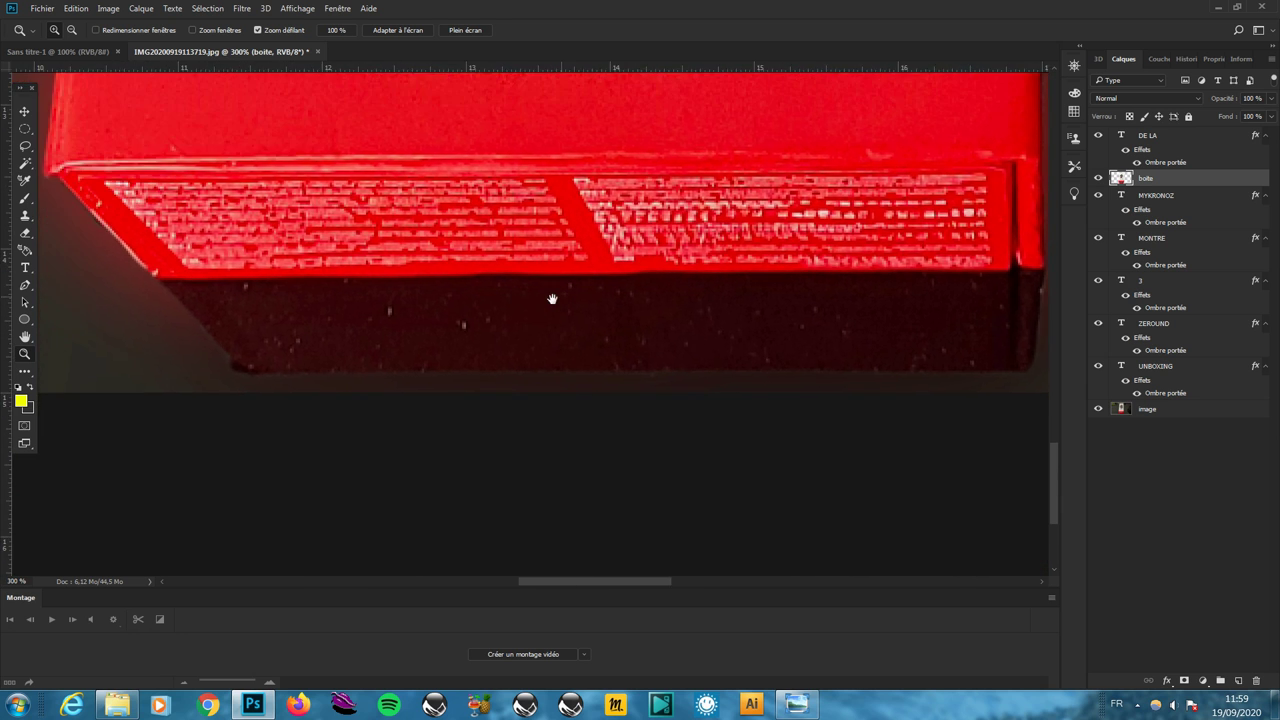
Step: Pick the Clone Stamp with a soft 19 px brush
left_click(25, 215)
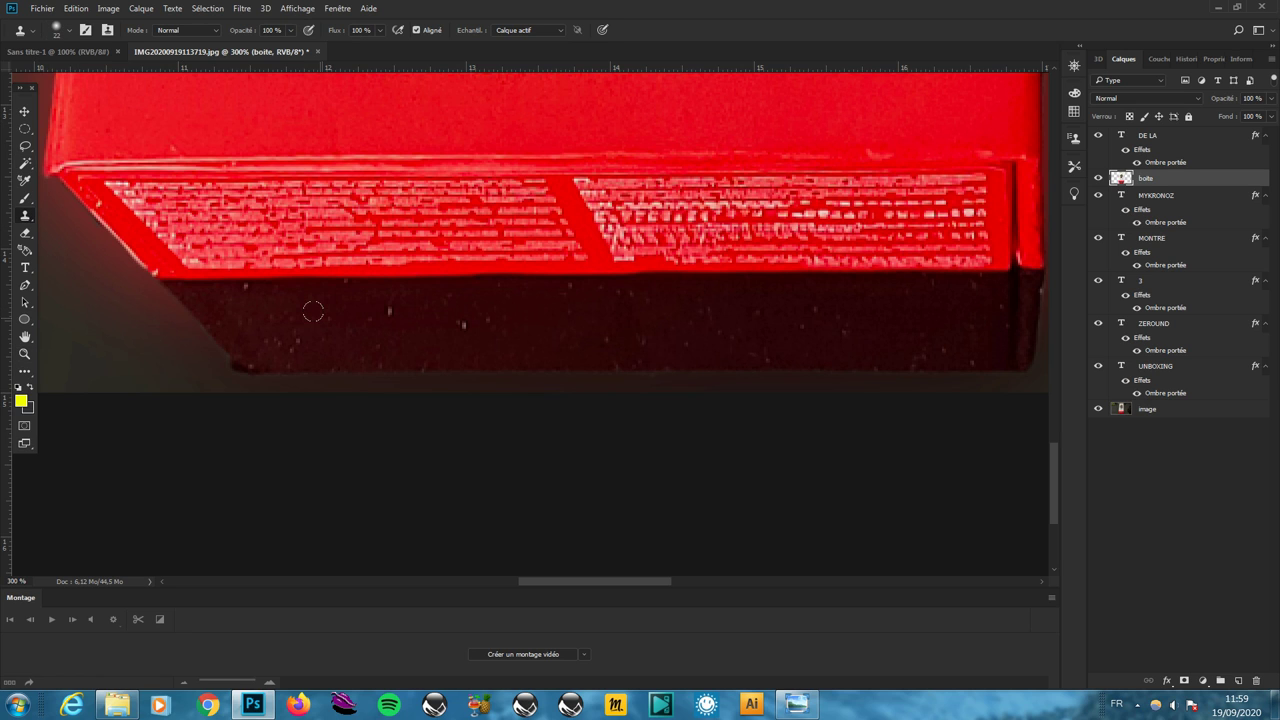
left_click(56, 30)
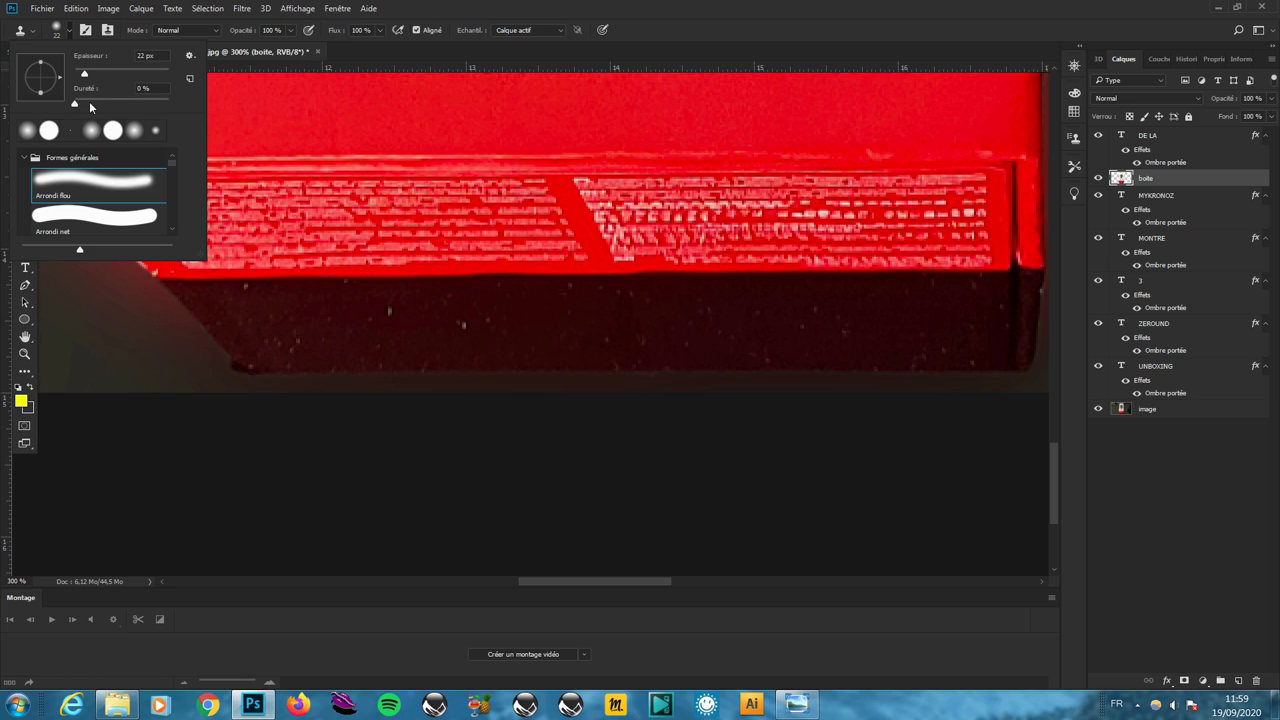
left_click_drag(84, 74, 91, 74)
key("bracketleft")
key("bracketleft")
key("bracketleft")
key("bracketleft")
key("Return")
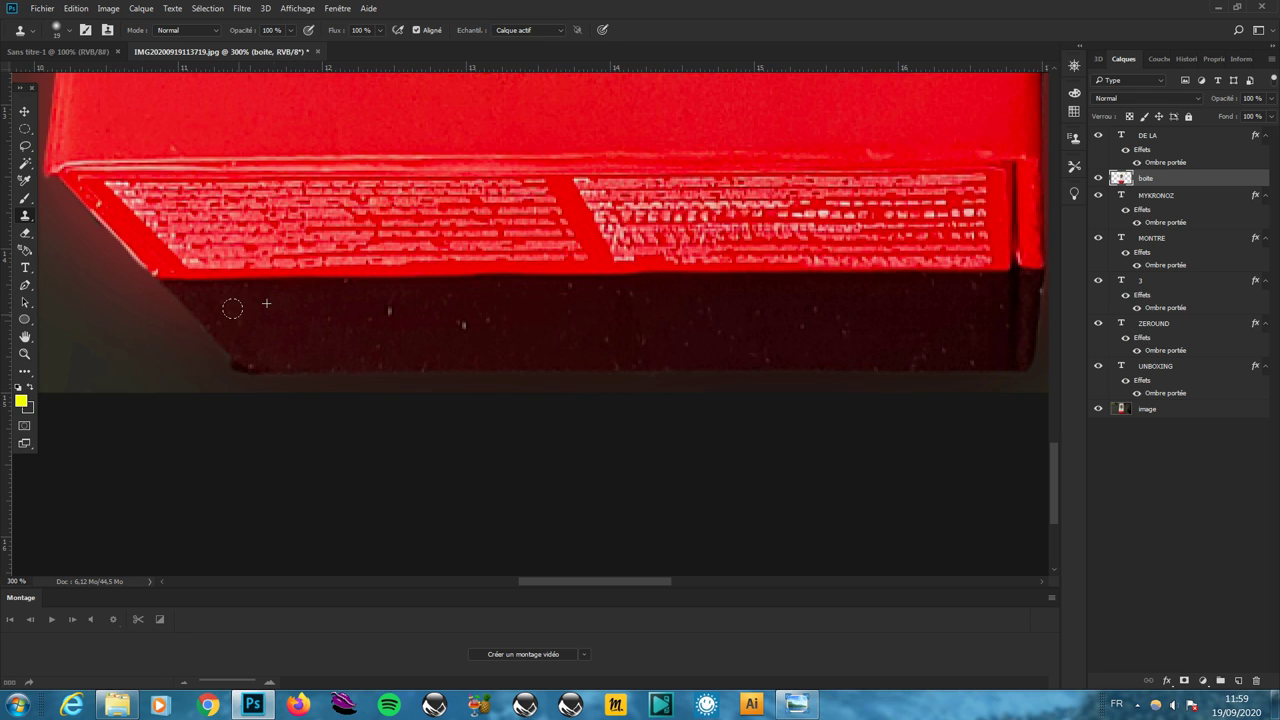
Step: Clone over the white specks along the box's dark edge, undoing a stray red smudge
left_click(233, 298)
key("ctrl+z")
left_click(389, 309)
left_click(457, 321)
left_click(448, 336, "alt")
mouse_move(420, 346)
left_mouse_down()
mouse_move(372, 340)
mouse_move(483, 320)
left_mouse_up()
mouse_move(569, 288)
left_mouse_down()
mouse_move(624, 295)
mouse_move(563, 329)
left_mouse_up()
left_click_drag(685, 323, 689, 315)
Step: Sample a closer clone source on the dark strip and clone another speck, undoing a stray patch
left_click(919, 286)
left_click(252, 328, "alt")
left_click(217, 317)
left_click(495, 287)
key("ctrl+z")
Step: Zoom into the saved thumbnail's box bottom in Photo Viewer, then return to Photoshop
left_click(796, 705)
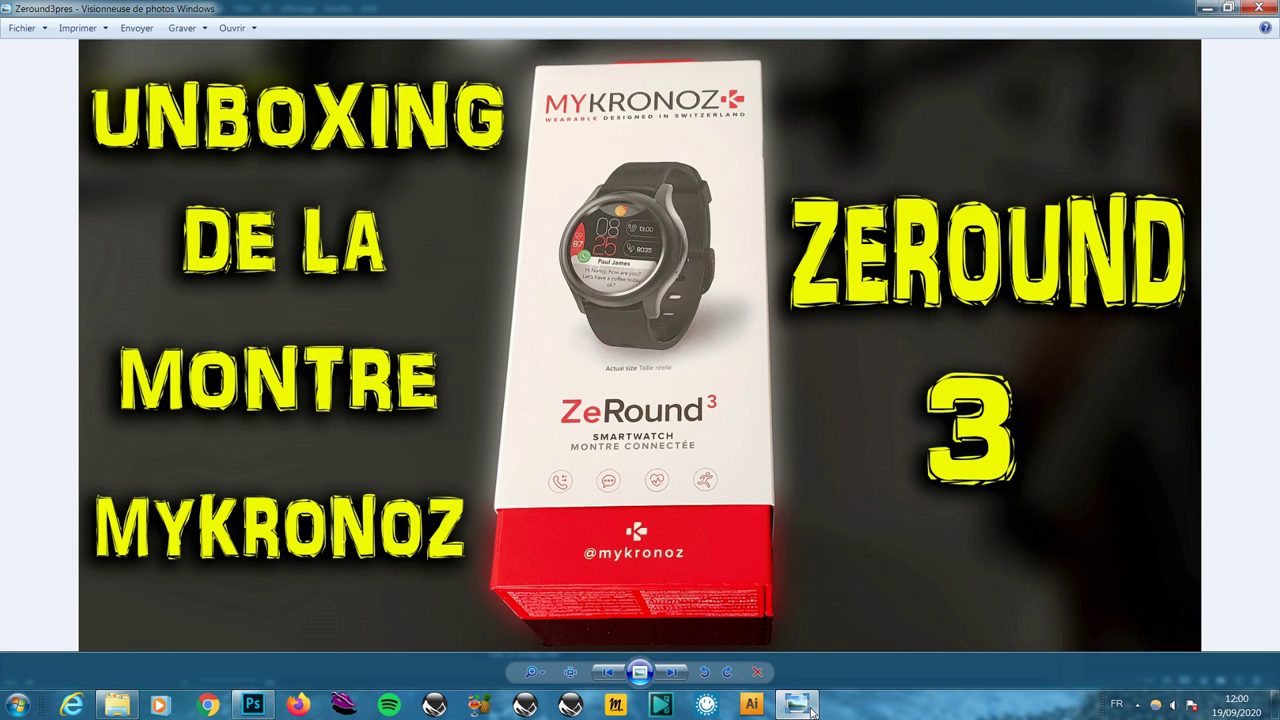
scroll(691, 569, "up", 5)
mouse_move(691, 569)
left_mouse_down()
mouse_move(723, 289)
mouse_move(750, 217)
left_mouse_up()
scroll(750, 217, "down", 2)
scroll(745, 300, "up", 1)
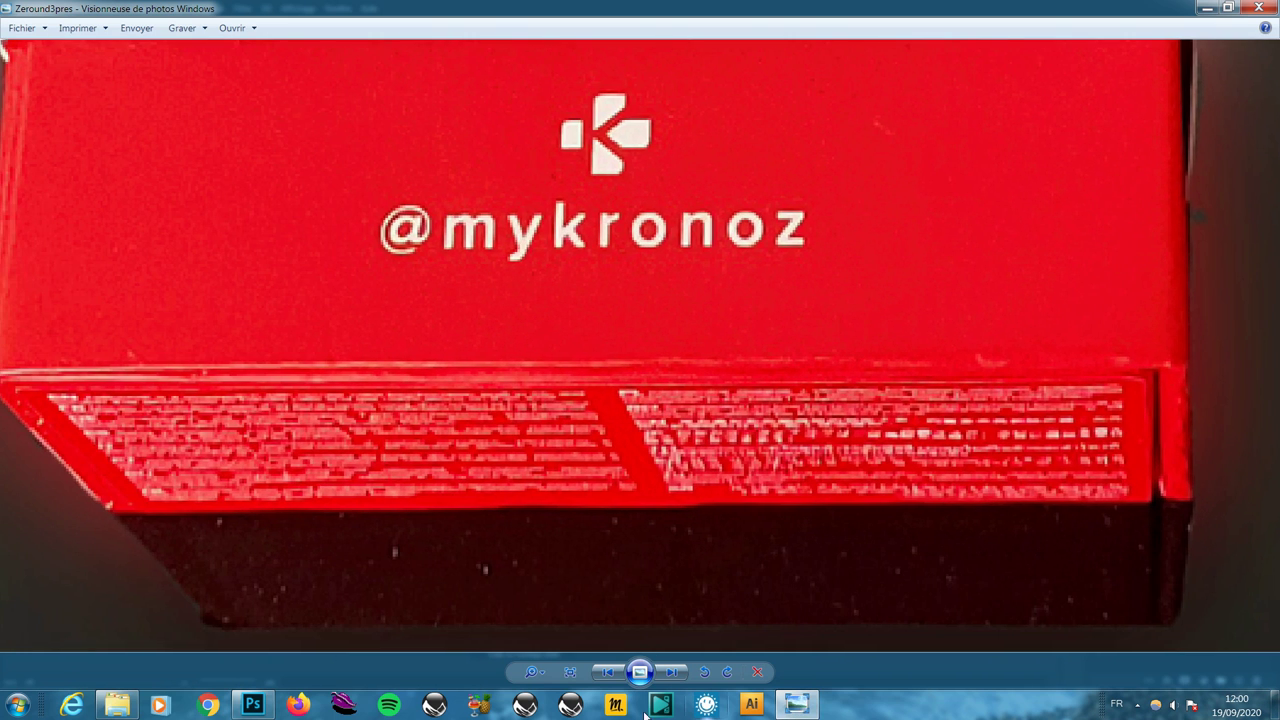
left_click(252, 706)
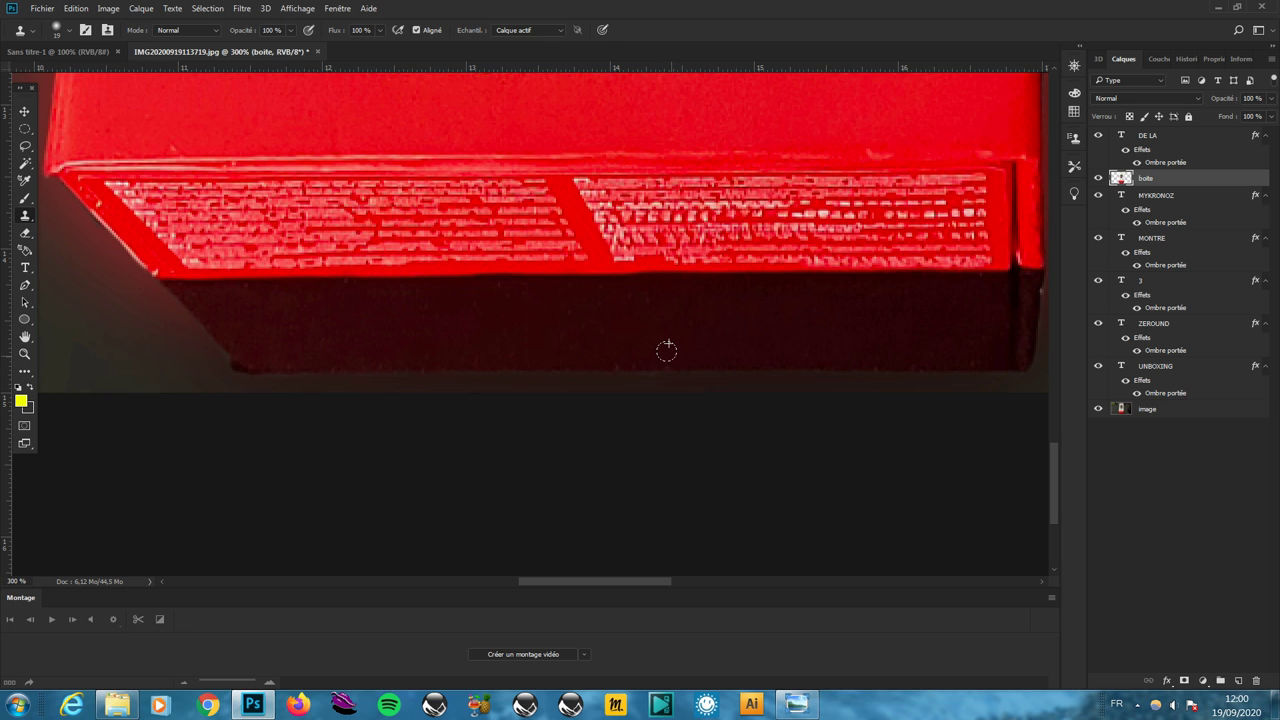
Step: Clone more of the dark edge, then zoom in on the box's bottom-right corner
left_click(556, 325, "alt")
left_click_drag(366, 346, 329, 346)
left_click_drag(1006, 309, 903, 323)
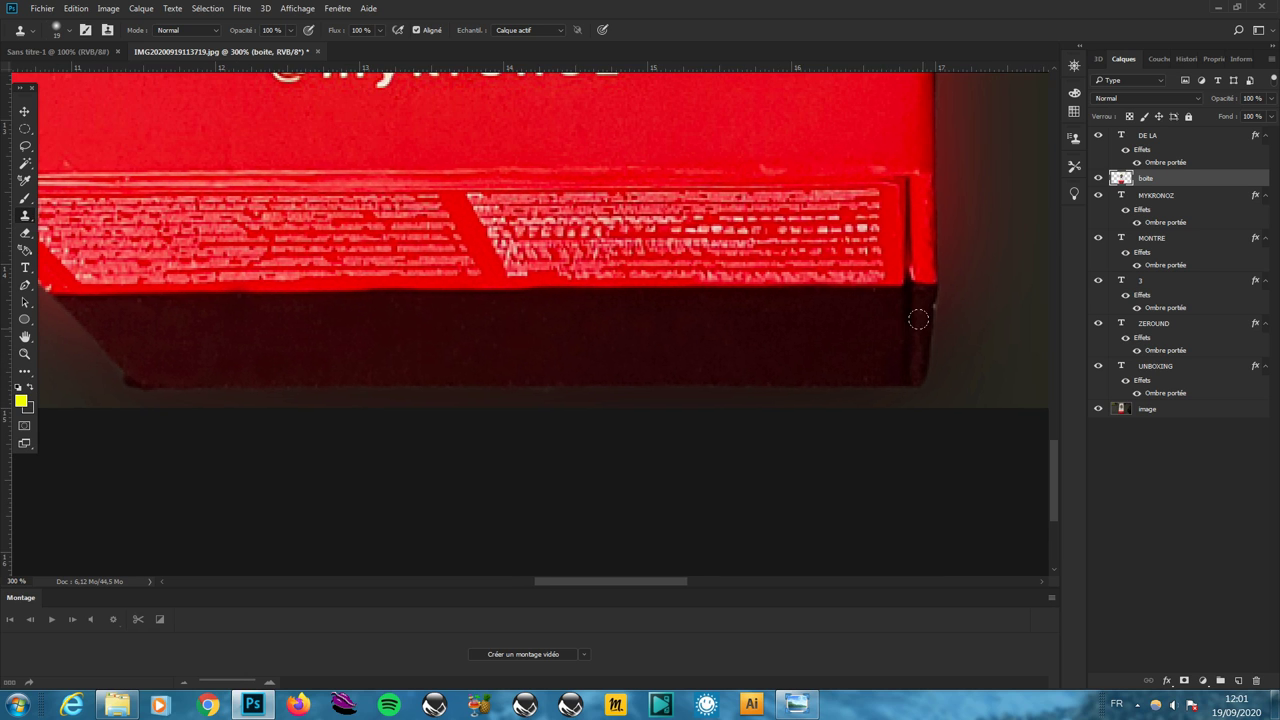
left_click(25, 353)
mouse_move(915, 300)
left_mouse_down()
mouse_move(983, 414)
mouse_move(934, 343)
left_mouse_up()
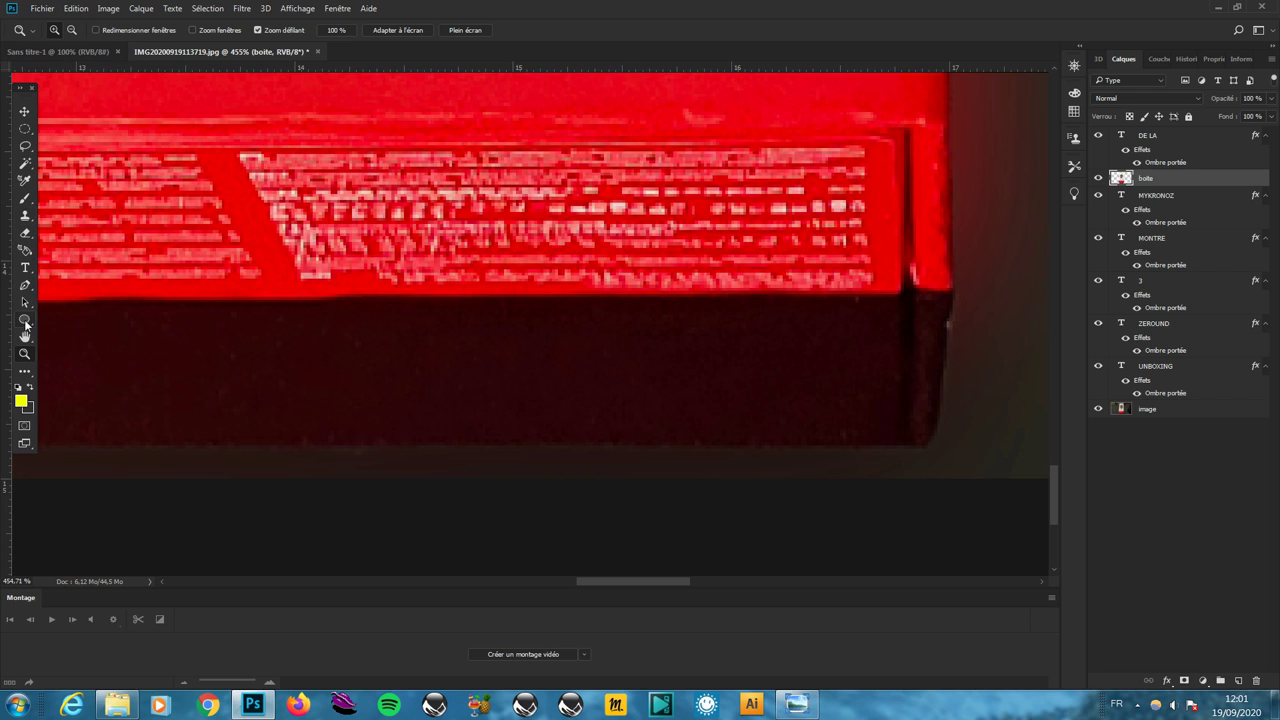
Step: Set the Clone Stamp brush to Arrondi net, 40% hardness, 27 px
left_click(26, 217)
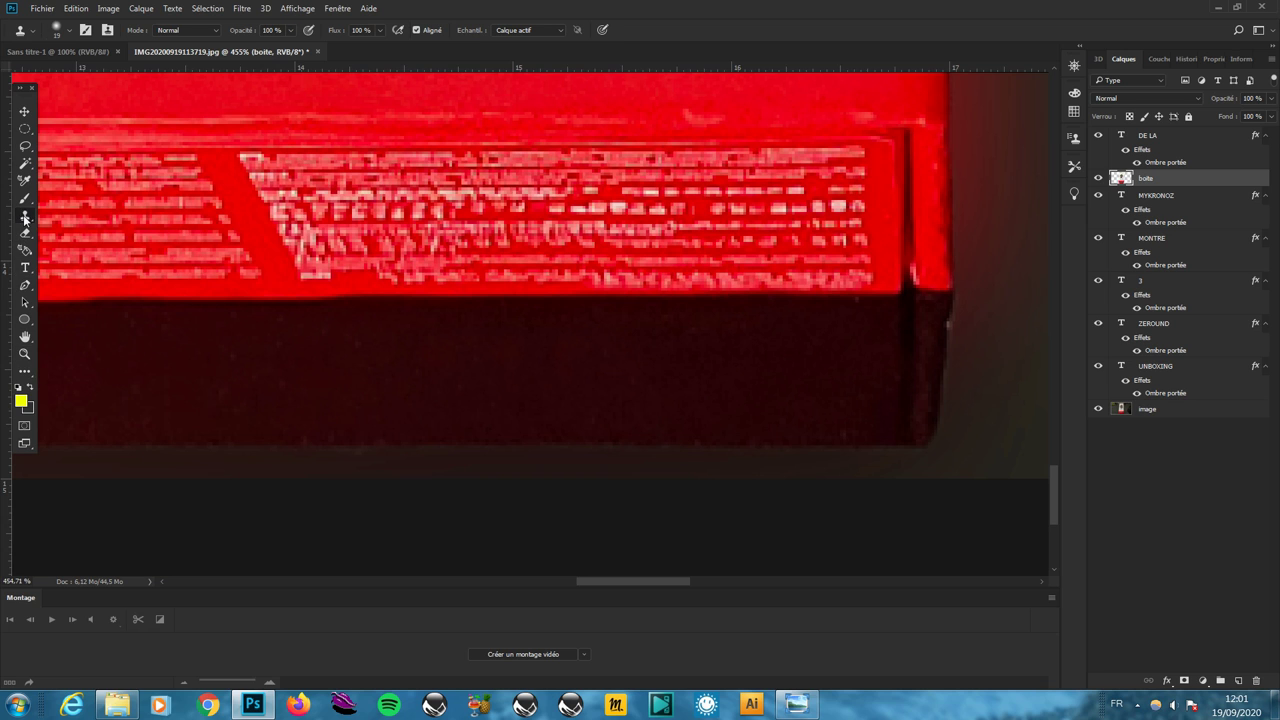
left_click(57, 29)
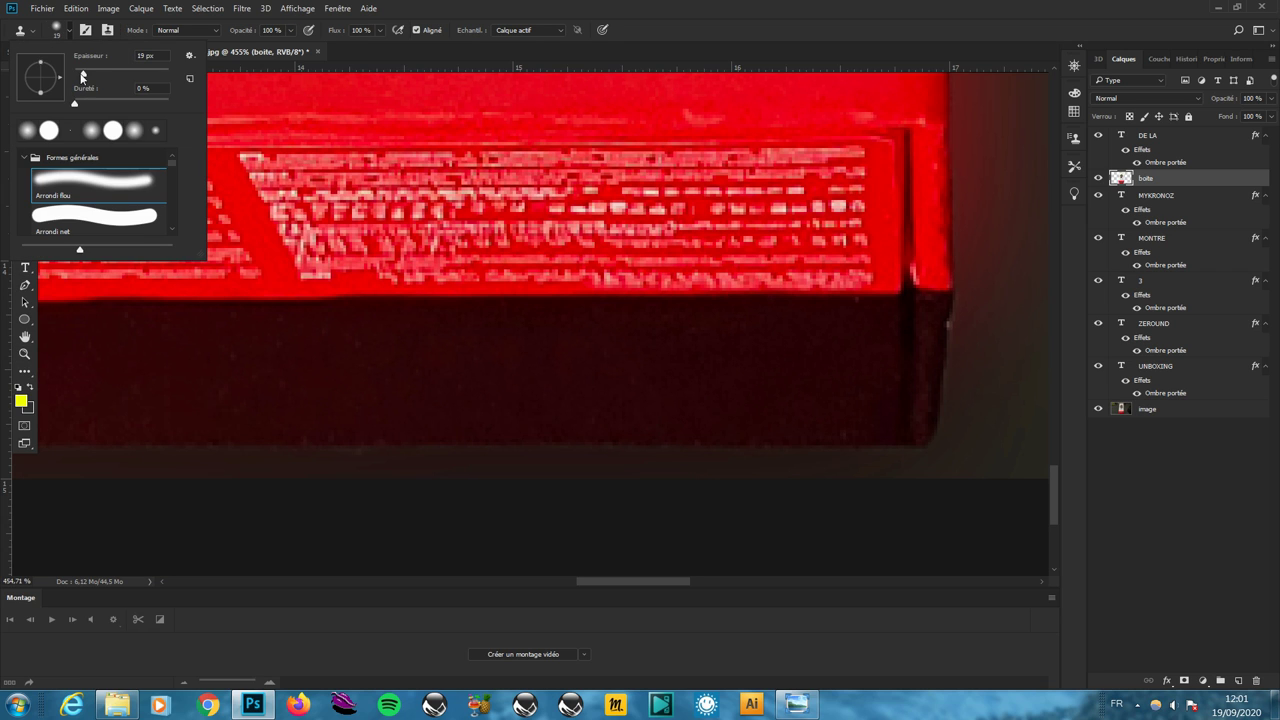
left_click_drag(82, 76, 80, 76)
left_click(97, 215)
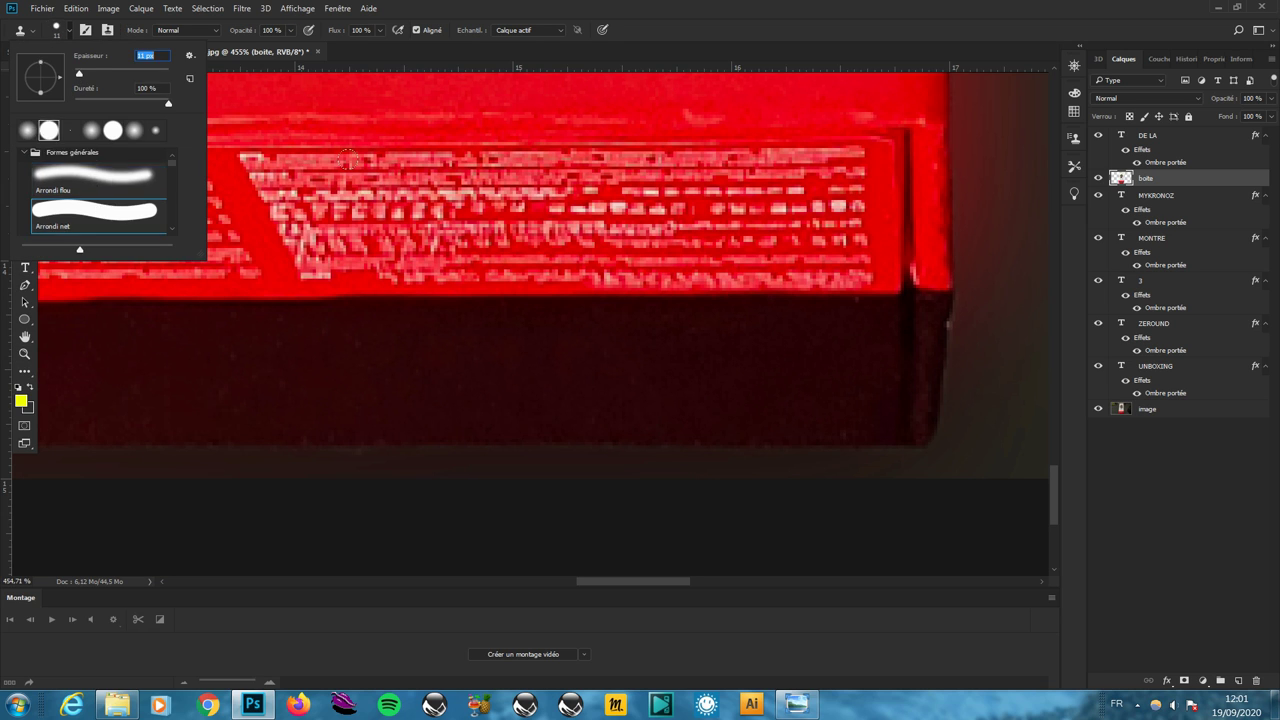
key("Tab")
type("40")
key("Return")
left_click_drag(87, 74, 80, 77)
key("Return")
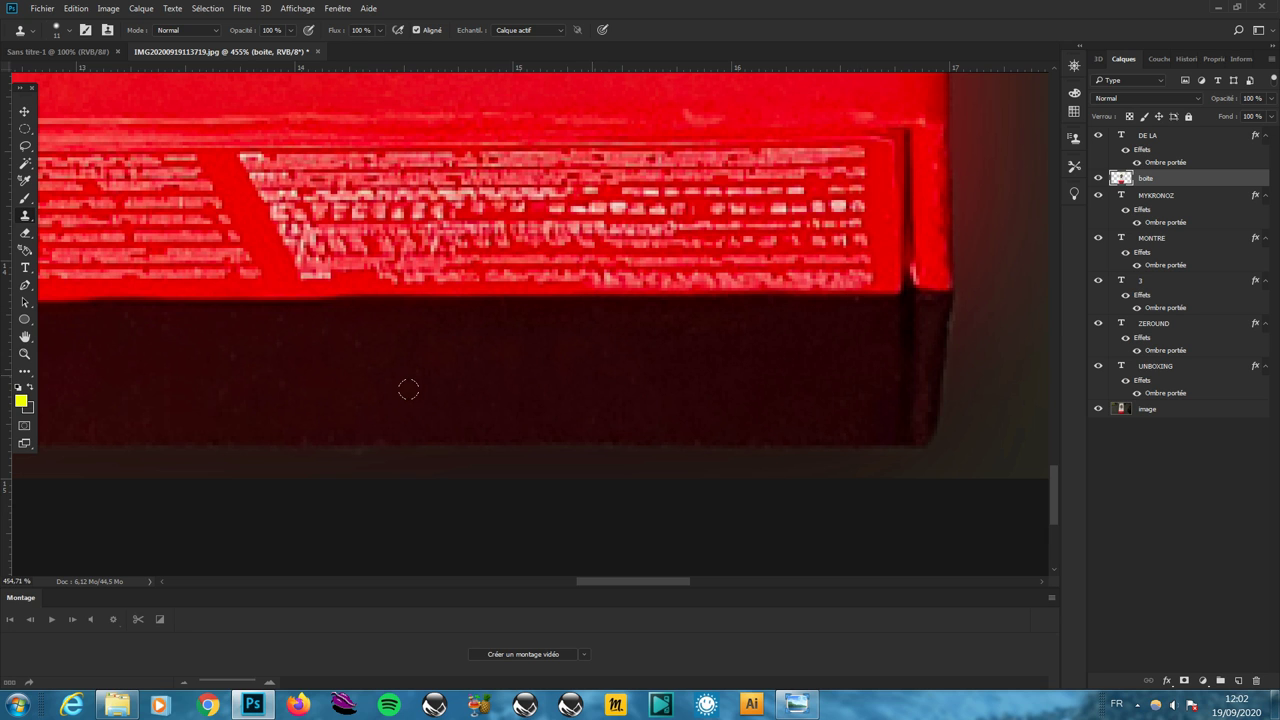
Step: Zoom the view back out to 100%
left_click(25, 355)
scroll(397, 360, "down", 1)
scroll(397, 360, "down", 1)
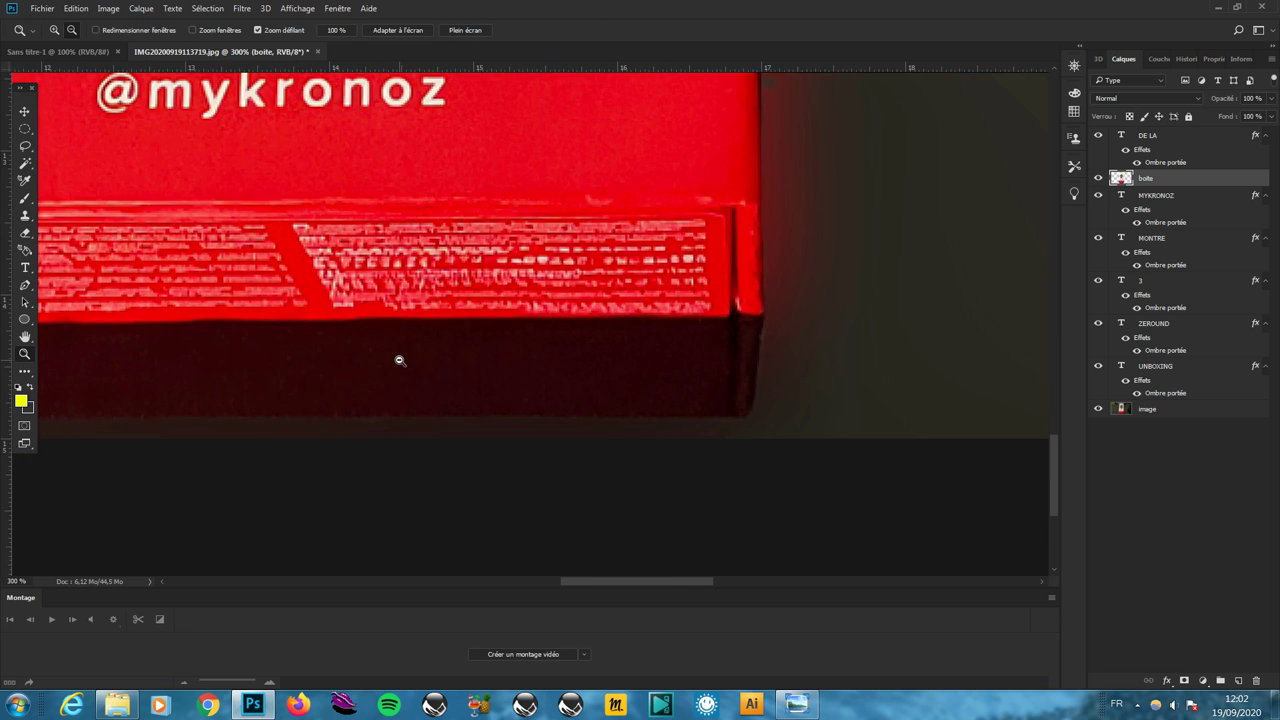
scroll(399, 360, "down", 1)
scroll(399, 360, "down", 1)
scroll(399, 360, "down", 1)
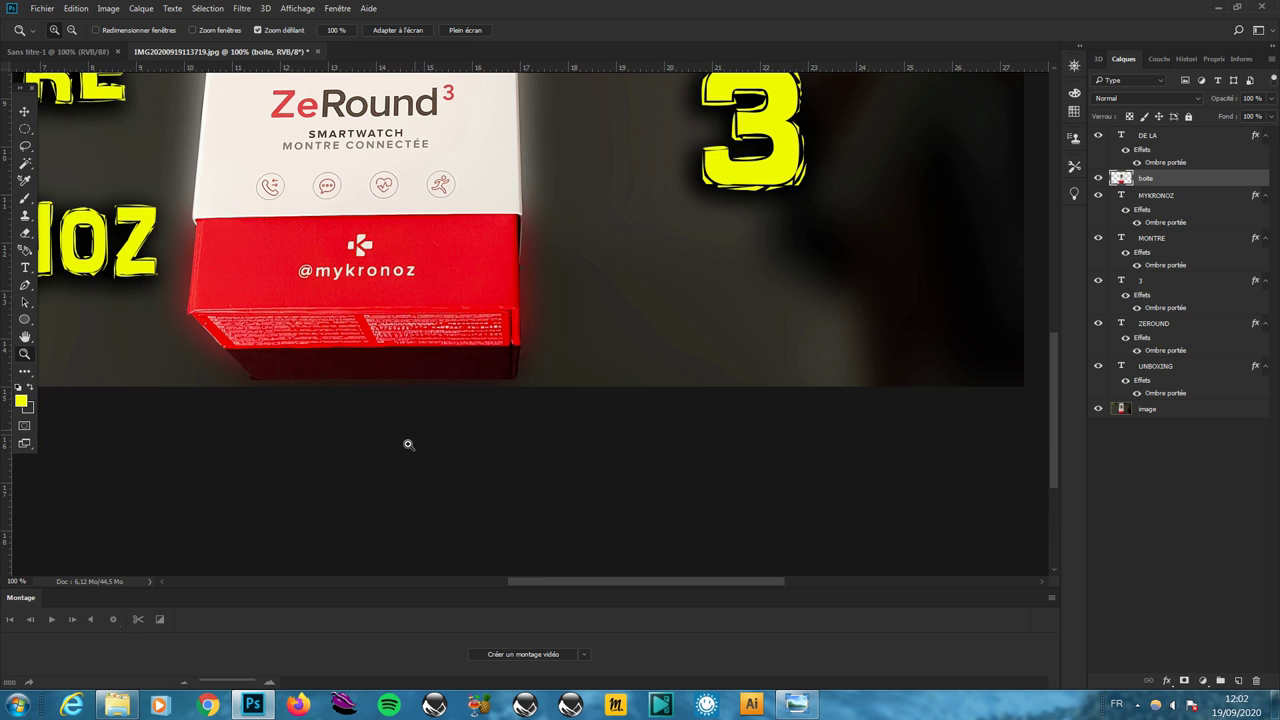
left_click_drag(330, 426, 575, 449)
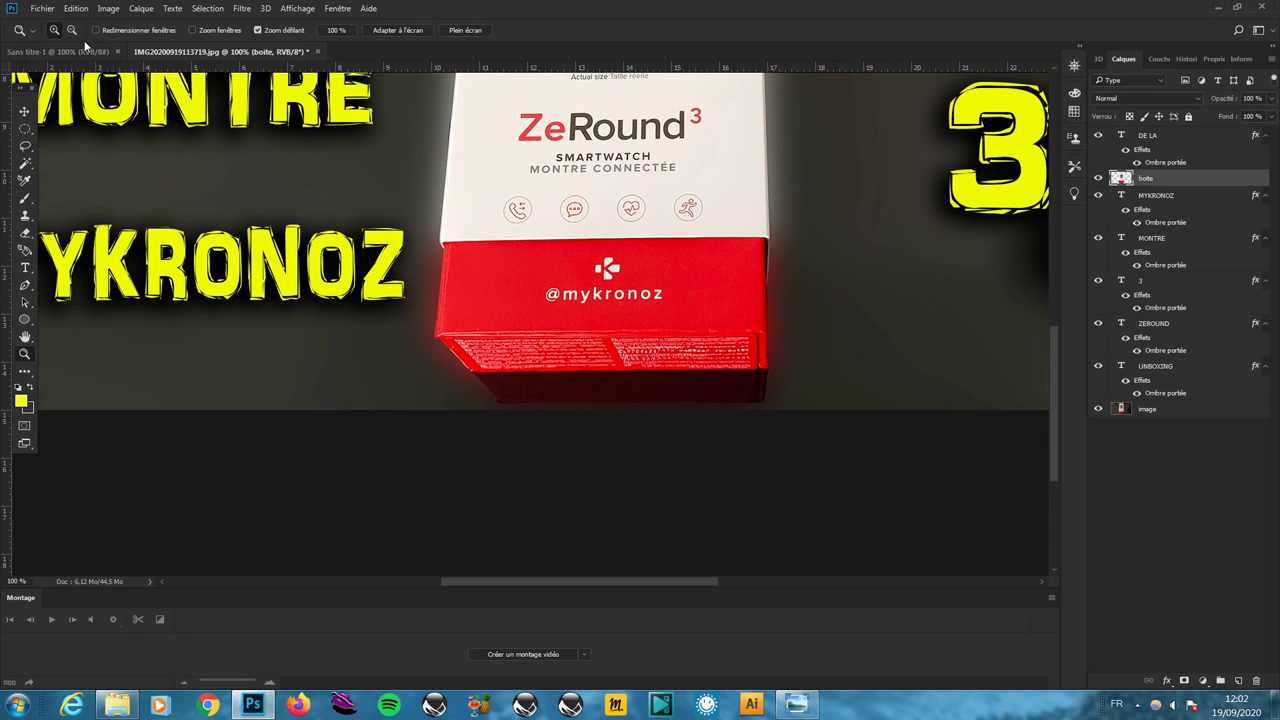
Step: Overwrite Zeround3pres as a JPEG at quality 12
left_click(42, 9)
left_click(72, 178)
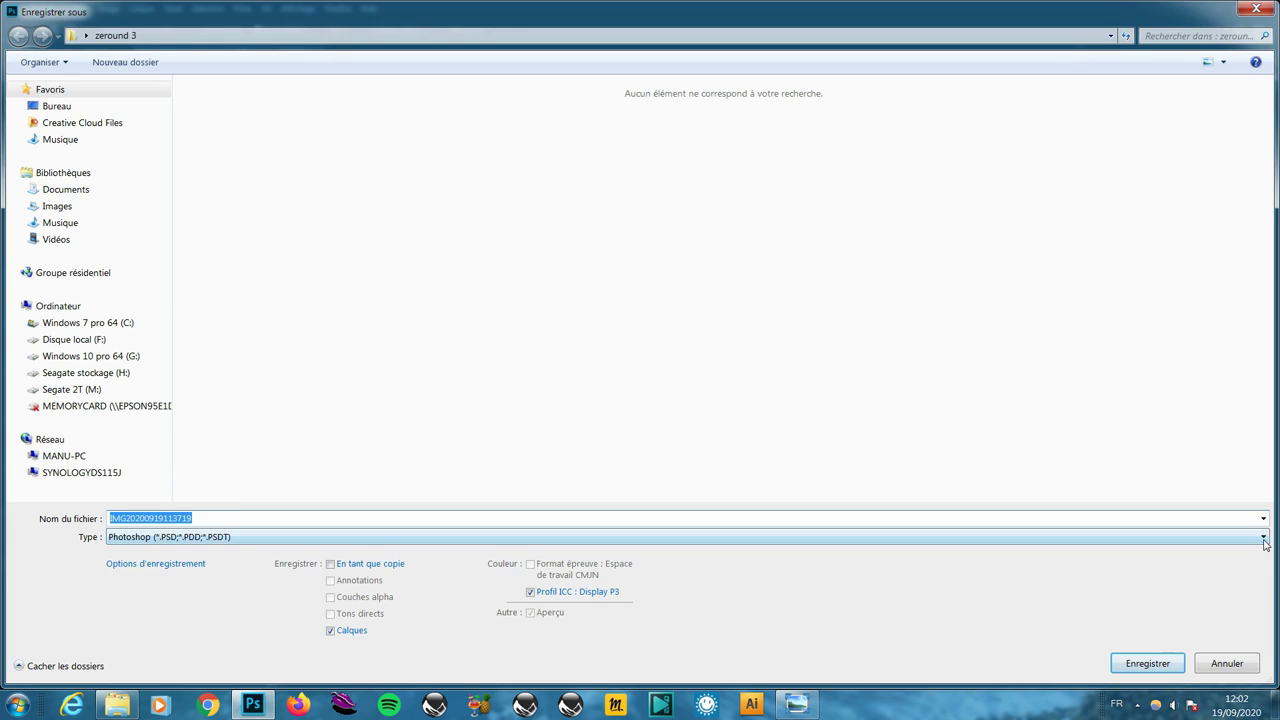
left_click(318, 537)
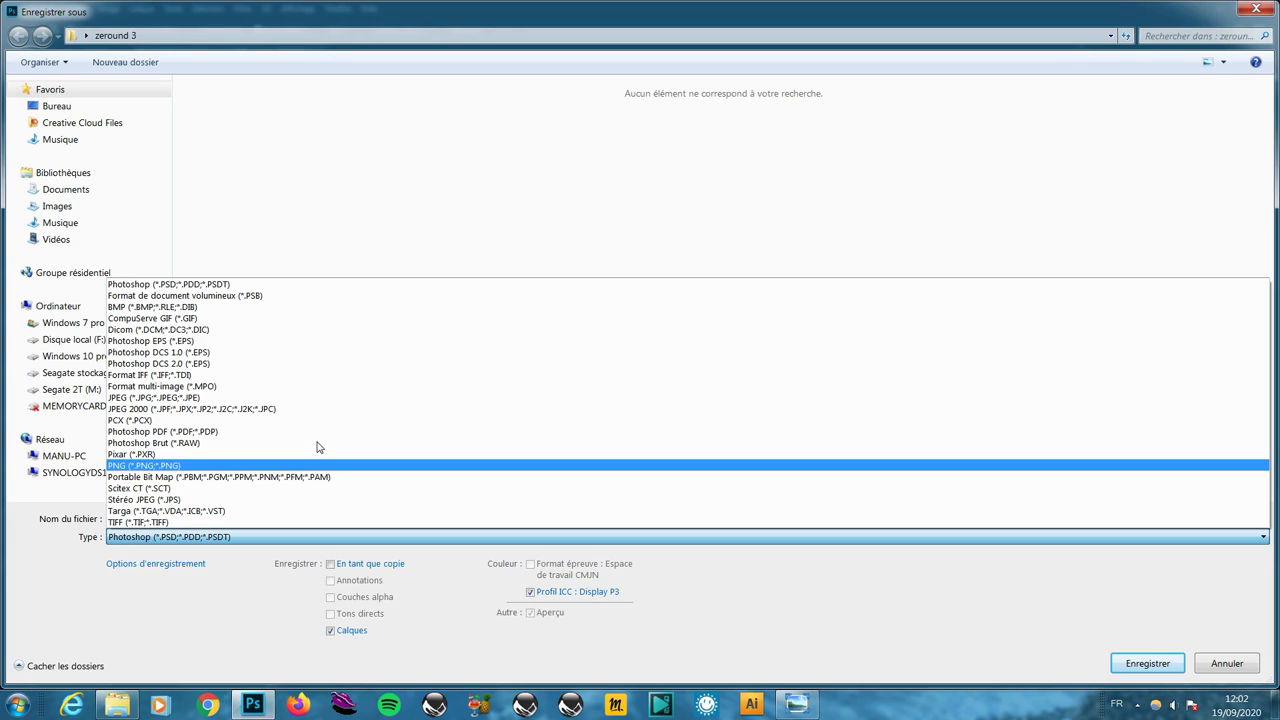
left_click(155, 398)
double_click(317, 105)
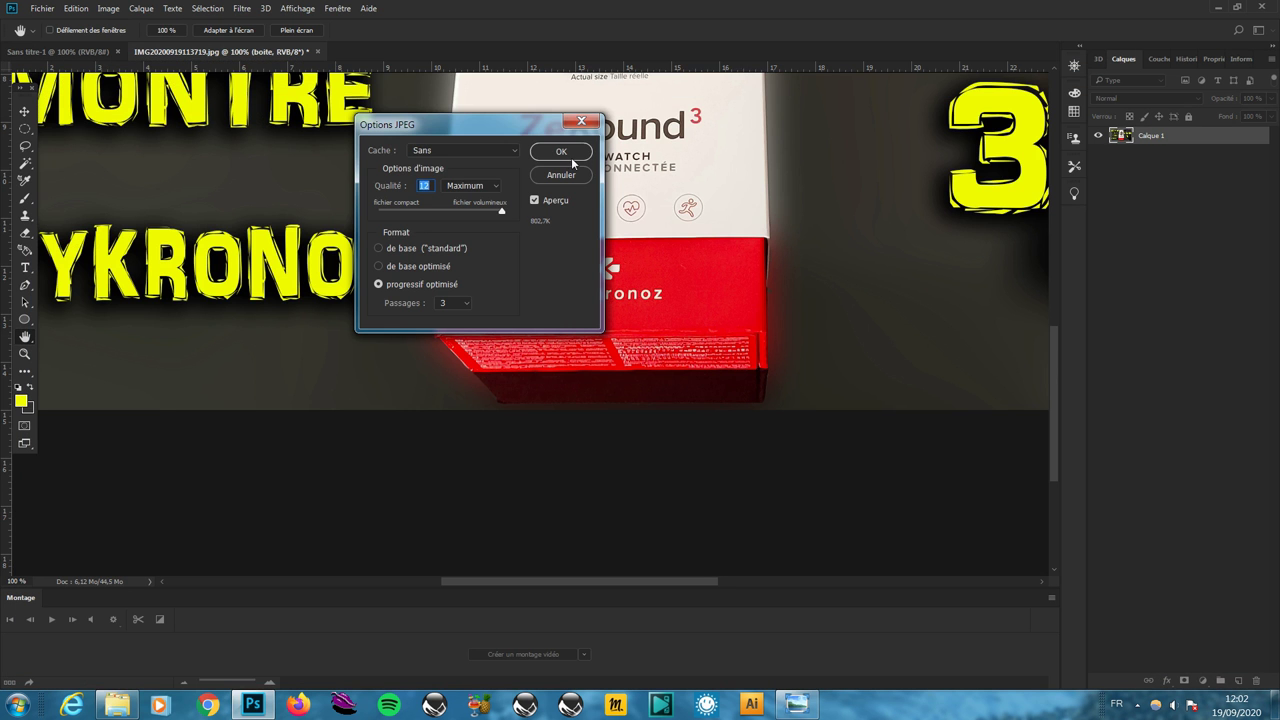
left_click(571, 157)
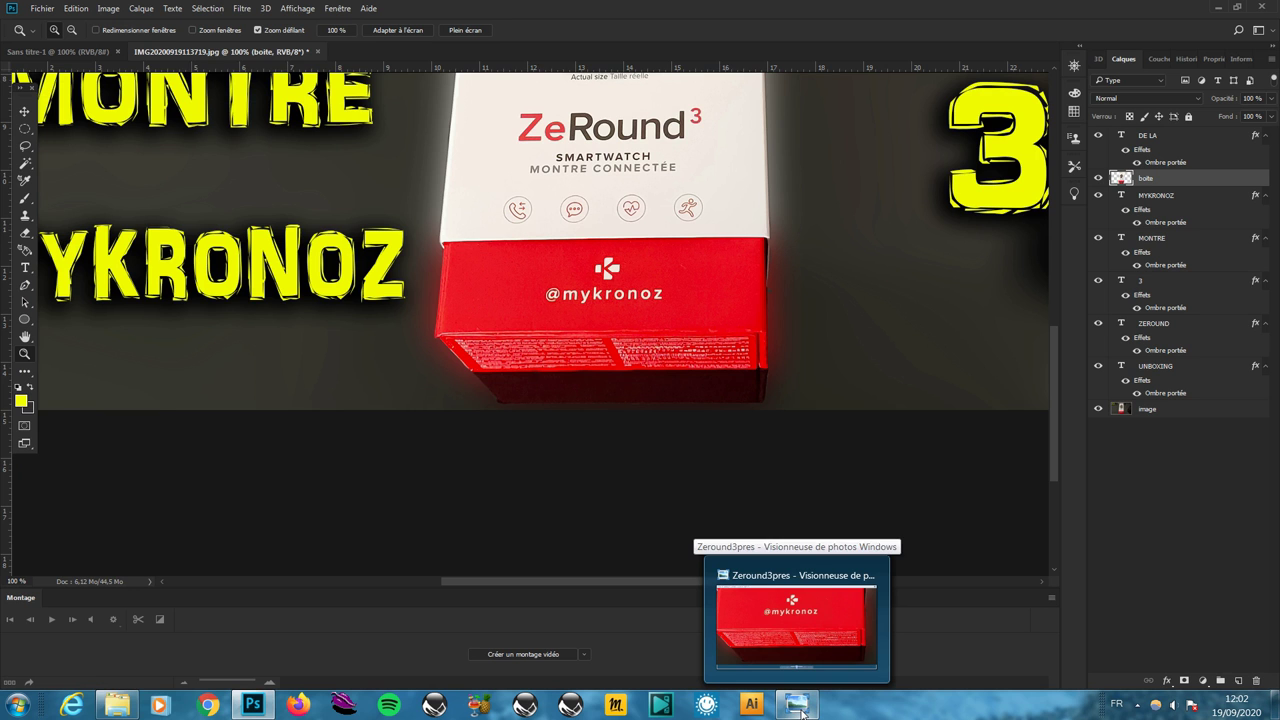
Step: Fit the updated Zeround3pres image in Photo Viewer, then open the screen recorder's tray menu
left_click(799, 708)
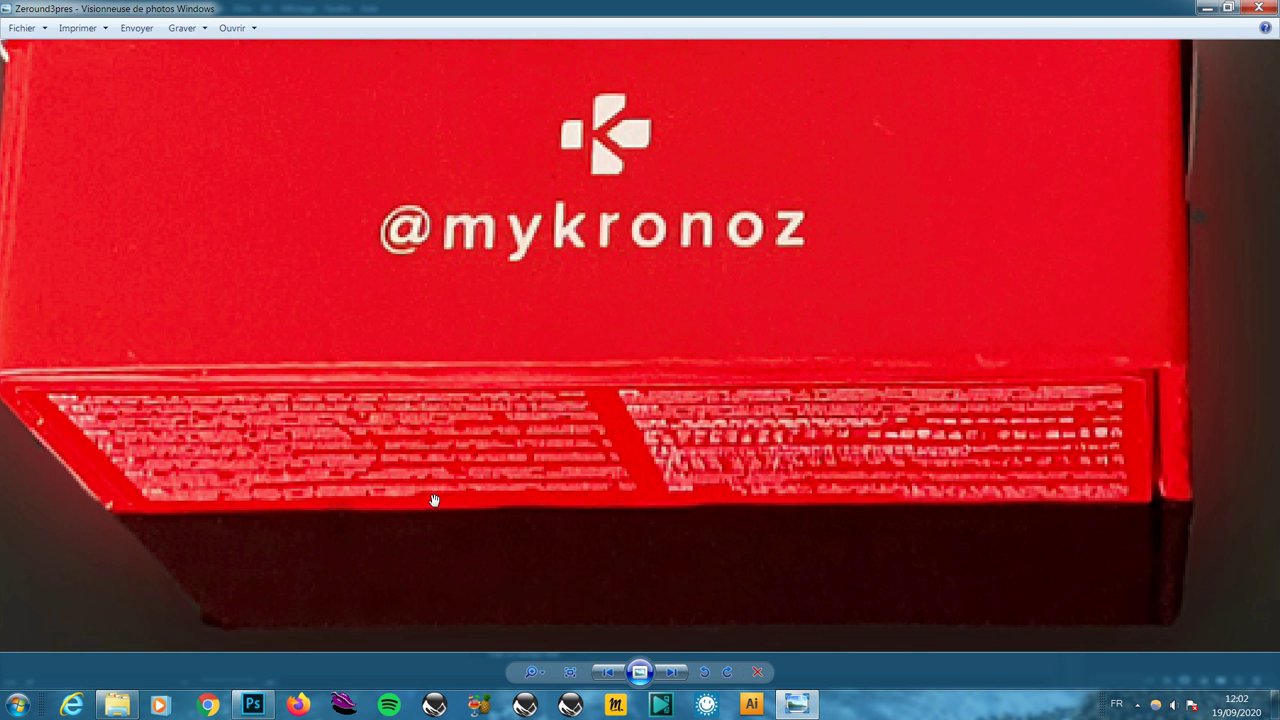
scroll(436, 507, "down", 3)
scroll(436, 507, "up", 1)
scroll(436, 507, "down", 5)
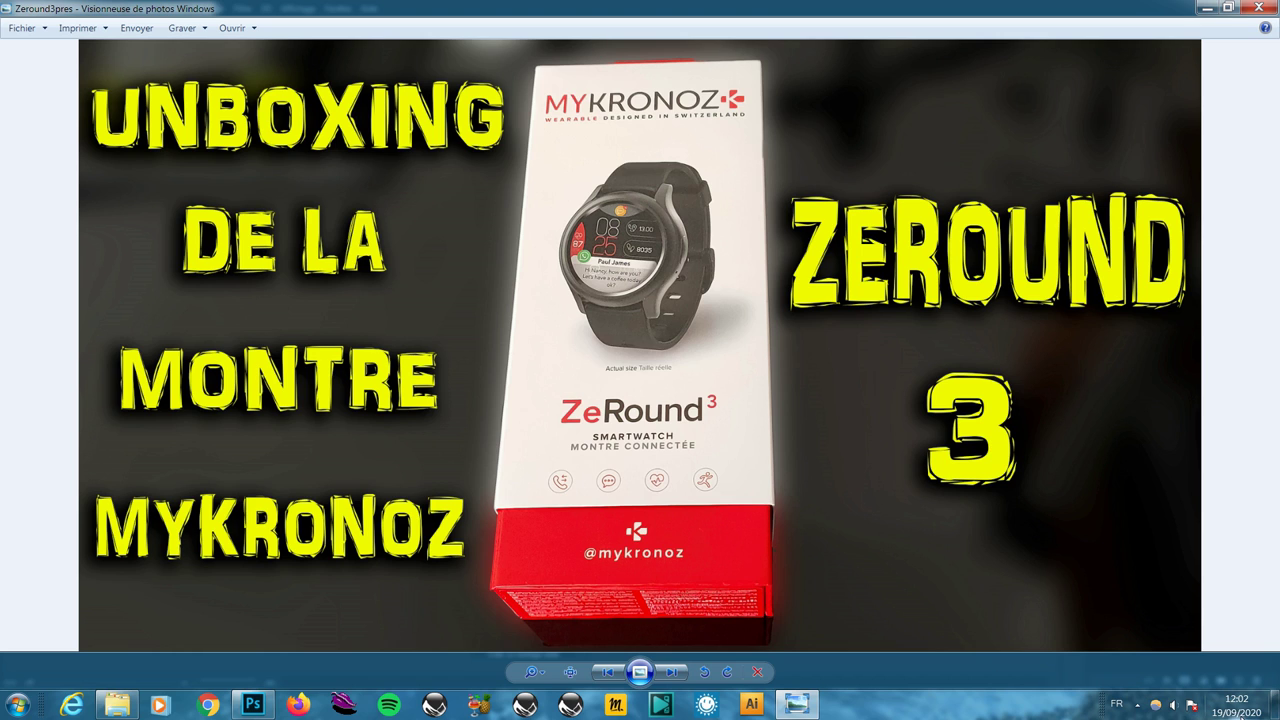
left_click(1137, 704)
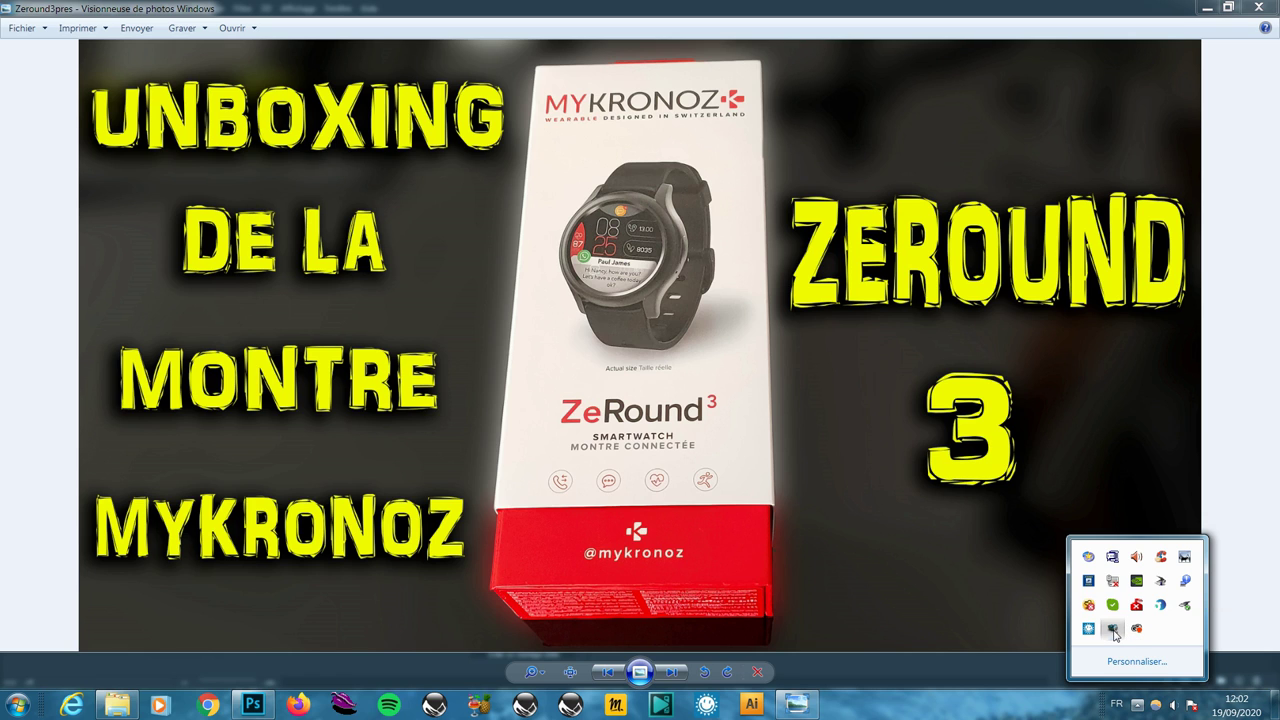
right_click(1113, 629)
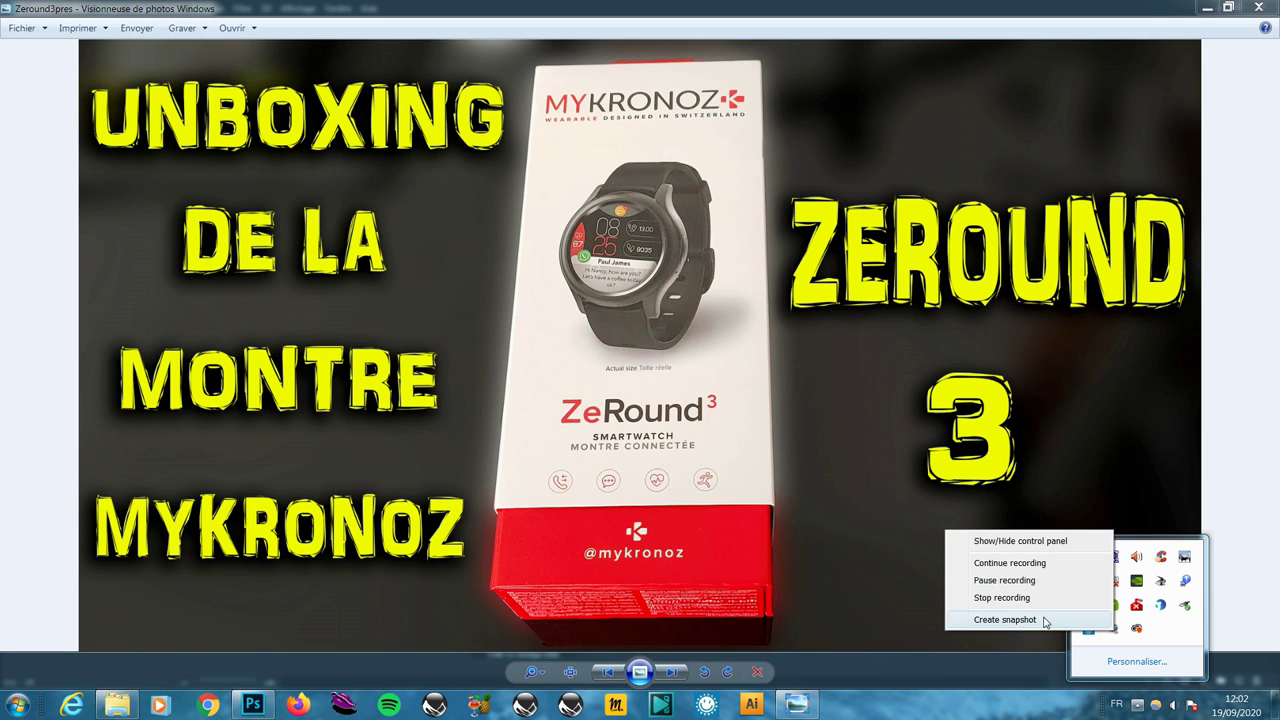